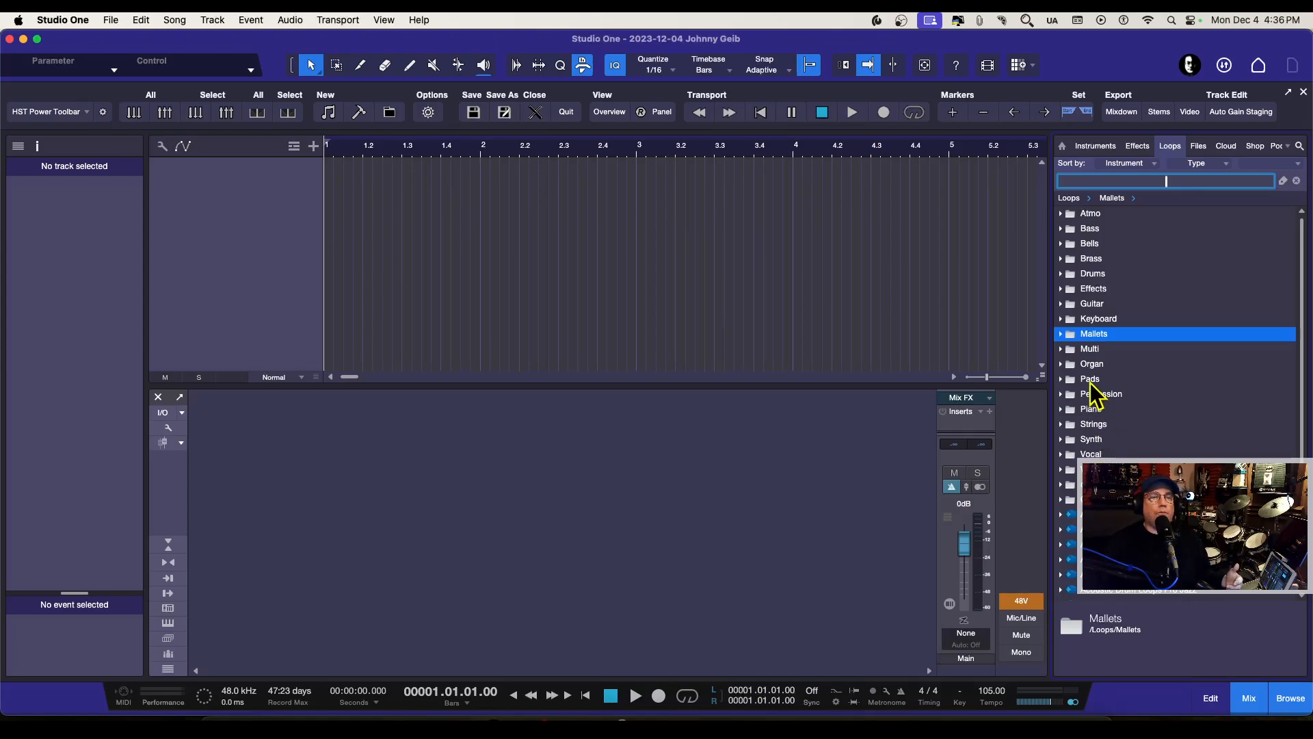
Step: Expand the Sound Sets folder in the file browser and check the Sample and Loop Libraries products page in Chrome
{"action": "left_click", "coordinate": [1200, 147]}
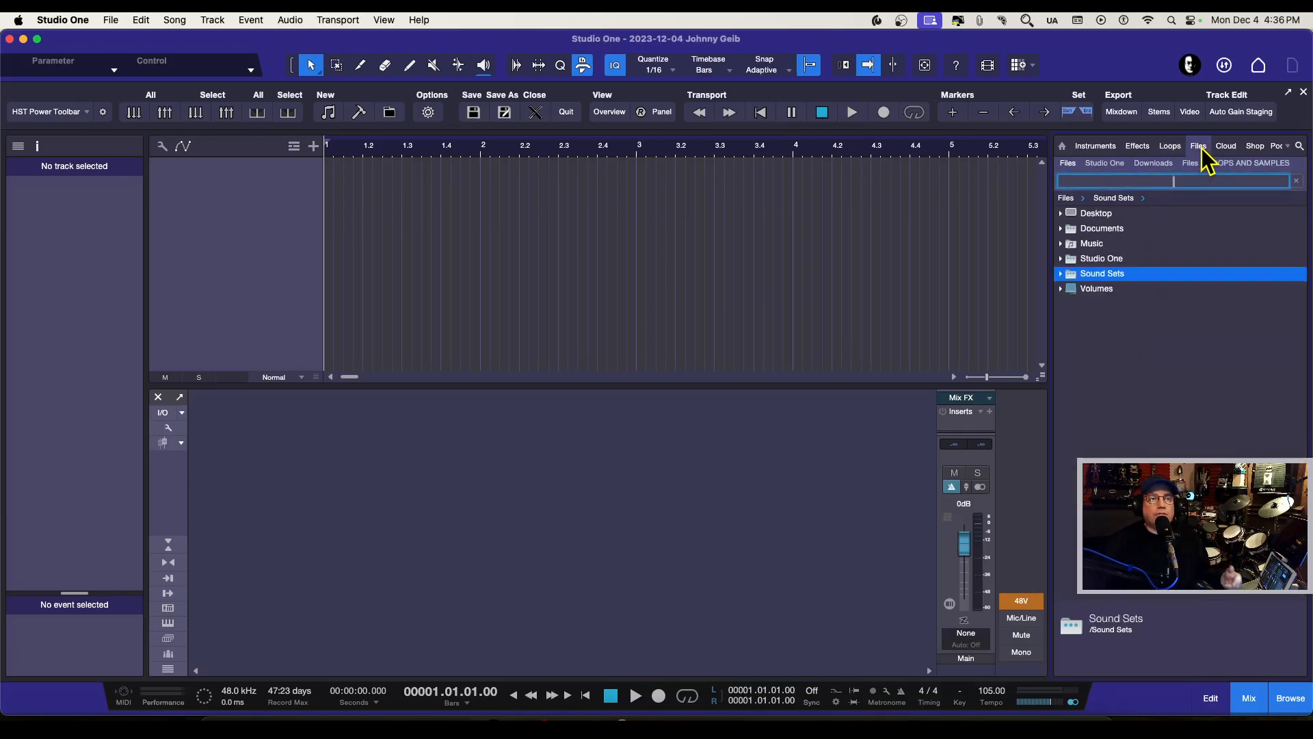
{"action": "left_click", "coordinate": [1060, 274]}
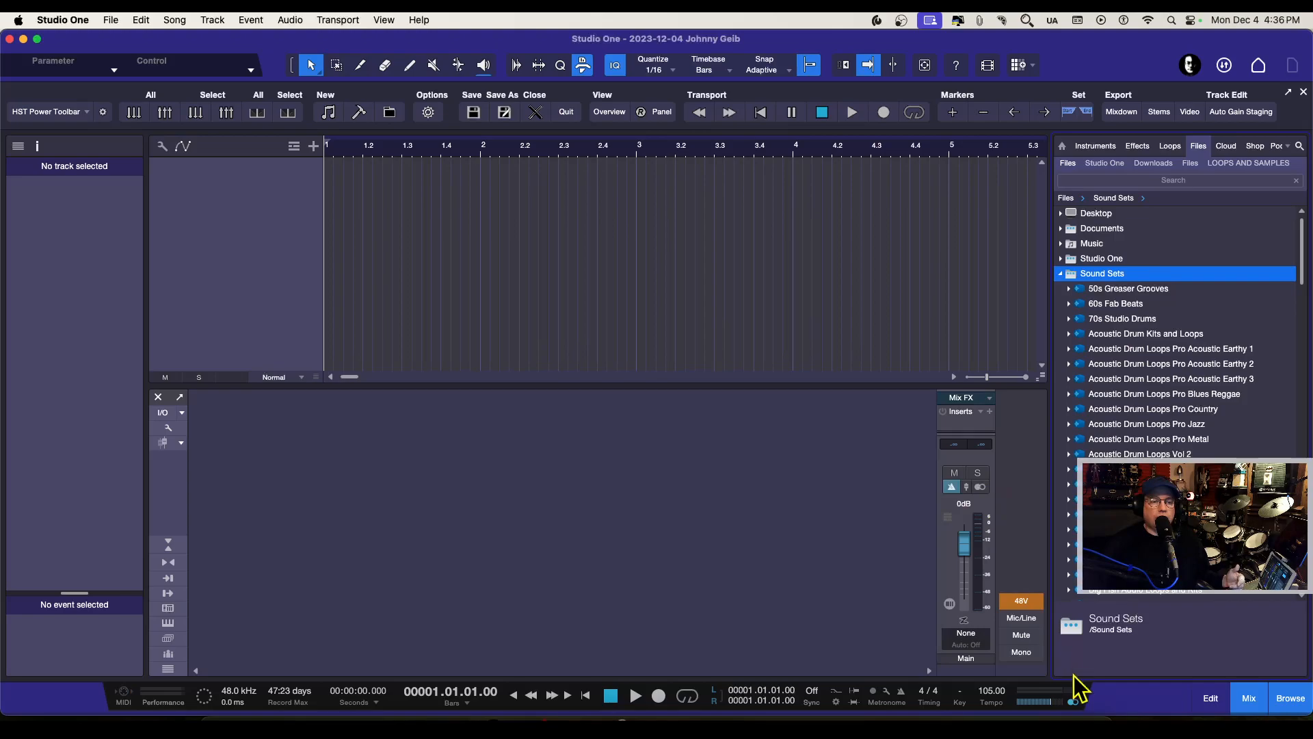
{"action": "left_click", "coordinate": [1139, 709]}
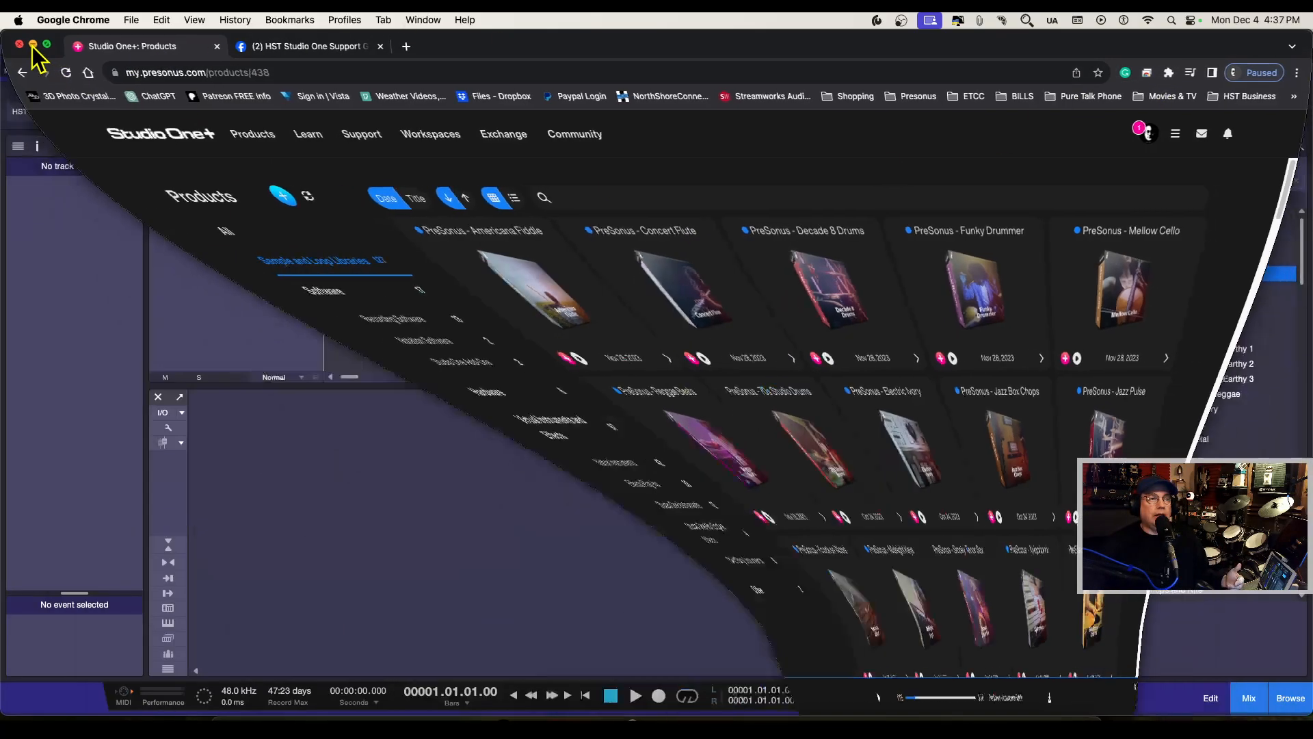
{"action": "left_click", "coordinate": [31, 44]}
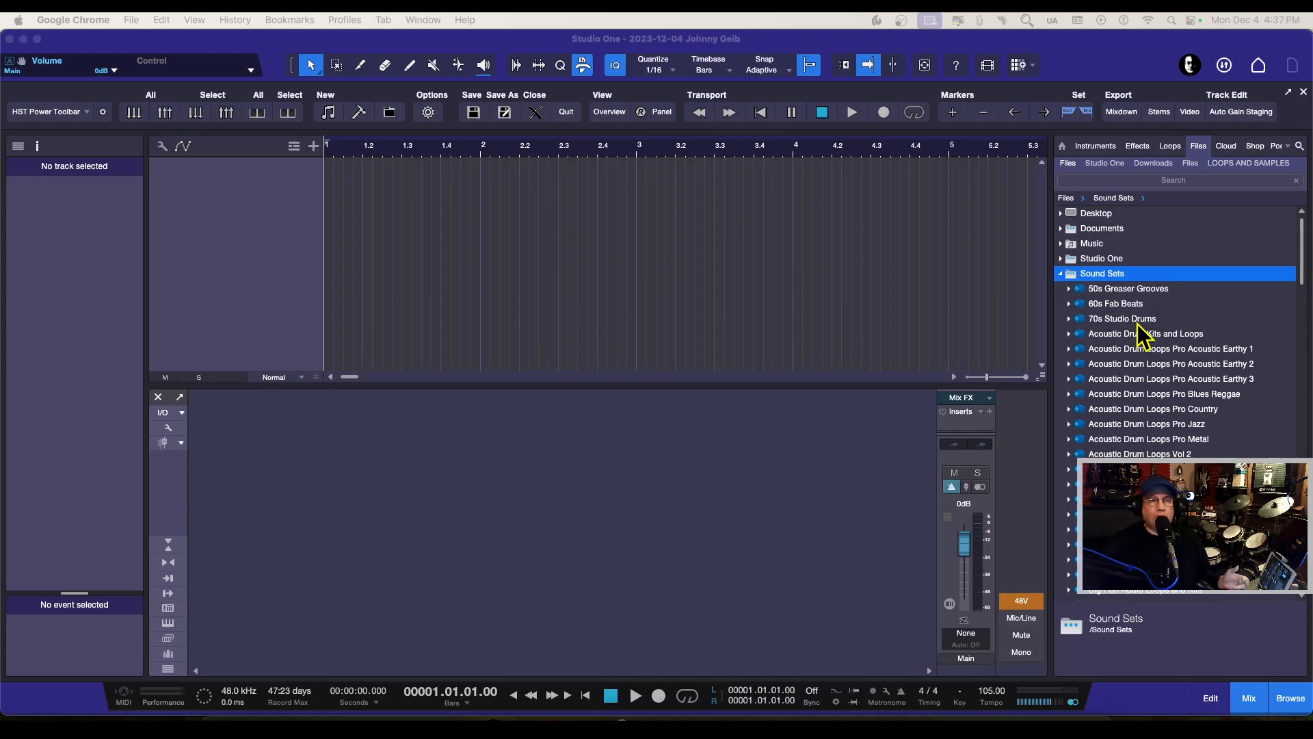
Step: Expand the 60s Fab Beats sound set down to the 01 Grooves folder of 15 - 60s Fab Beats - 205 BPM
{"action": "left_click", "coordinate": [1068, 305]}
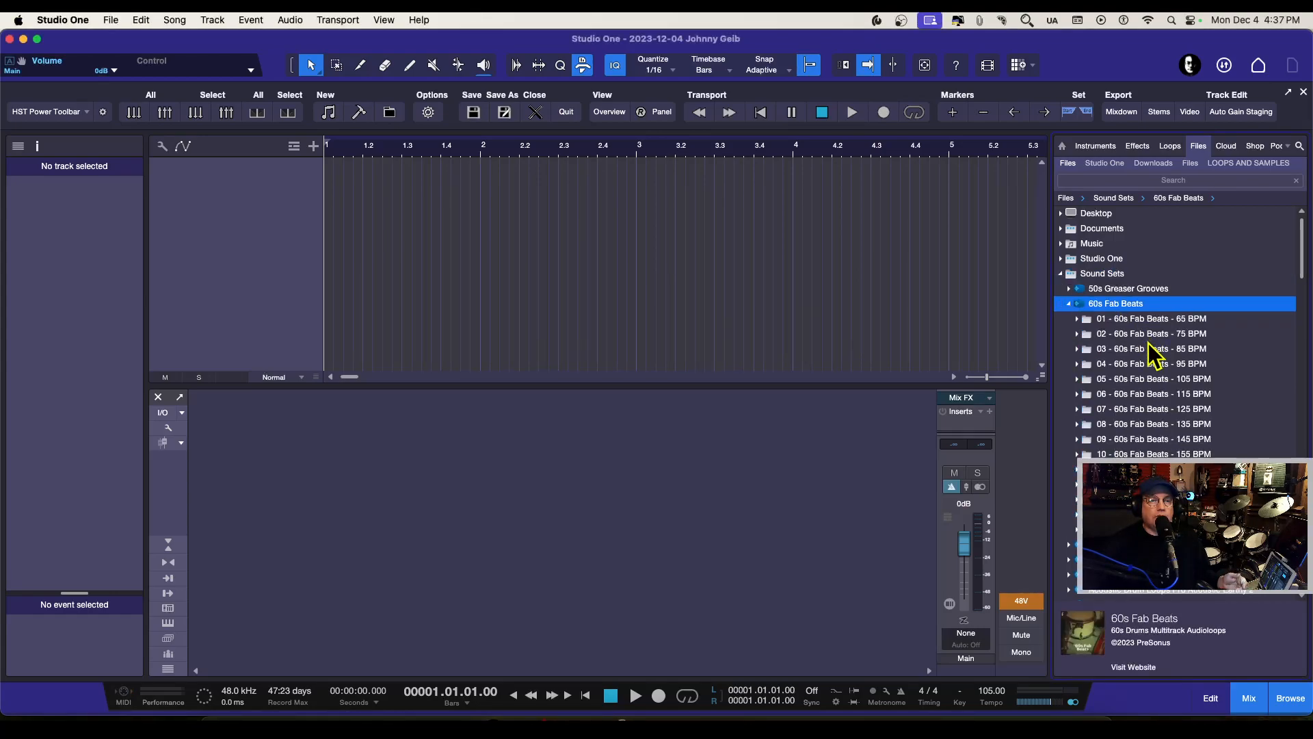
{"action": "scroll", "coordinate": [1156, 359], "scroll_direction": "down", "scroll_amount": 1}
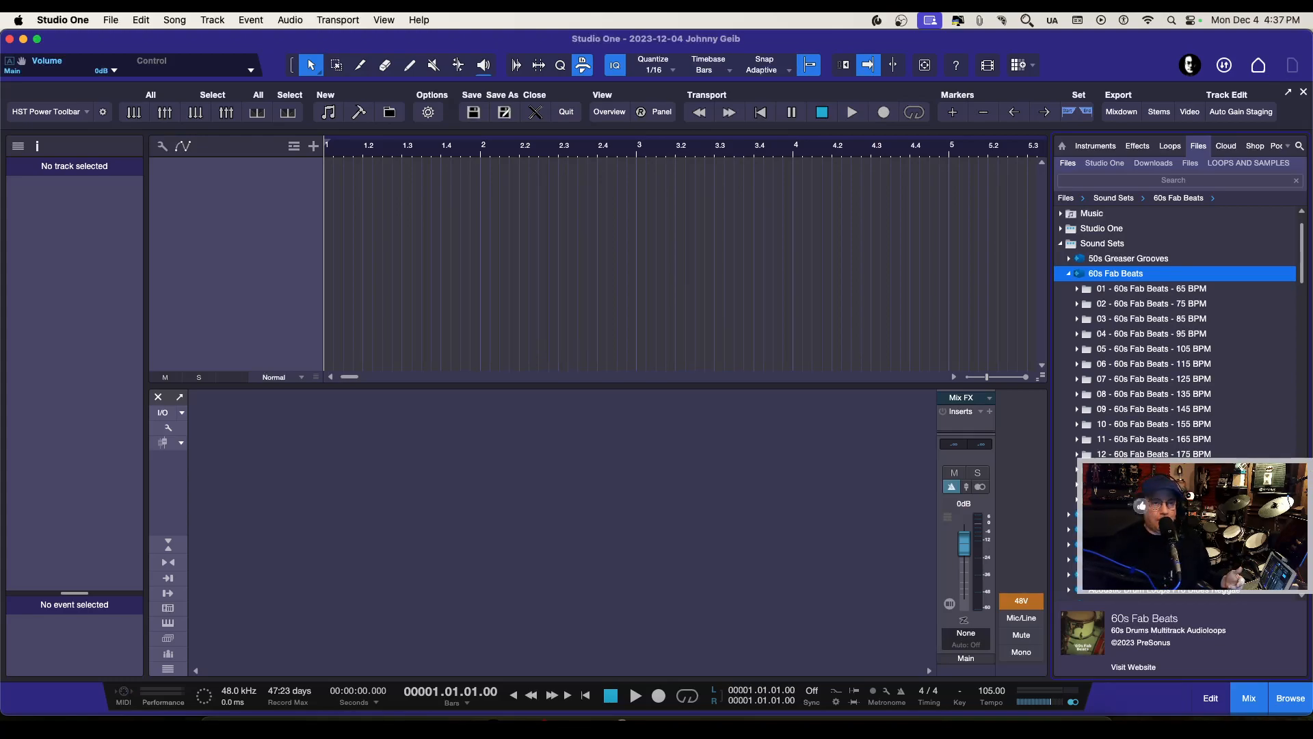
{"action": "left_click", "coordinate": [1077, 500]}
{"action": "scroll", "coordinate": [1153, 454], "scroll_direction": "down", "scroll_amount": 6}
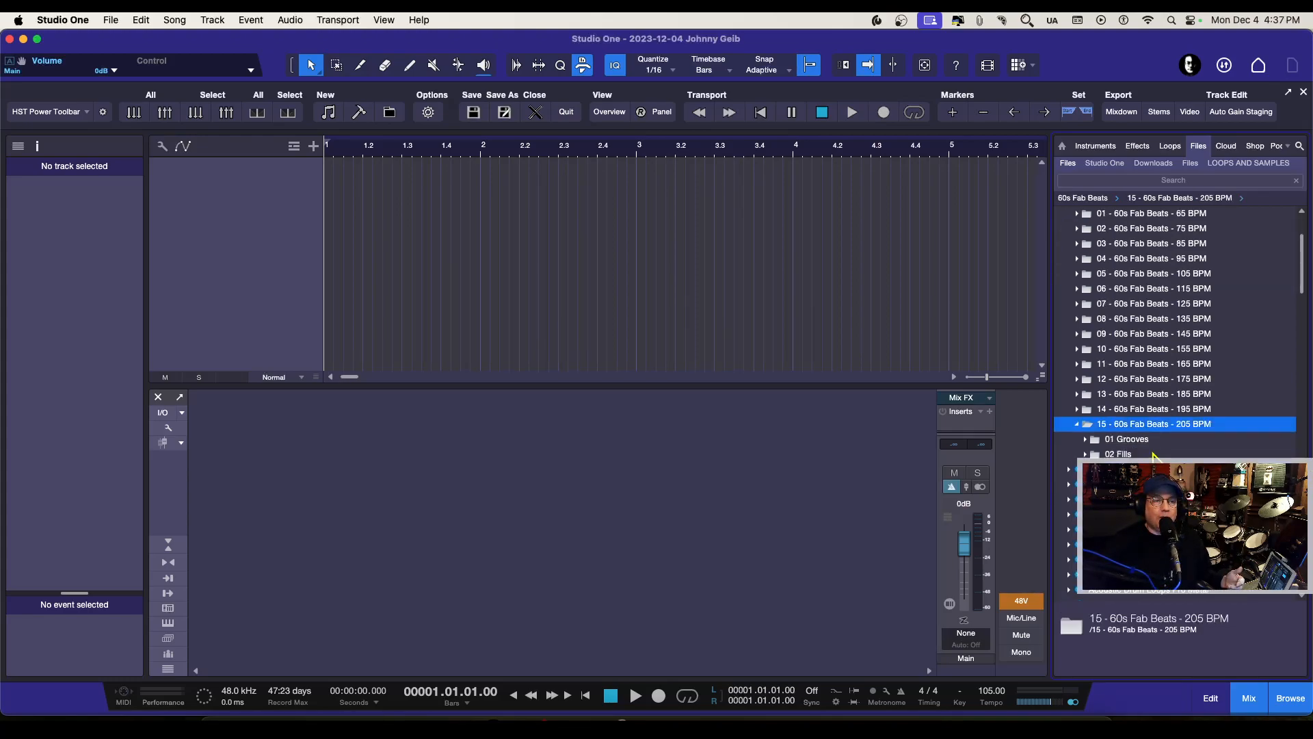
{"action": "left_click", "coordinate": [1086, 424]}
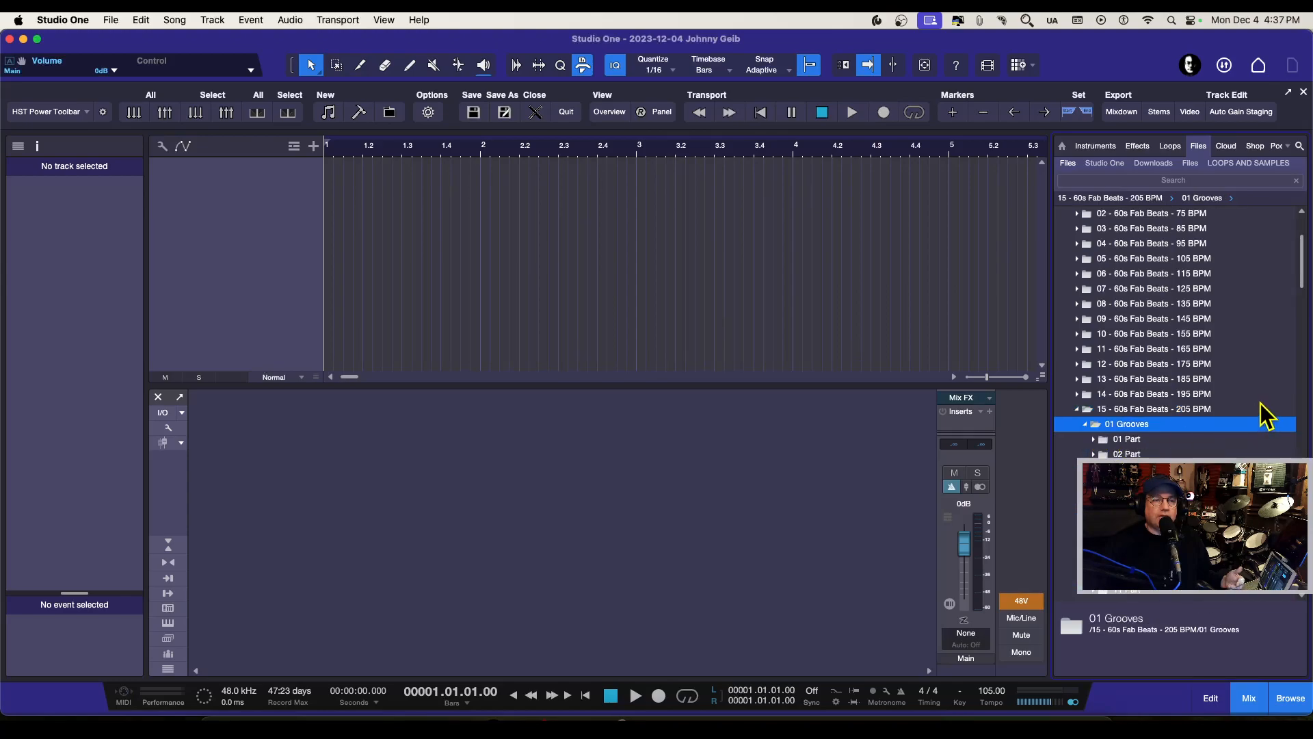
{"action": "scroll", "coordinate": [1265, 417], "scroll_direction": "down", "scroll_amount": 4}
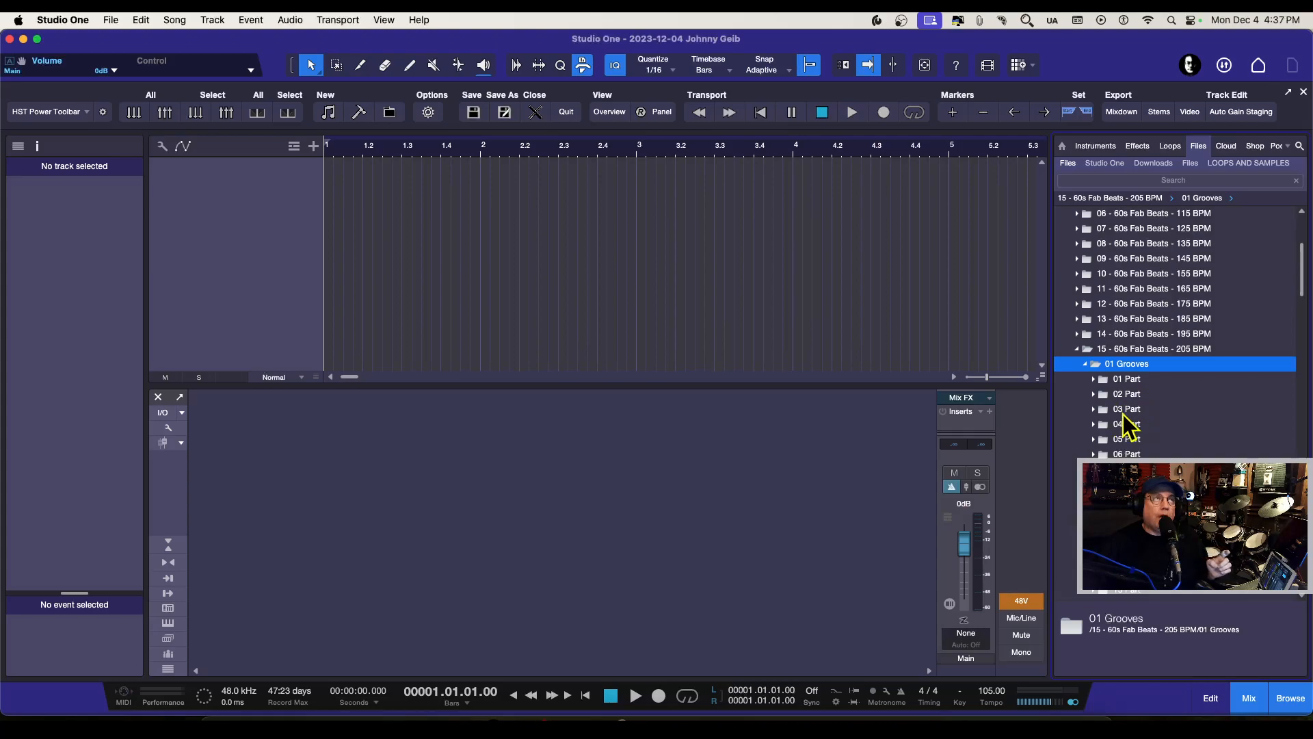
{"action": "scroll", "coordinate": [1120, 410], "scroll_direction": "down", "scroll_amount": 6}
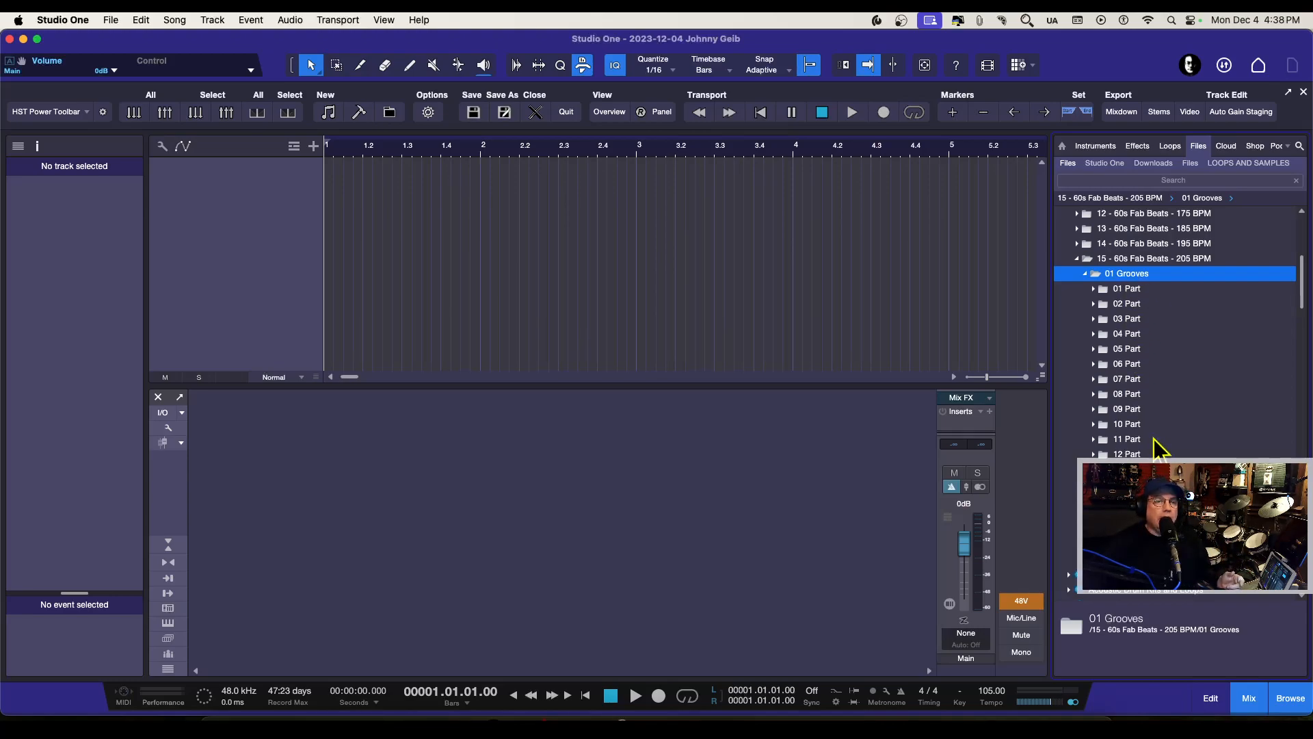
Step: Open the Mix and Group Tracks folder of 10 Part and preview the 01 Drum Mix loop
{"action": "left_click", "coordinate": [1094, 425]}
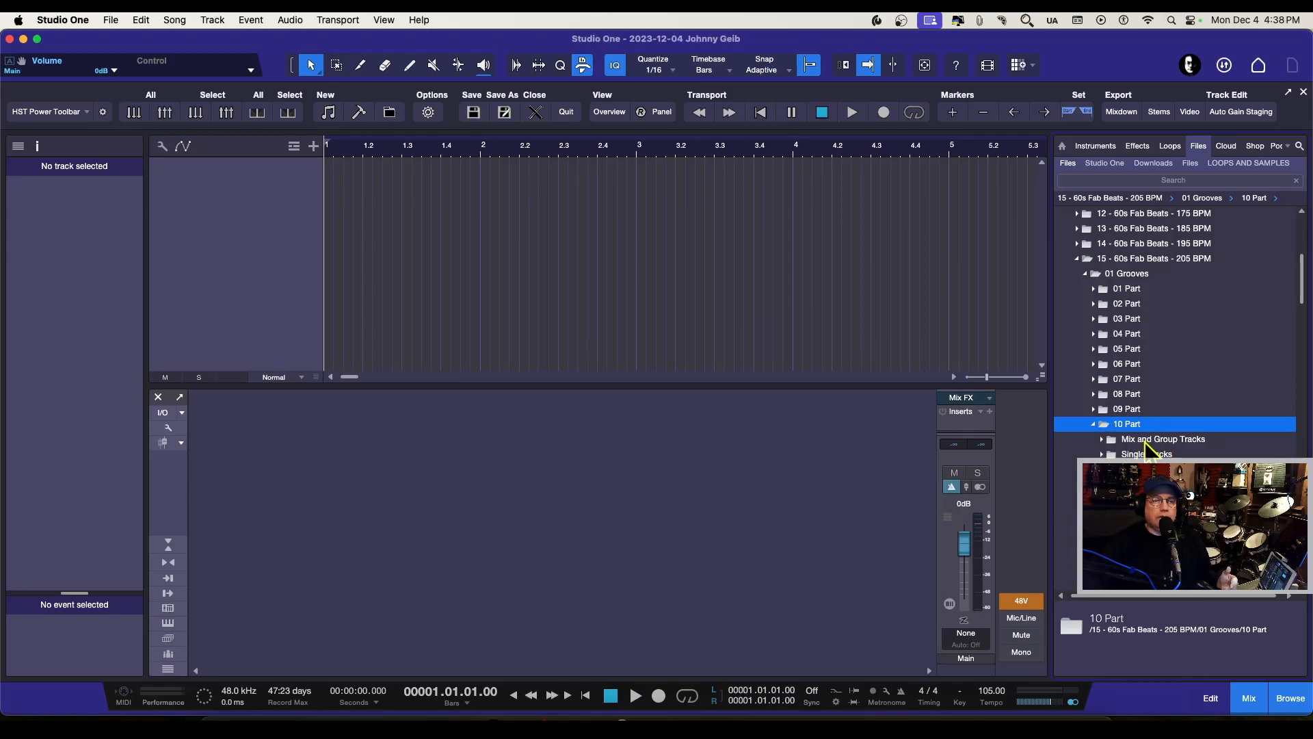
{"action": "left_click", "coordinate": [1105, 442]}
{"action": "scroll", "coordinate": [1176, 438], "scroll_direction": "down", "scroll_amount": 2}
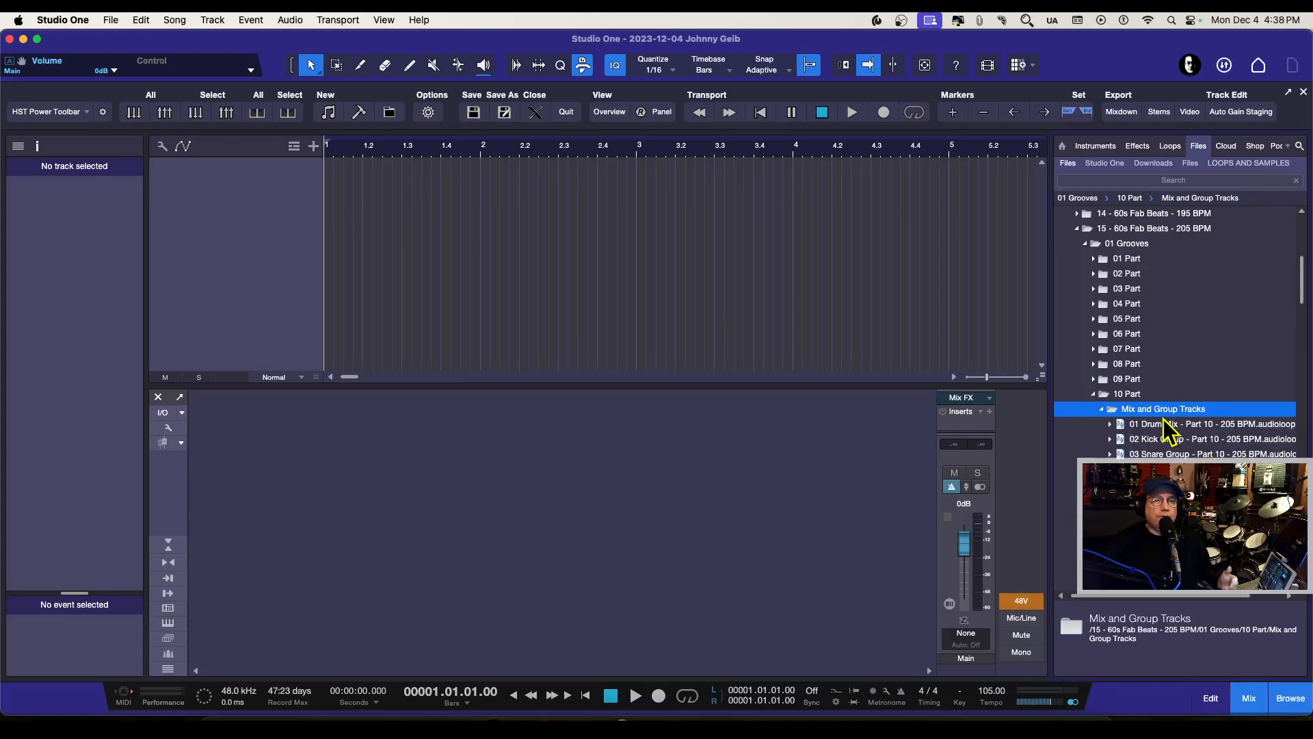
{"action": "left_click", "coordinate": [1159, 425]}
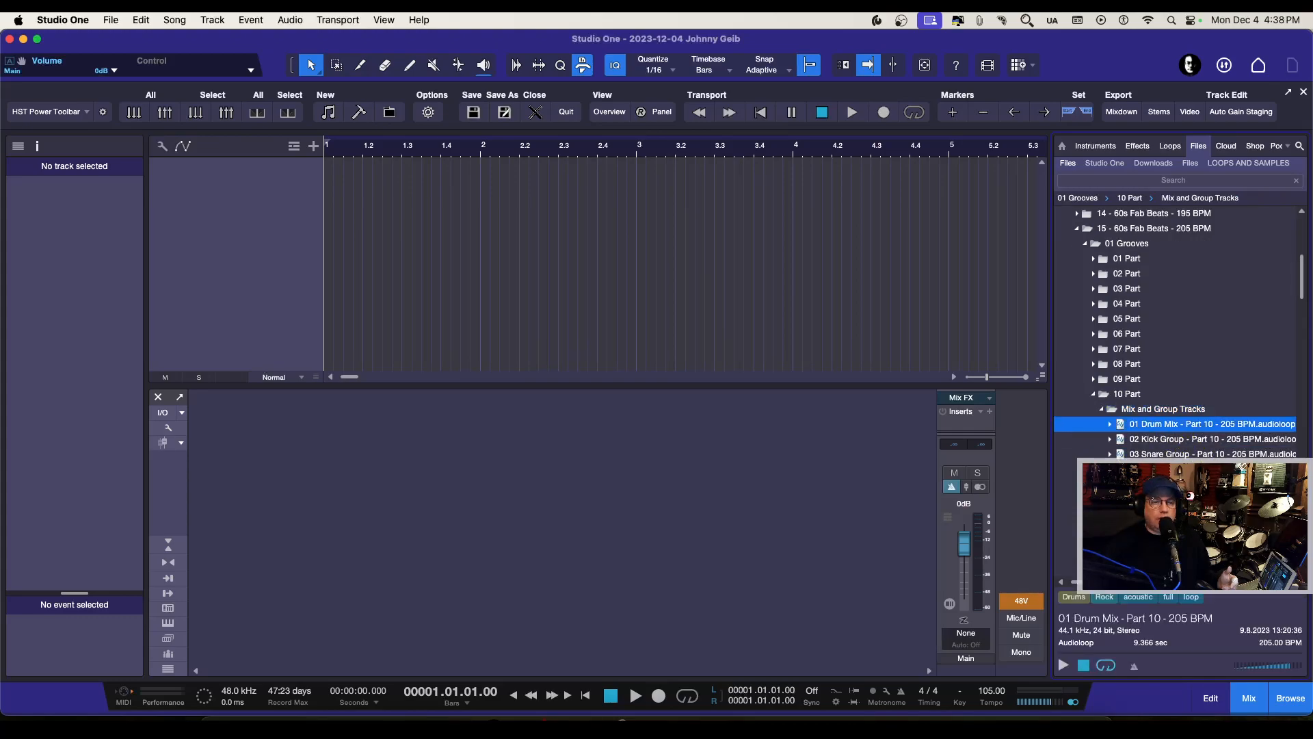
{"action": "left_click", "coordinate": [1064, 665]}
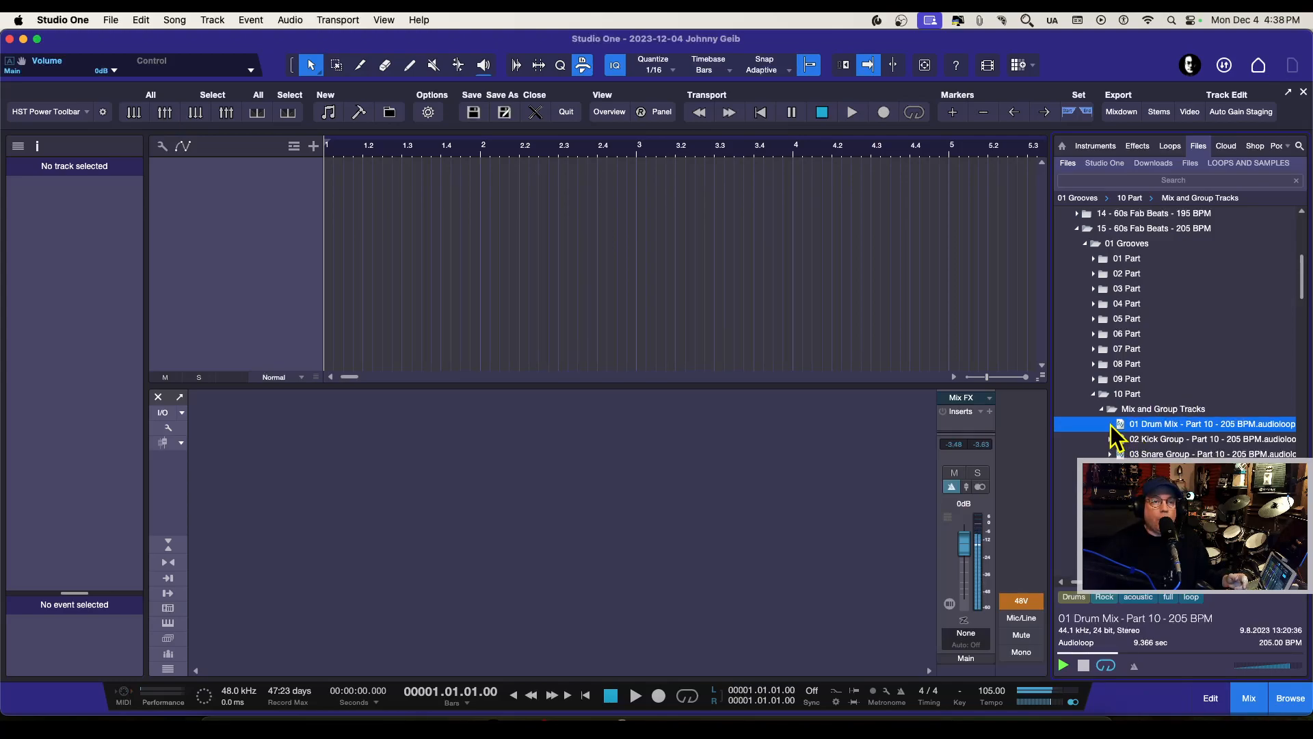
{"action": "left_click", "coordinate": [1083, 665]}
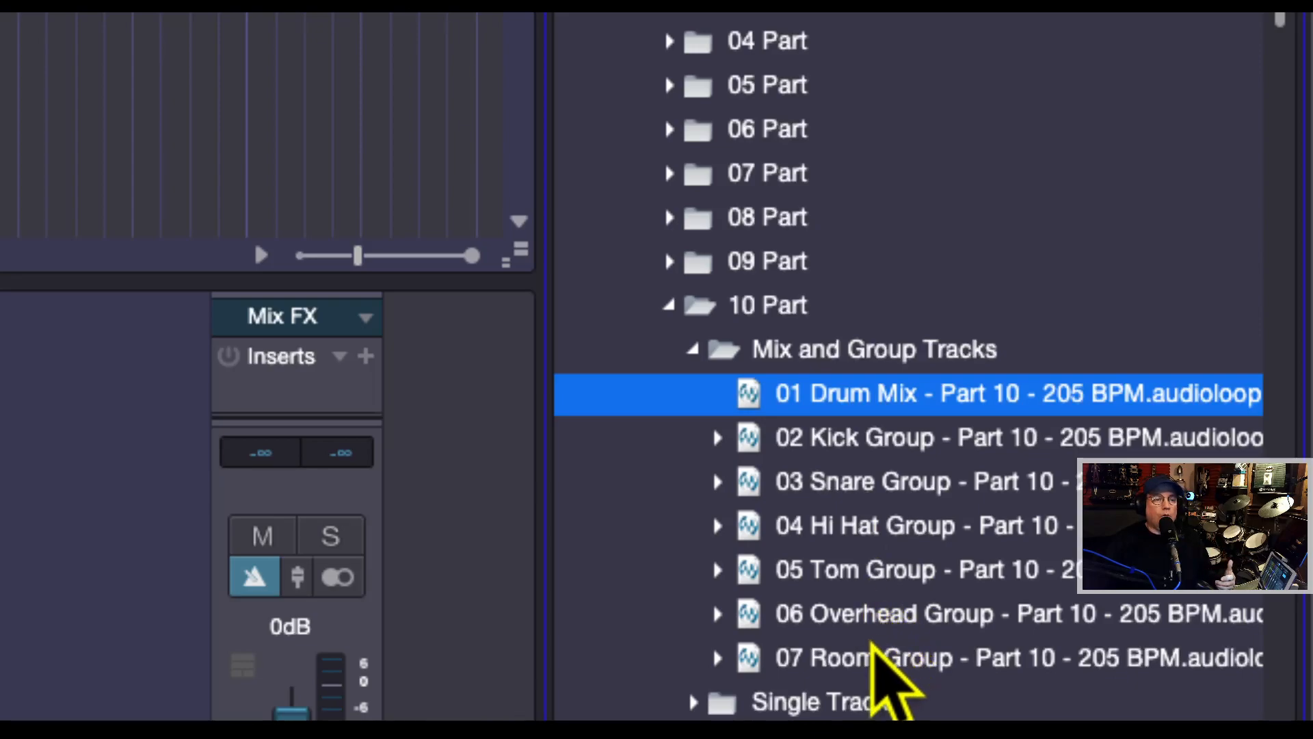
Step: Examine which group loops and individual drum microphone loops 10 Part offers, including its Single Tracks folder, and collapse that folder
{"action": "scroll", "coordinate": [904, 615], "scroll_direction": "down", "scroll_amount": 2}
{"action": "scroll", "coordinate": [904, 621], "scroll_direction": "up", "scroll_amount": 1}
{"action": "scroll", "coordinate": [904, 621], "scroll_direction": "down", "scroll_amount": 3}
{"action": "scroll", "coordinate": [904, 622], "scroll_direction": "down", "scroll_amount": 2}
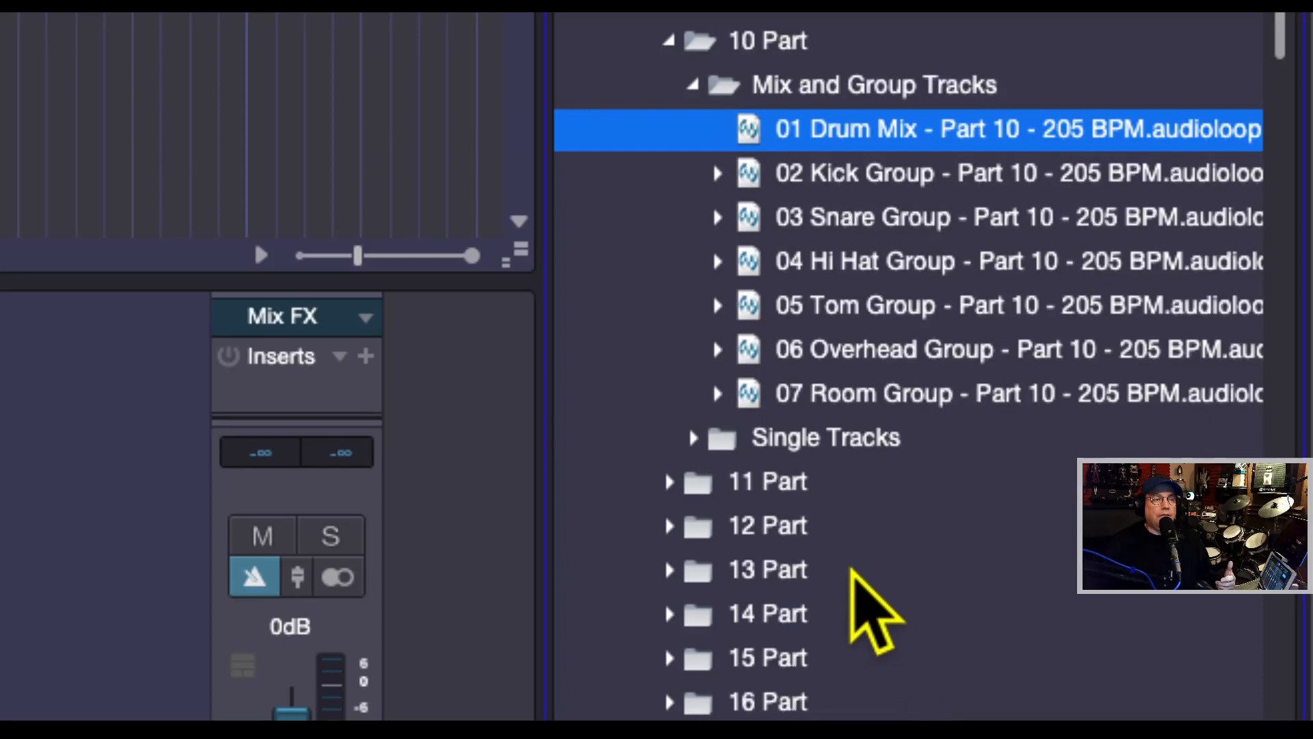
{"action": "left_click", "coordinate": [692, 439]}
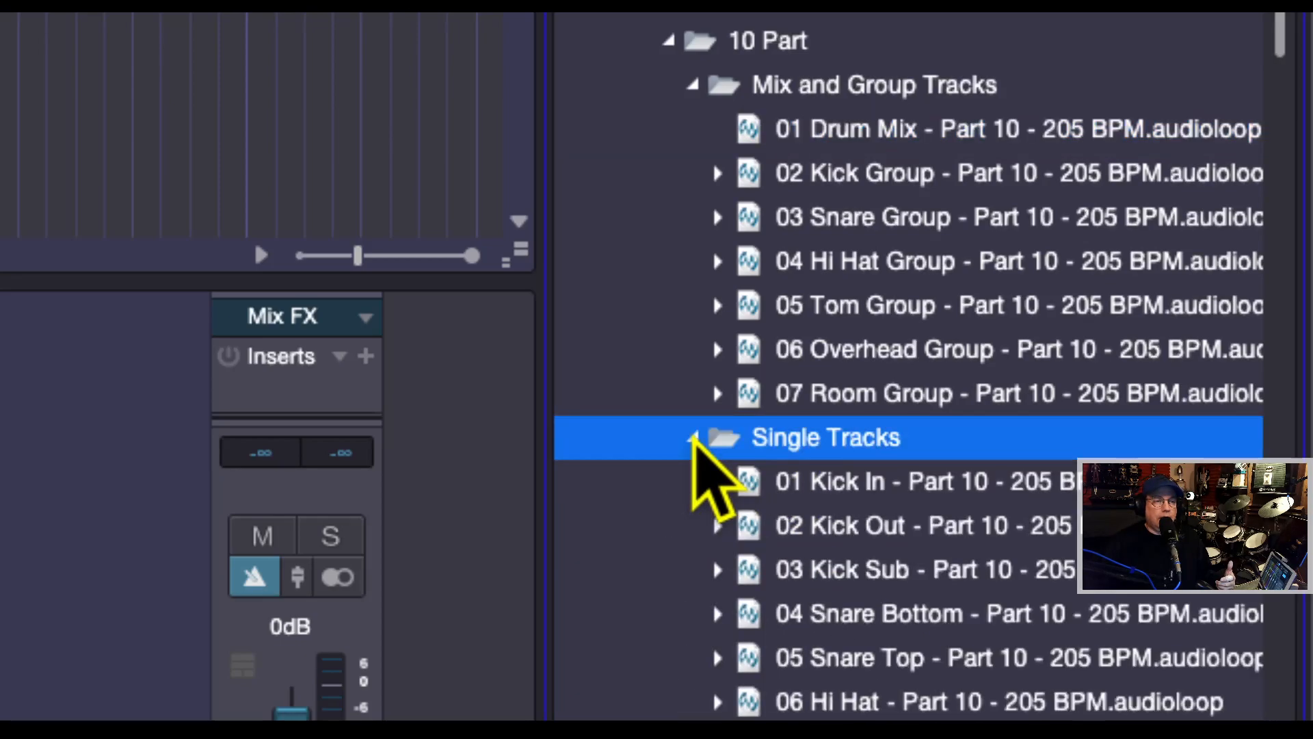
{"action": "scroll", "coordinate": [1053, 496], "scroll_direction": "down", "scroll_amount": 1}
{"action": "scroll", "coordinate": [1055, 498], "scroll_direction": "down", "scroll_amount": 2}
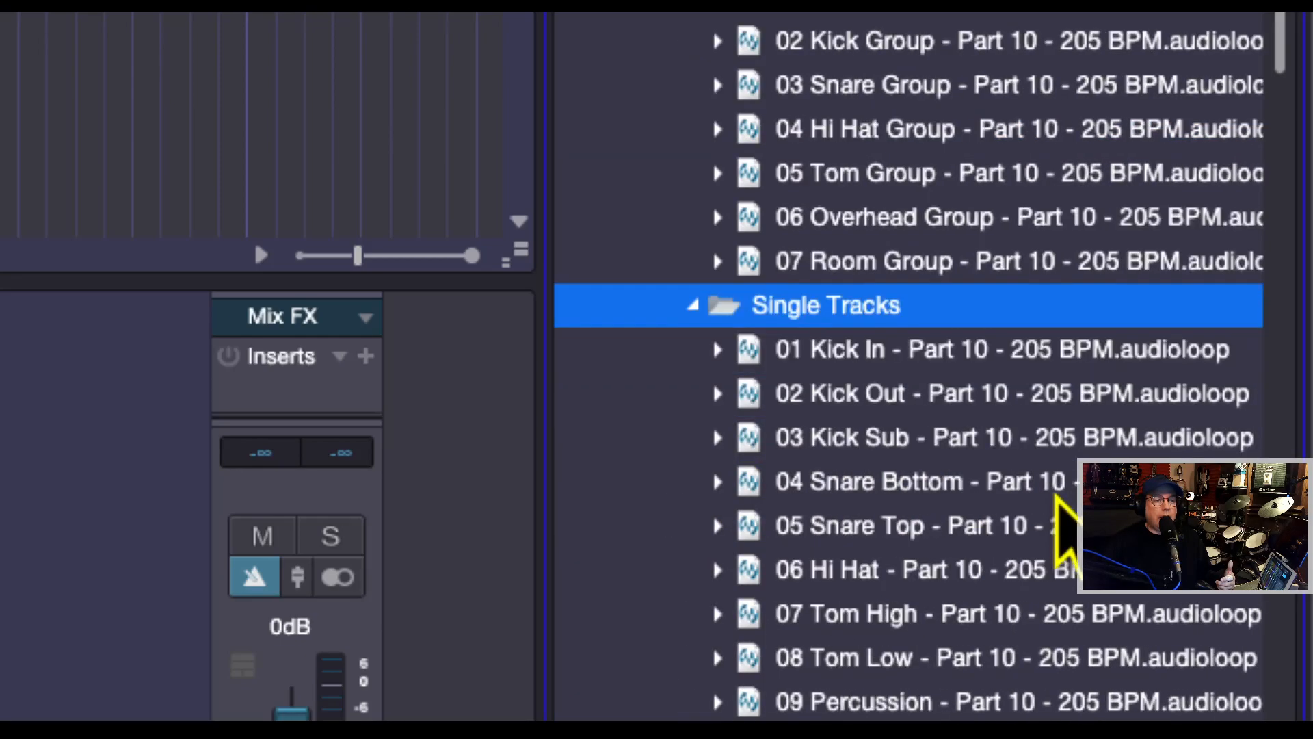
{"action": "scroll", "coordinate": [1055, 498], "scroll_direction": "down", "scroll_amount": 3}
{"action": "scroll", "coordinate": [1055, 497], "scroll_direction": "down", "scroll_amount": 2}
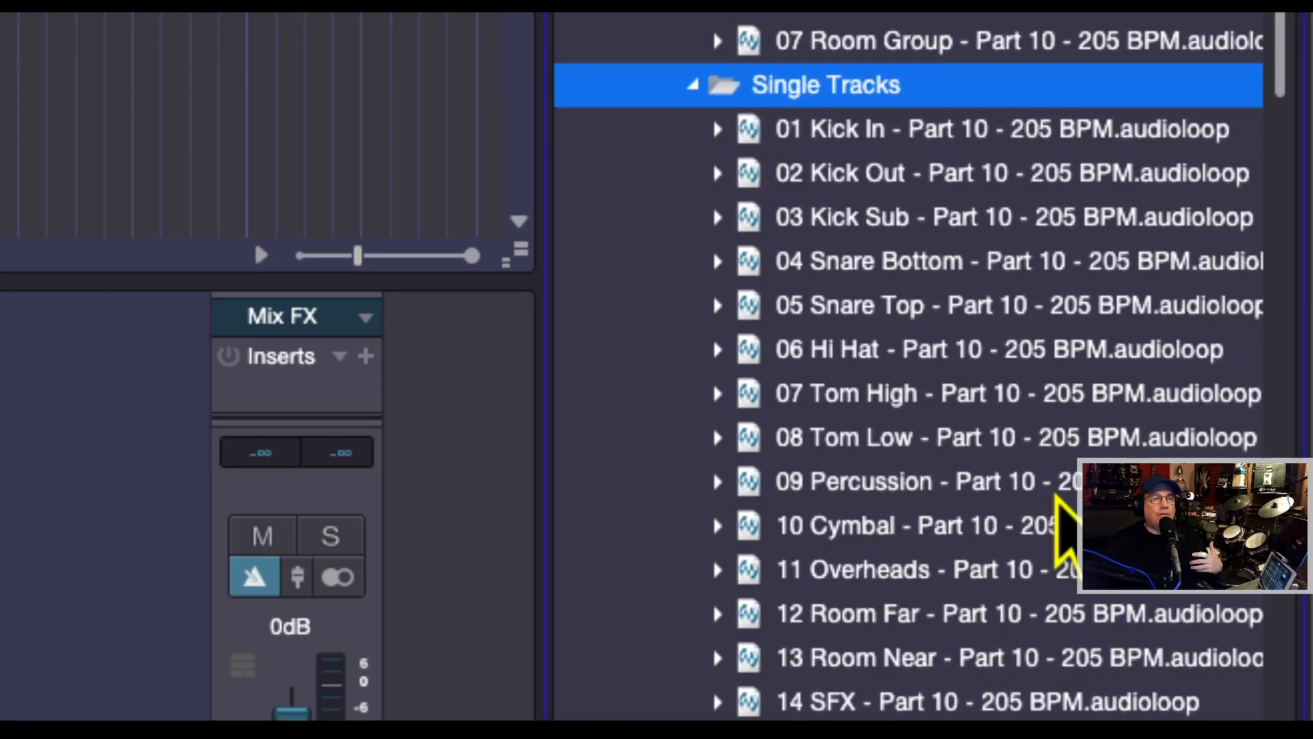
{"action": "scroll", "coordinate": [1056, 498], "scroll_direction": "up", "scroll_amount": 2}
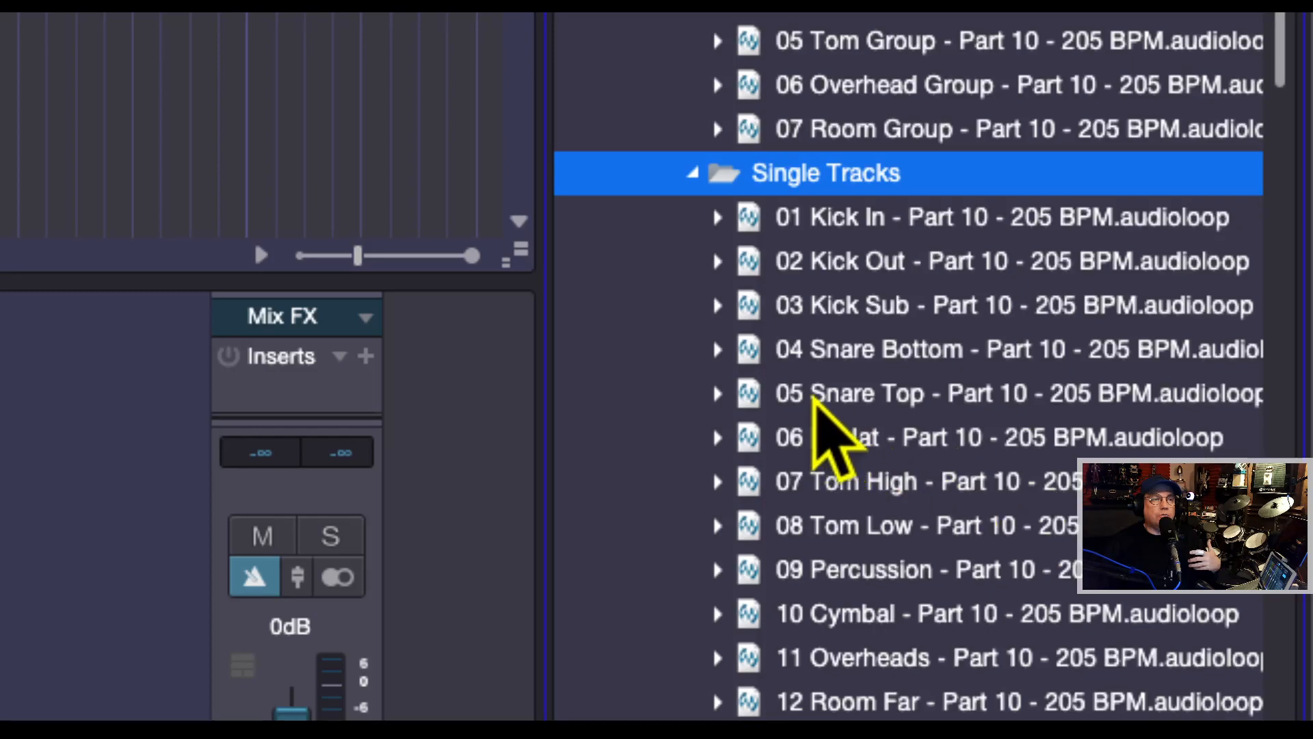
{"action": "left_click", "coordinate": [721, 347]}
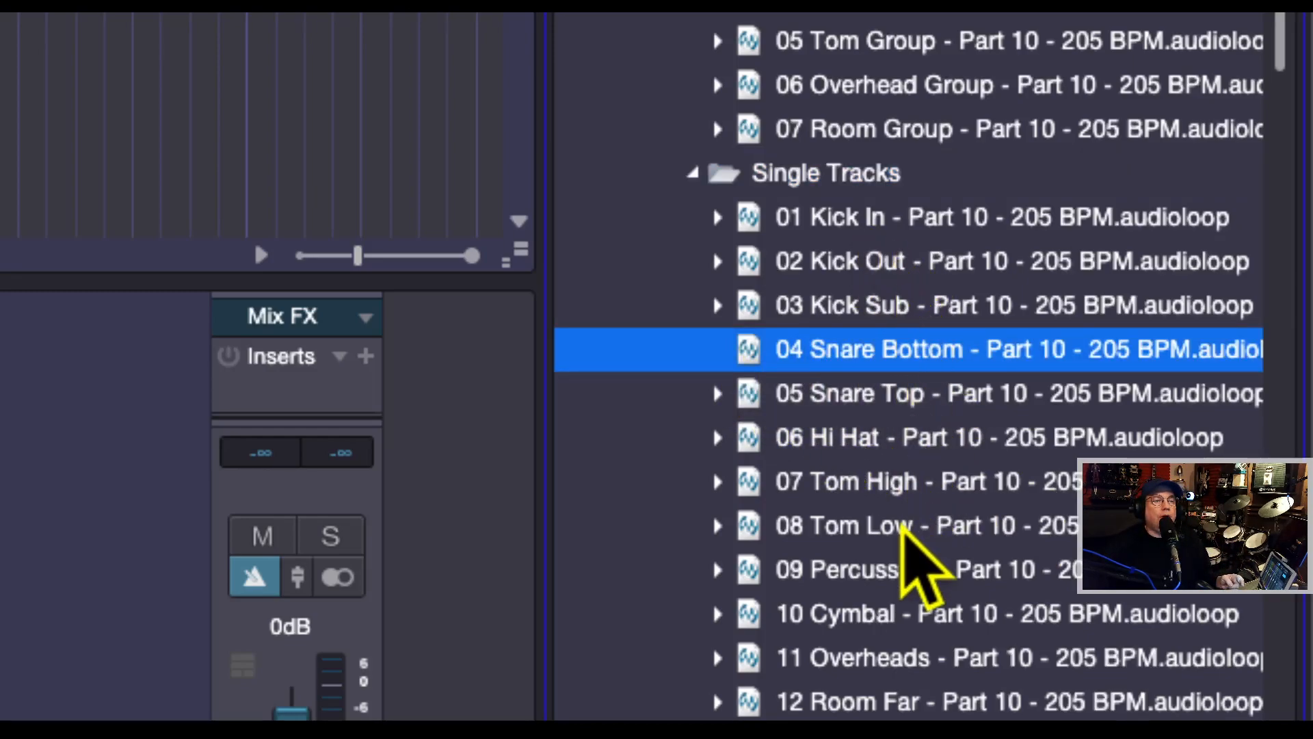
{"action": "scroll", "coordinate": [961, 619], "scroll_direction": "down", "scroll_amount": 2}
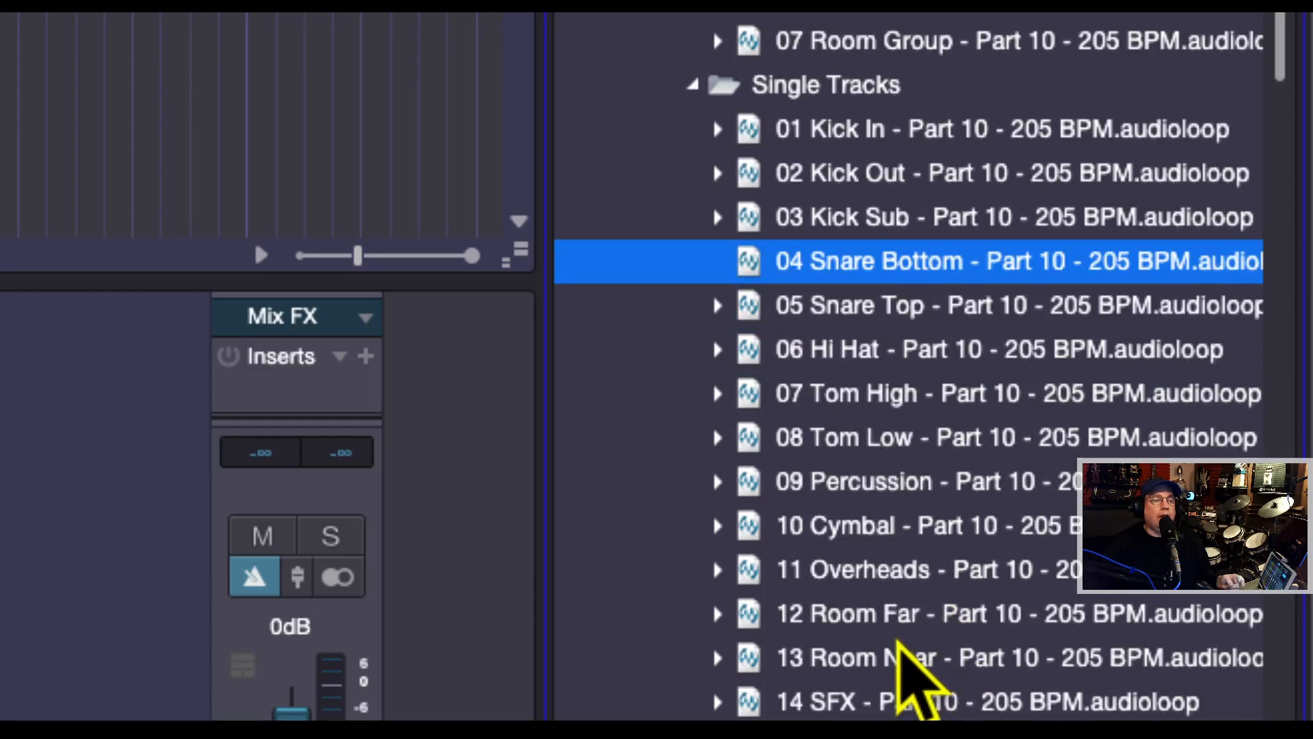
{"action": "scroll", "coordinate": [896, 690], "scroll_direction": "down", "scroll_amount": 1}
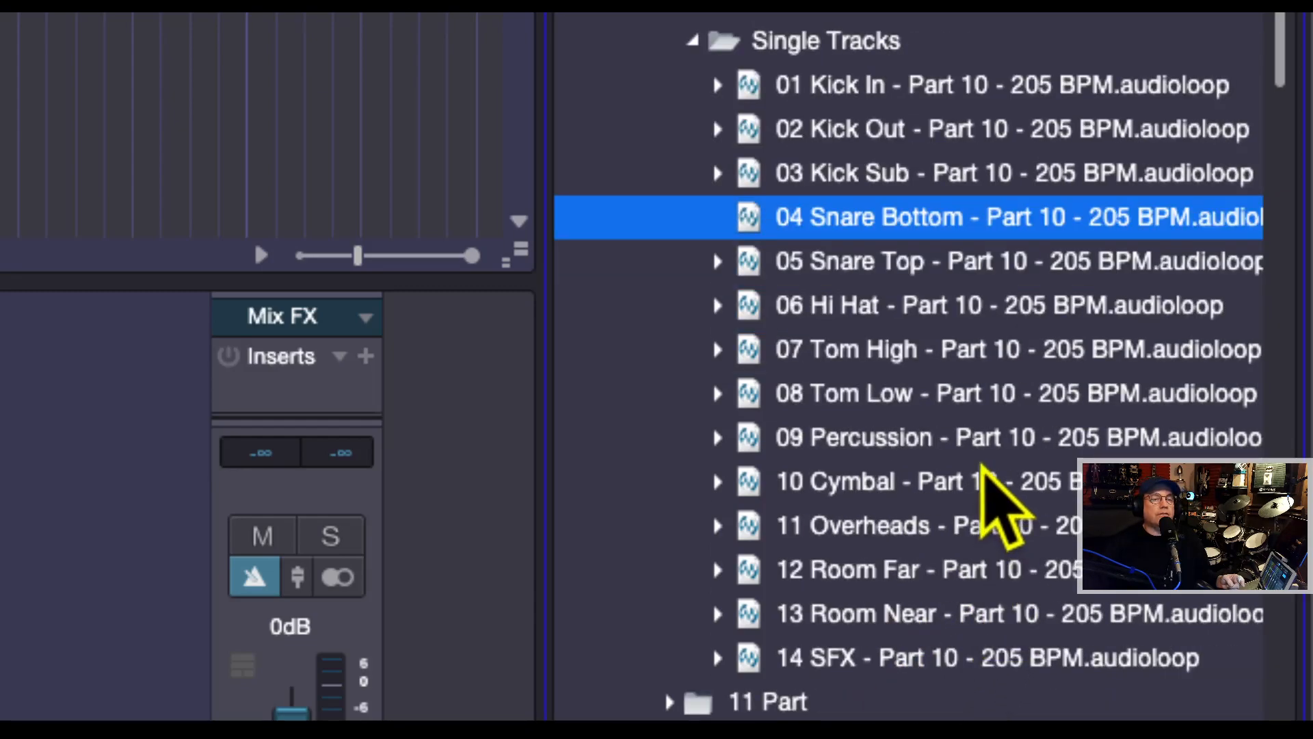
{"action": "scroll", "coordinate": [1026, 410], "scroll_direction": "up", "scroll_amount": 4}
{"action": "scroll", "coordinate": [957, 348], "scroll_direction": "up", "scroll_amount": 1}
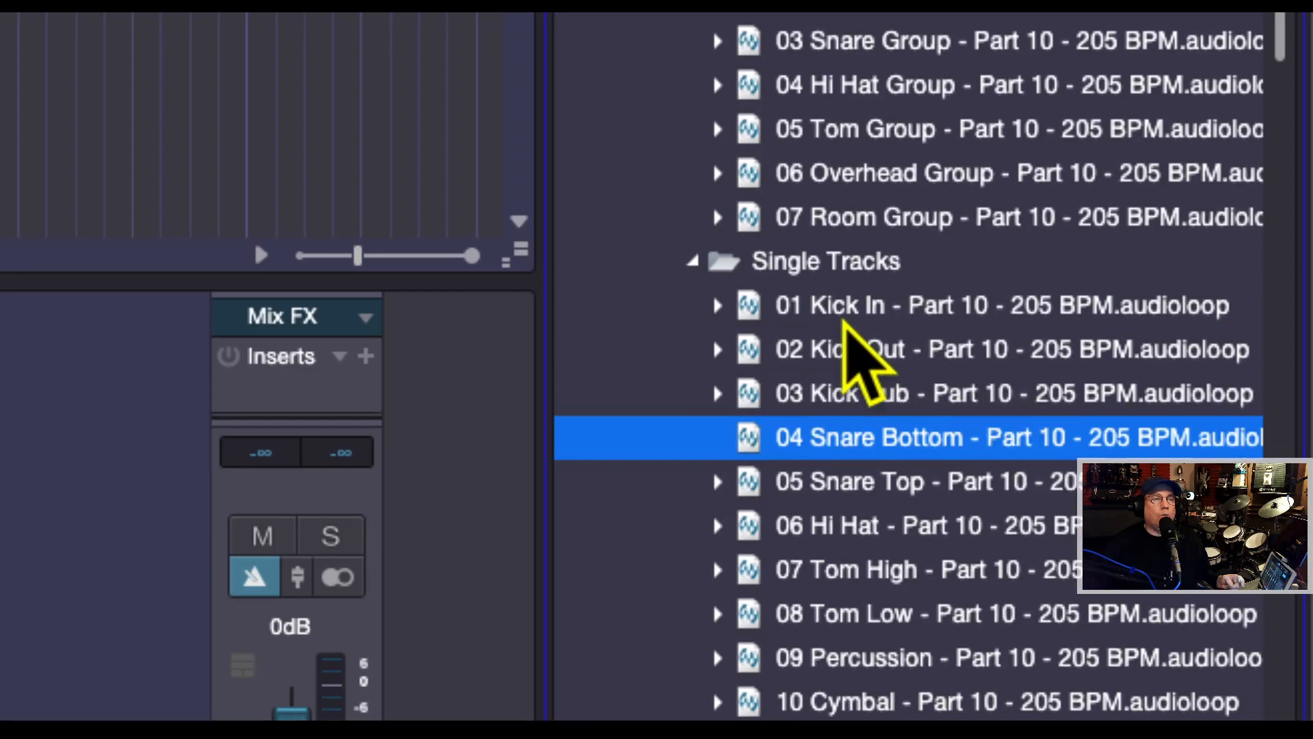
{"action": "left_click", "coordinate": [692, 262]}
{"action": "scroll", "coordinate": [889, 246], "scroll_direction": "up", "scroll_amount": 5}
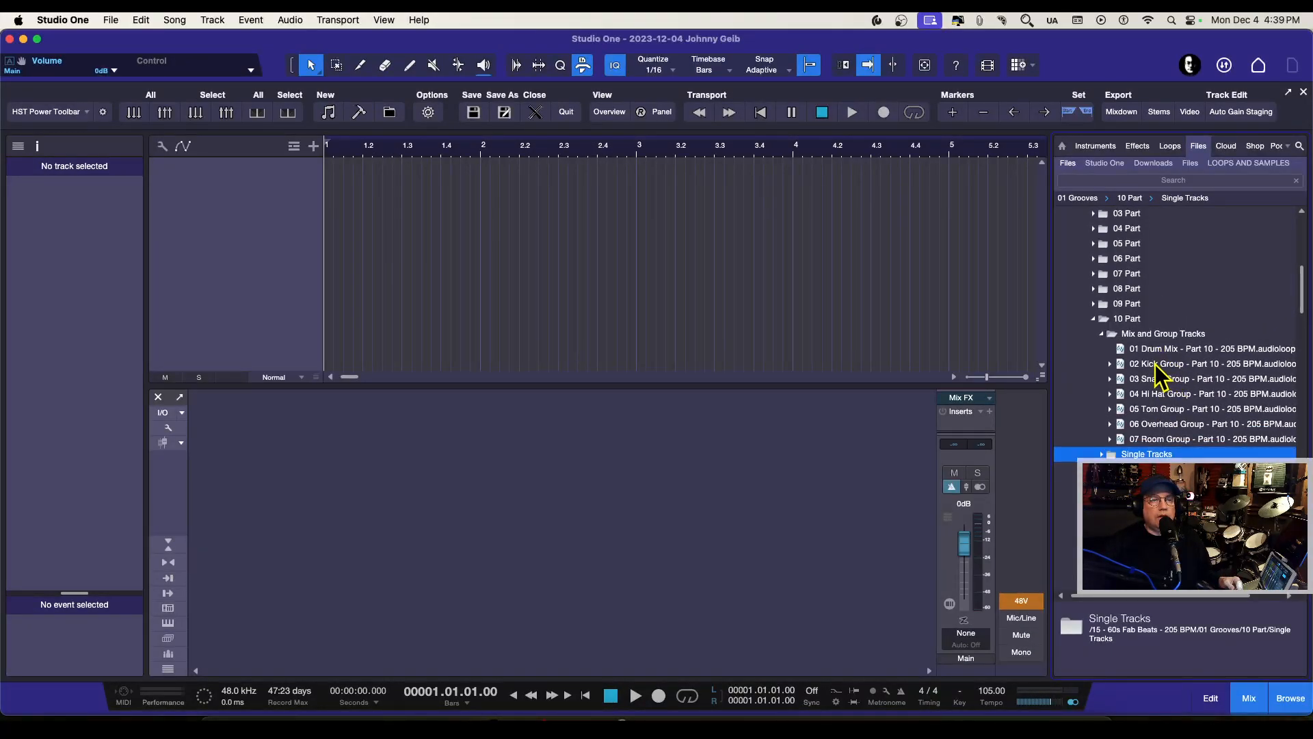
Step: Preview the 01 Drum Mix loop of 10 Part and widen the browser to fit the full file names
{"action": "left_click", "coordinate": [1136, 349]}
{"action": "left_click", "coordinate": [1064, 666]}
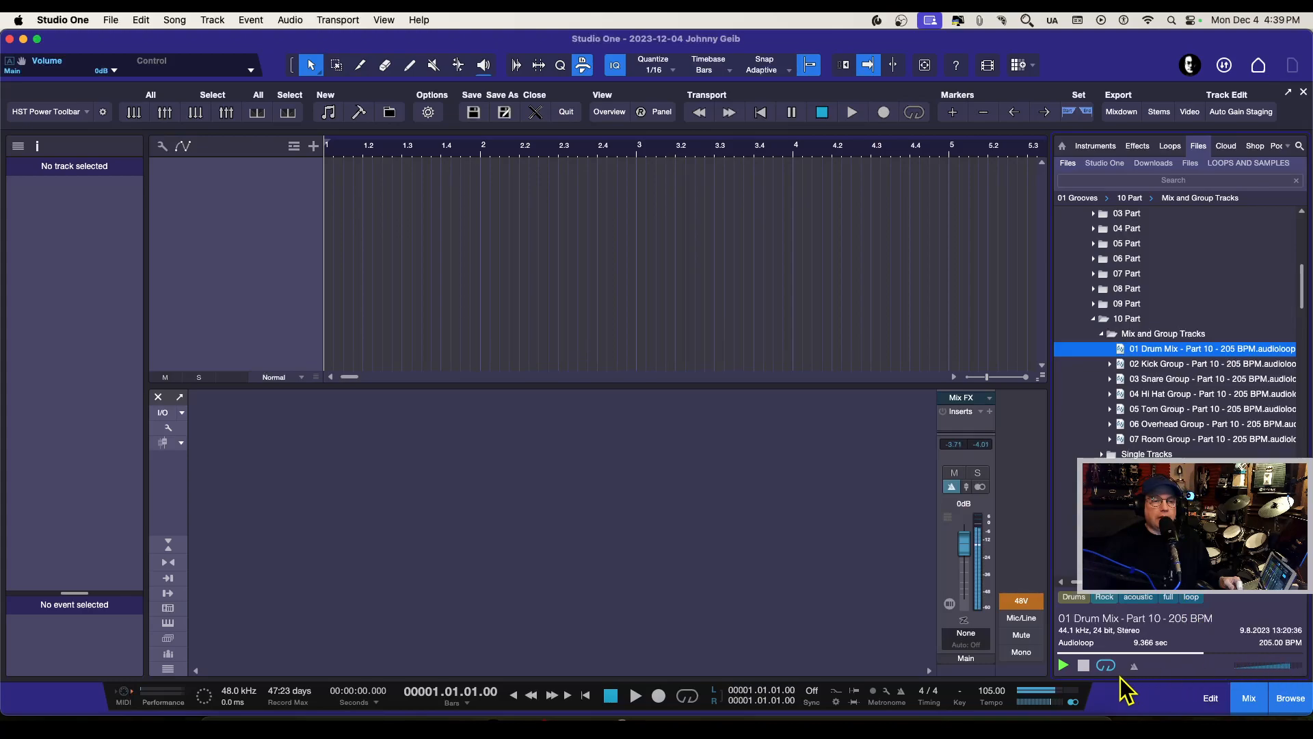
{"action": "left_click_drag", "start_coordinate": [1052, 515], "coordinate": [1007, 510]}
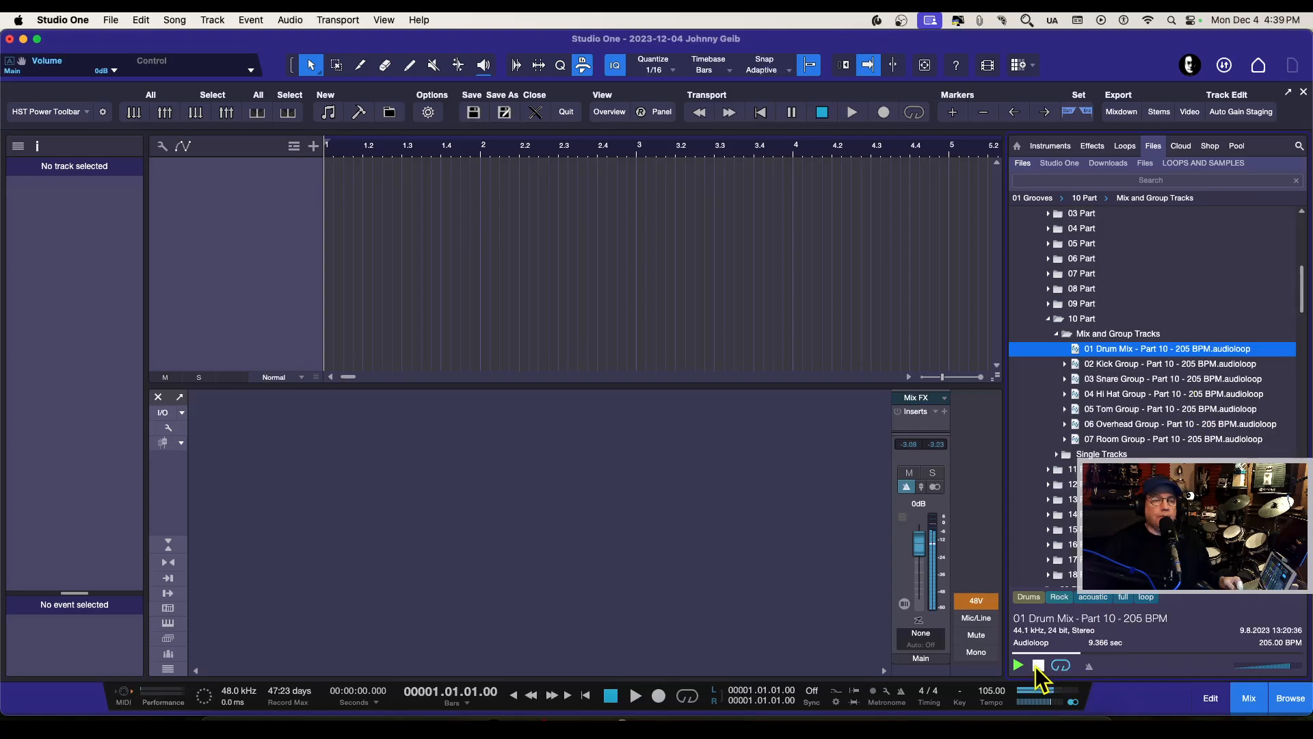
Step: Add the loops 02 Kick Group through 07 Room Group to separate new tracks at bar 1 and play them briefly
{"action": "left_click", "coordinate": [1098, 364]}
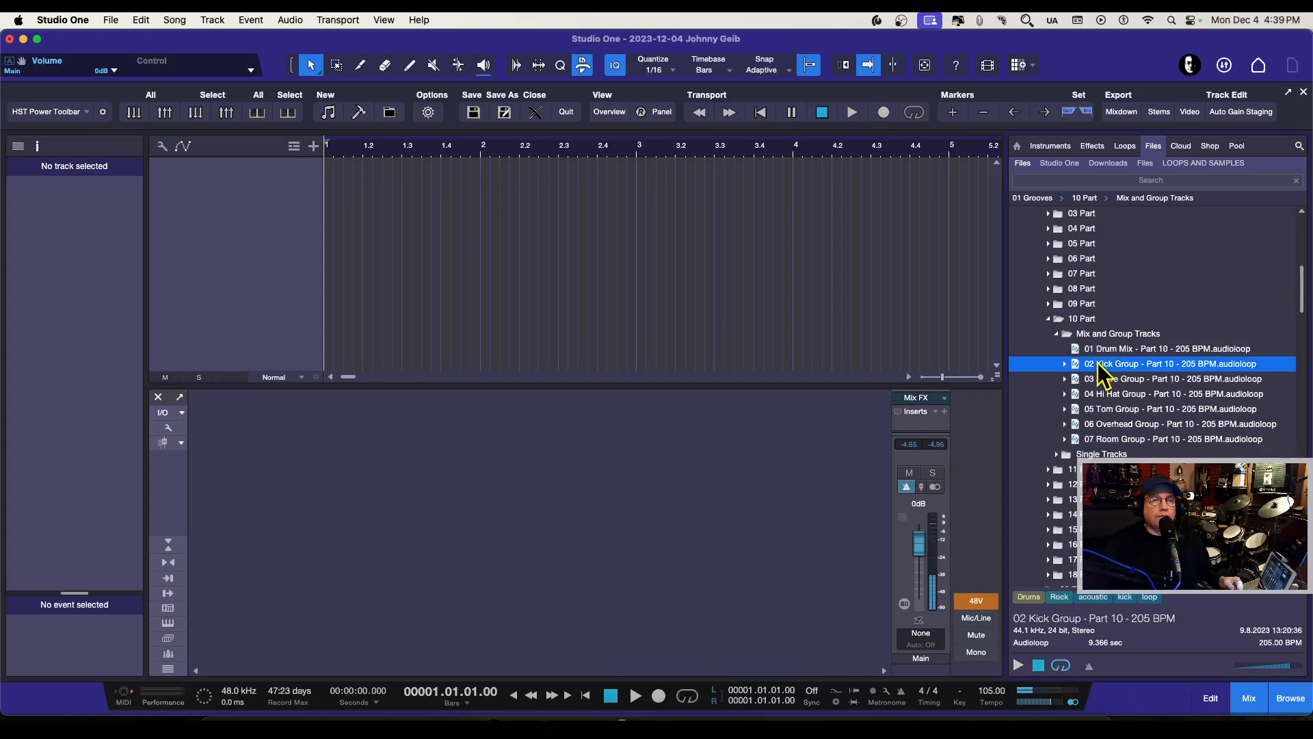
{"action": "left_click", "coordinate": [1109, 441], "text": "shift"}
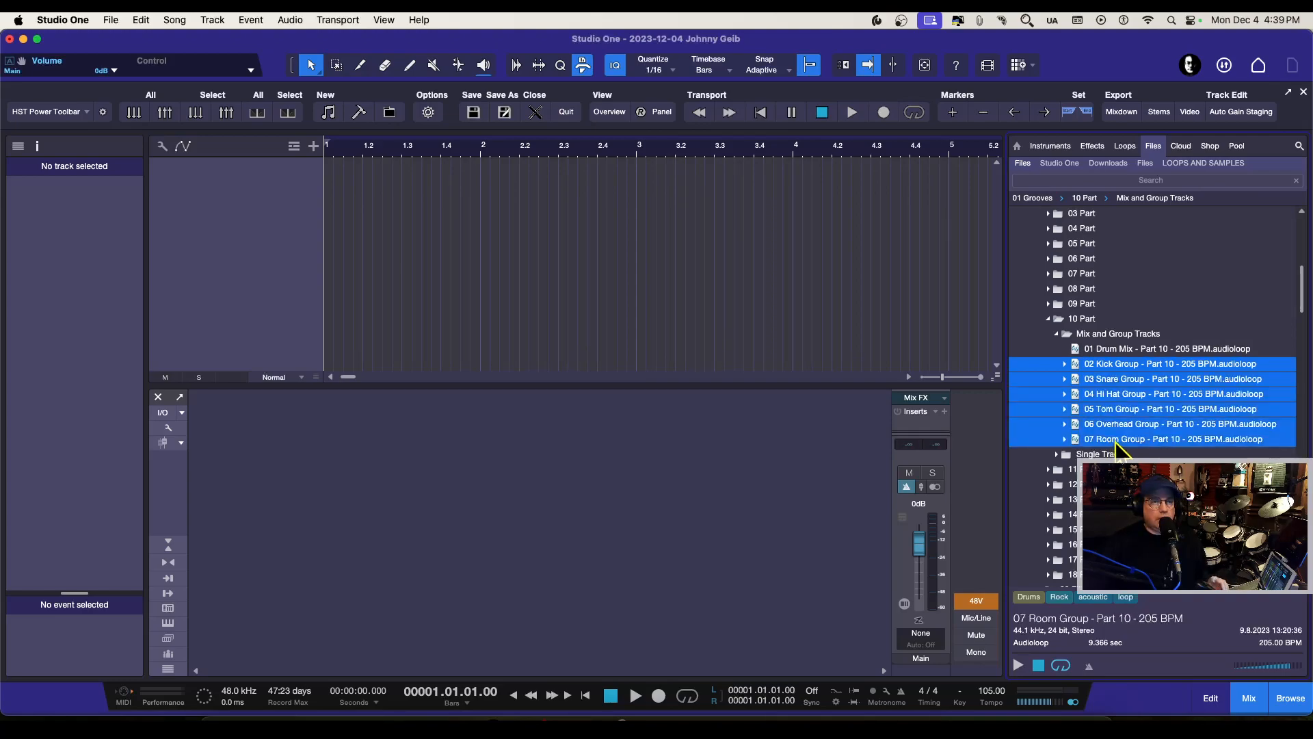
{"action": "left_click_drag", "start_coordinate": [1045, 407], "coordinate": [350, 239]}
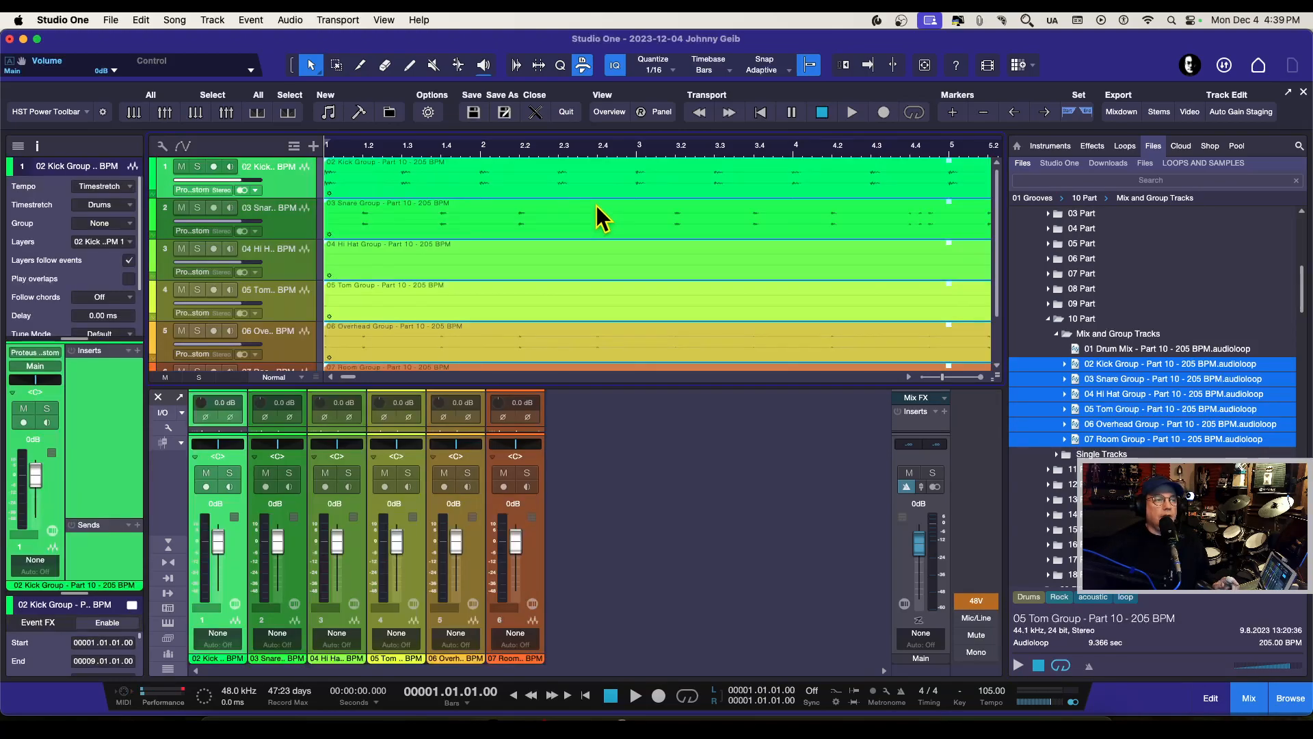
{"action": "left_click", "coordinate": [927, 67]}
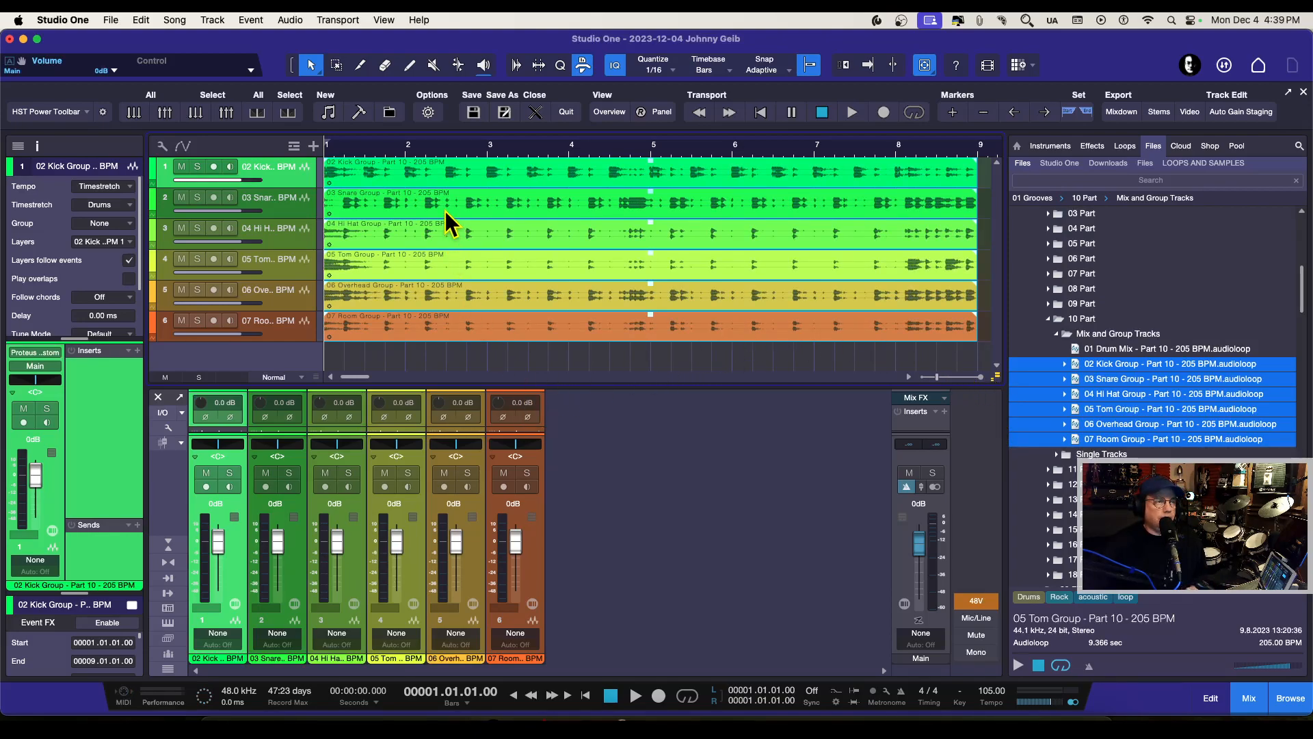
{"action": "key", "text": "space"}
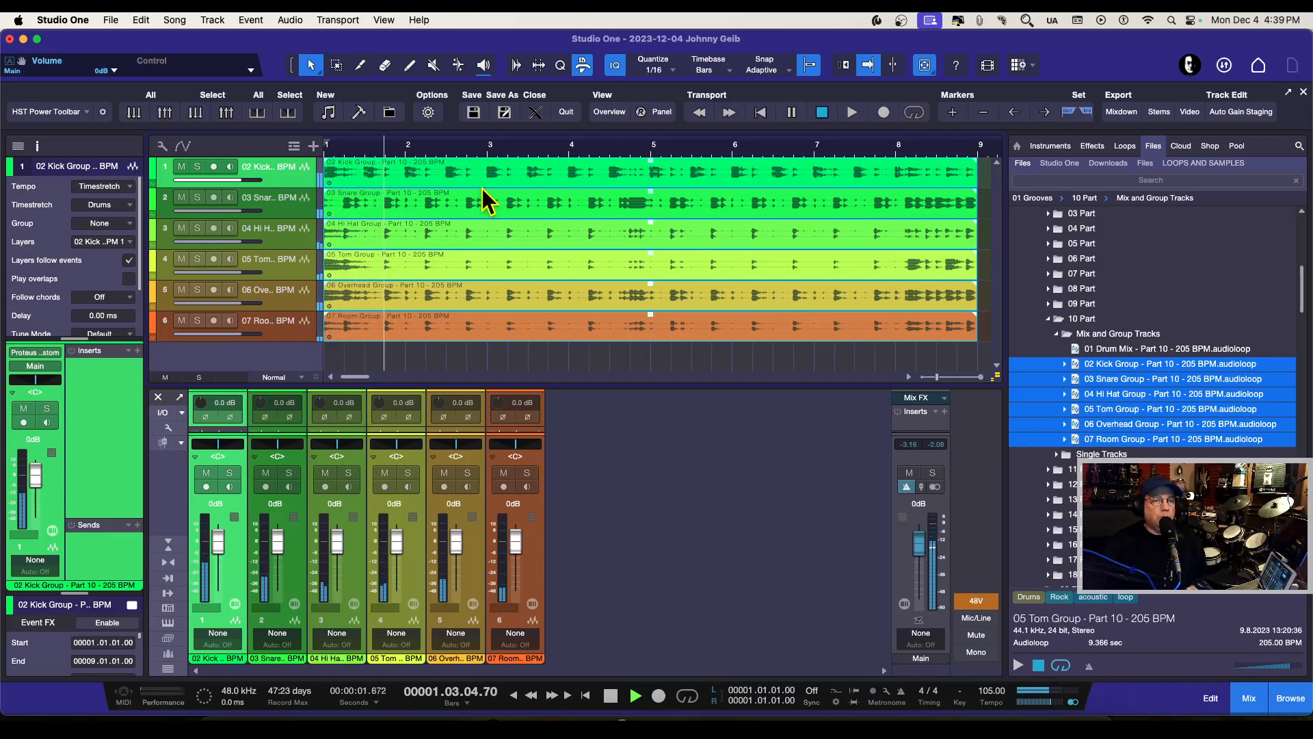
{"action": "key", "text": "space"}
Step: Set the song tempo to 150 BPM and start previewing the 05 Tom Group loop
{"action": "mouse_move", "coordinate": [1054, 714]}
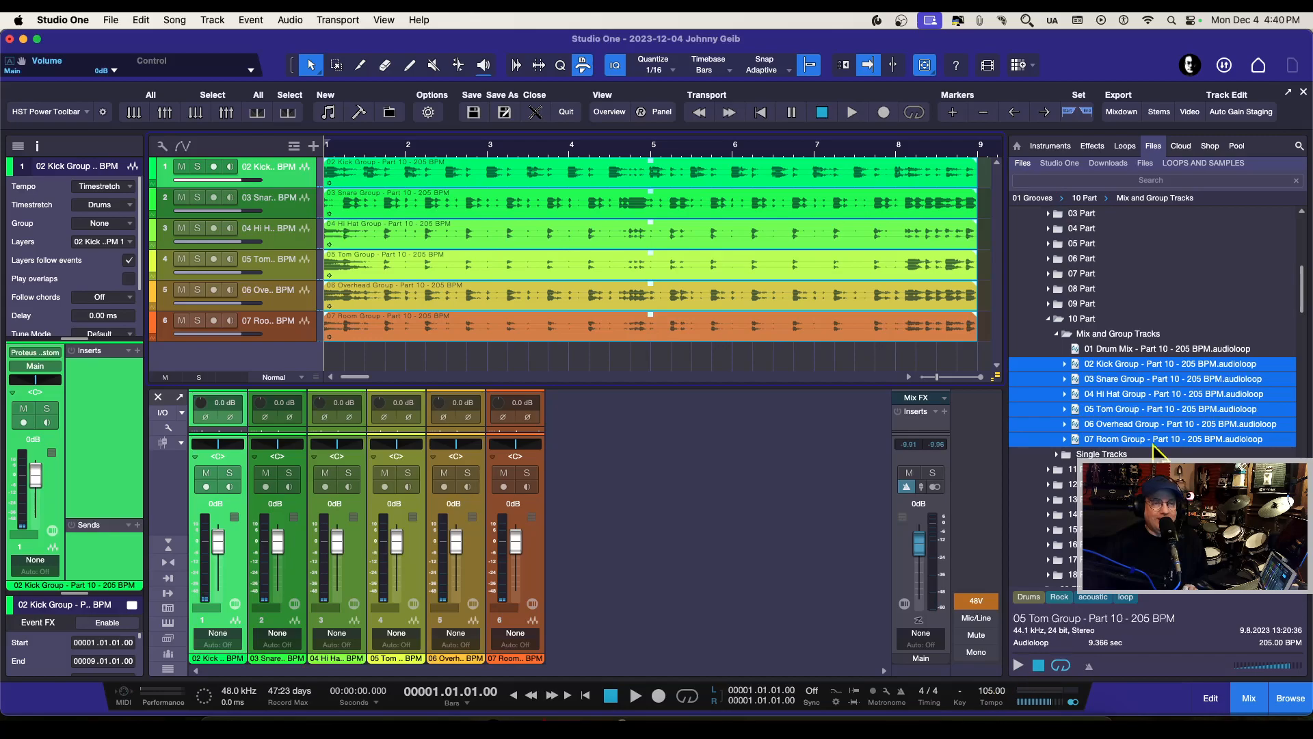
{"action": "double_click", "coordinate": [993, 692]}
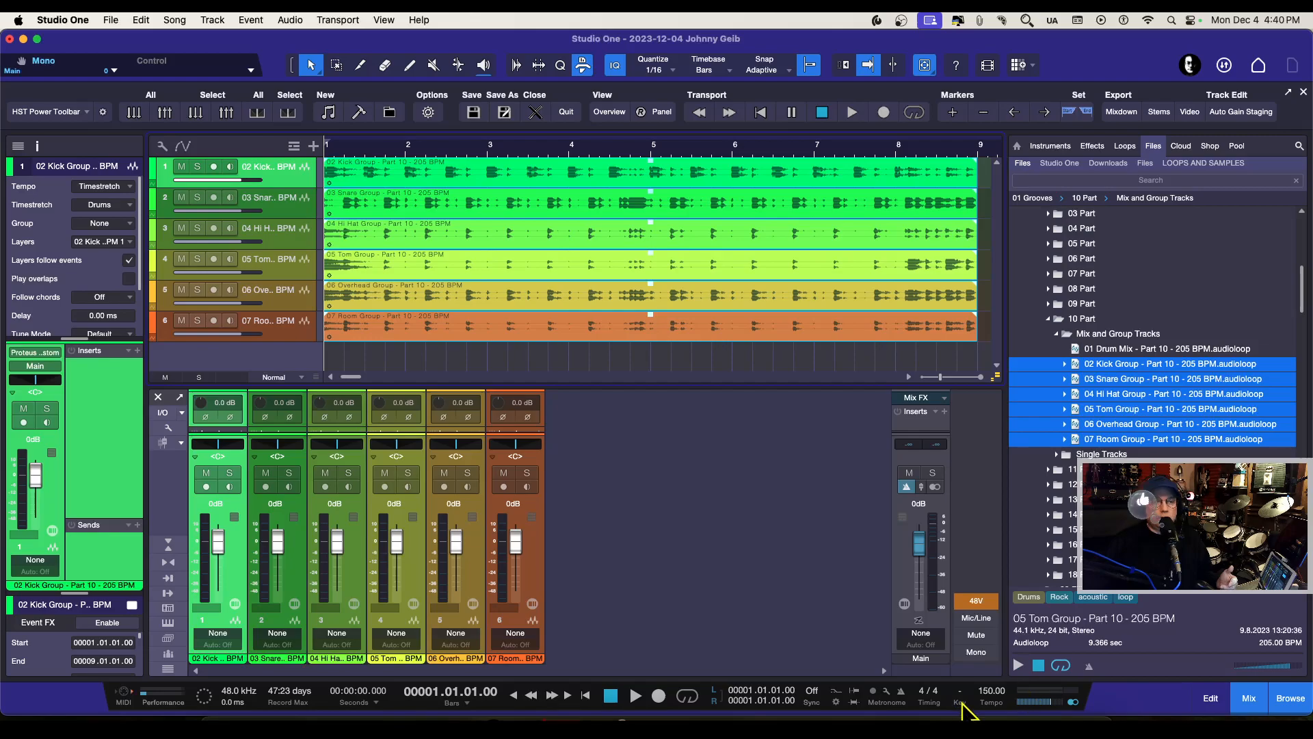
{"action": "left_click", "coordinate": [1019, 665]}
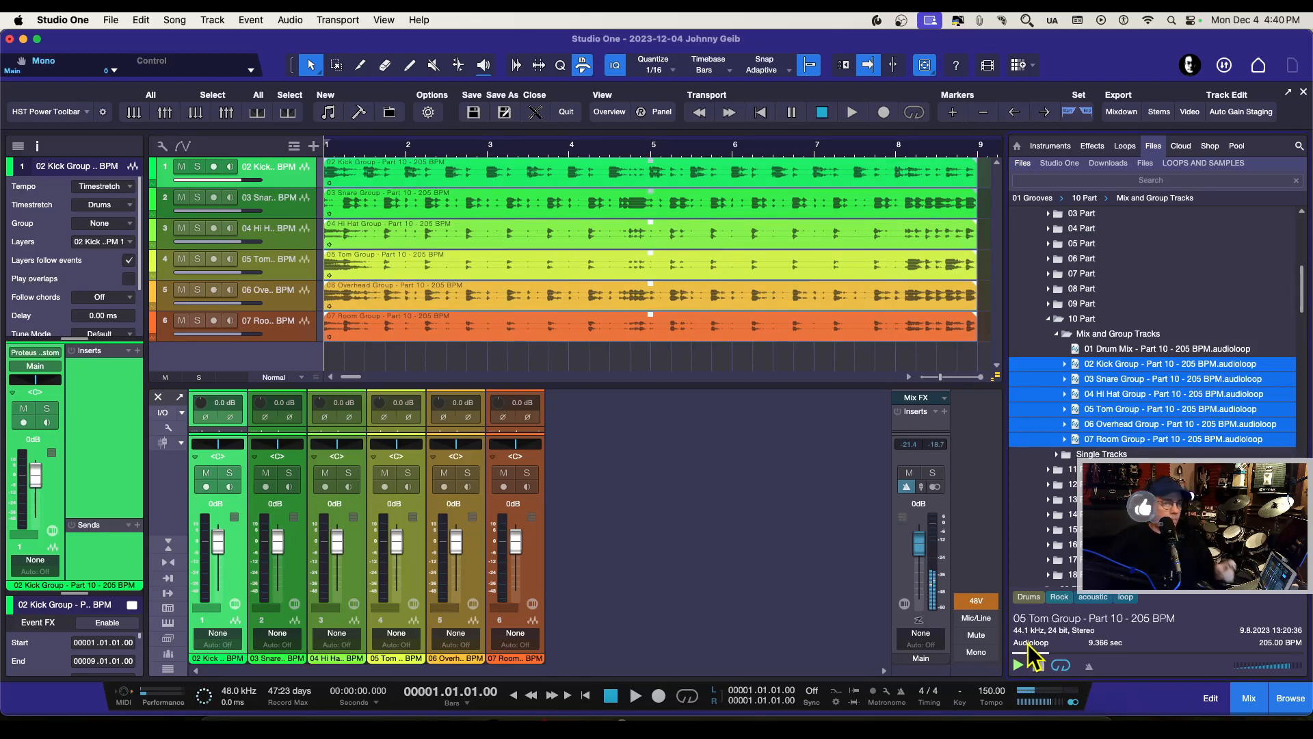
Step: Stop the loop preview and play the song at its current tempo through most of the drum loops
{"action": "left_click", "coordinate": [1038, 665]}
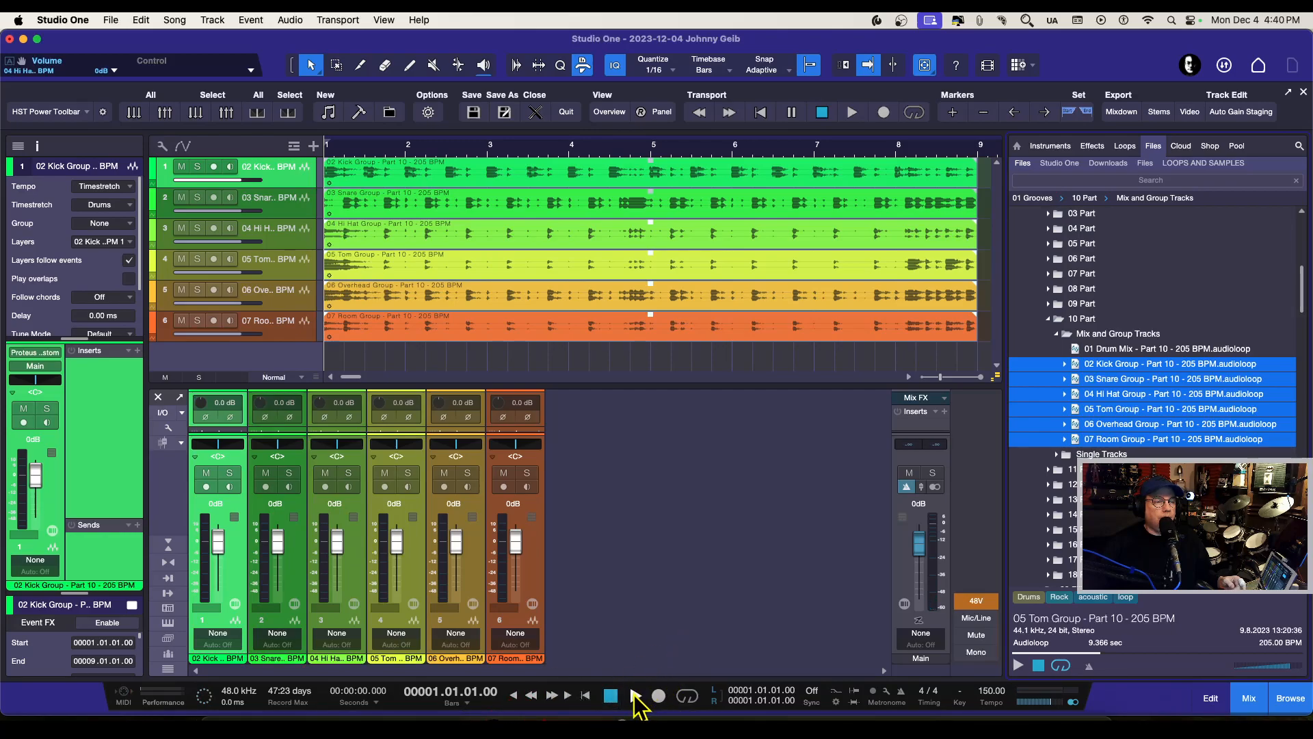
{"action": "left_click", "coordinate": [635, 695]}
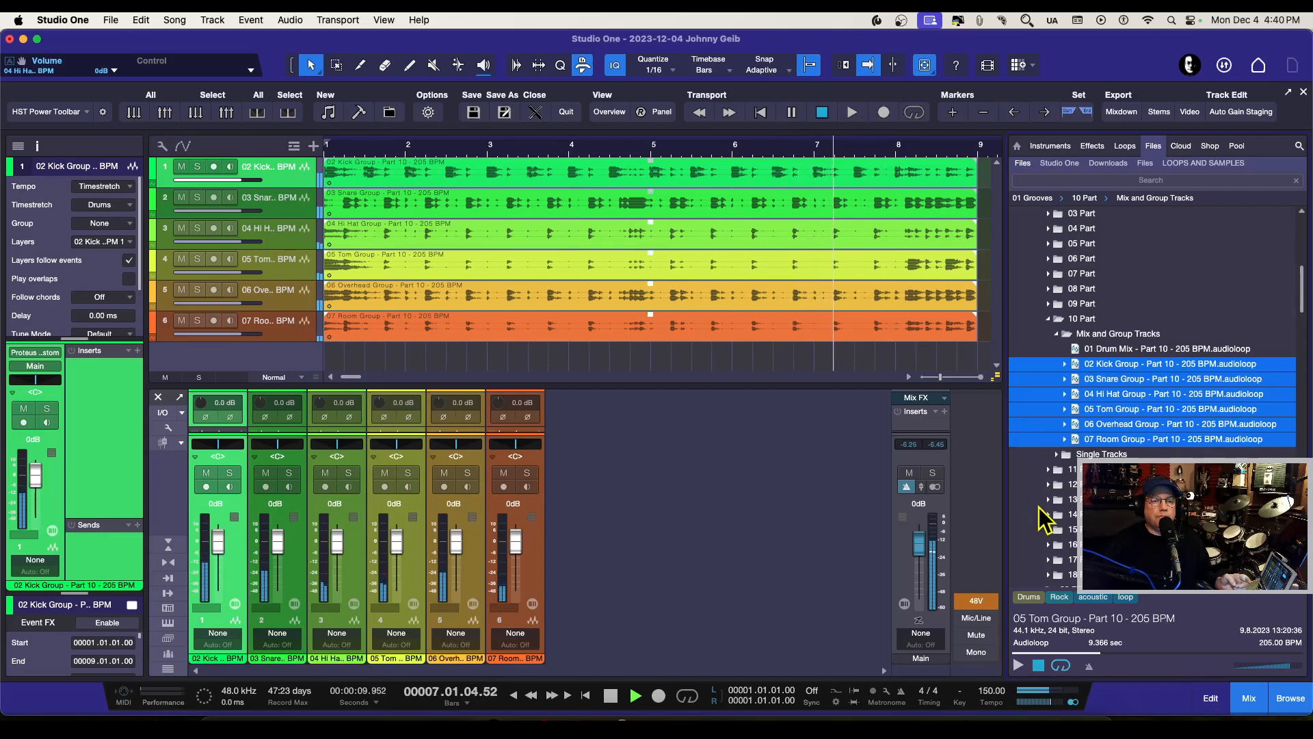
{"action": "key", "text": "space"}
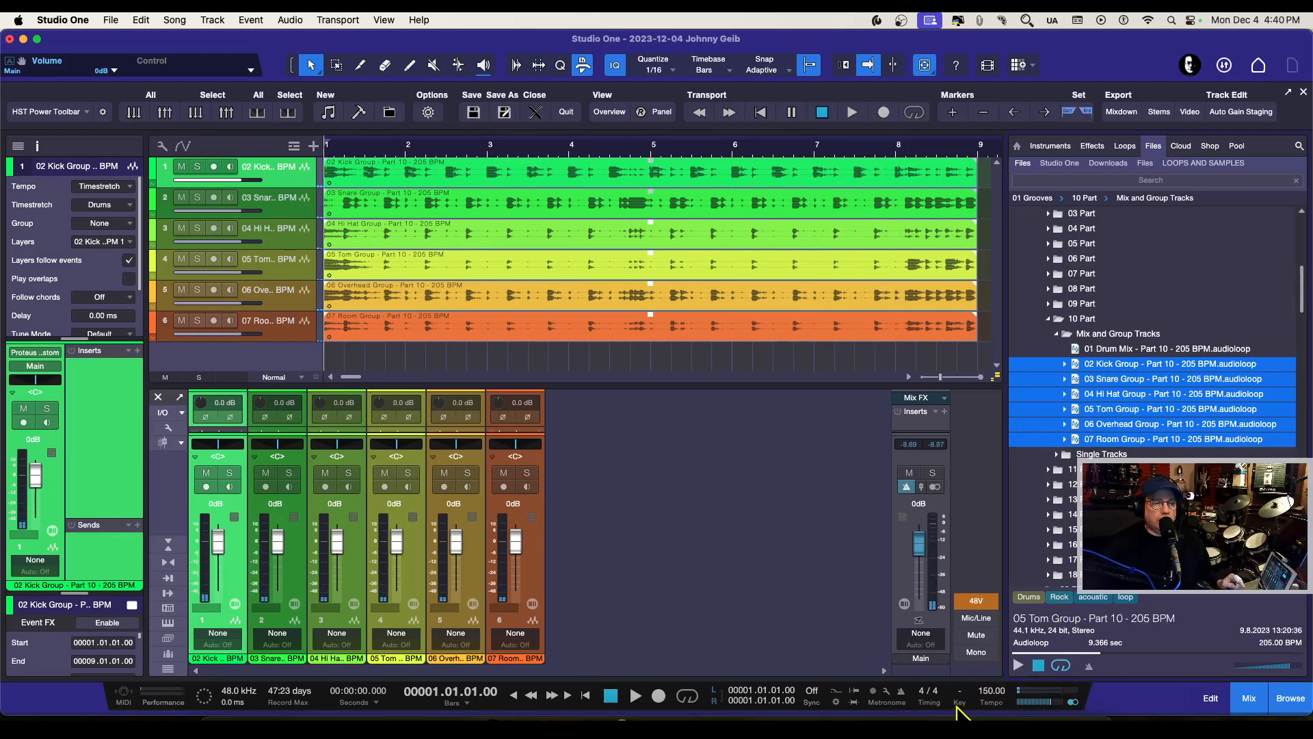
Step: Set the song tempo to 200 BPM and play the drum tracks briefly
{"action": "left_click", "coordinate": [993, 692]}
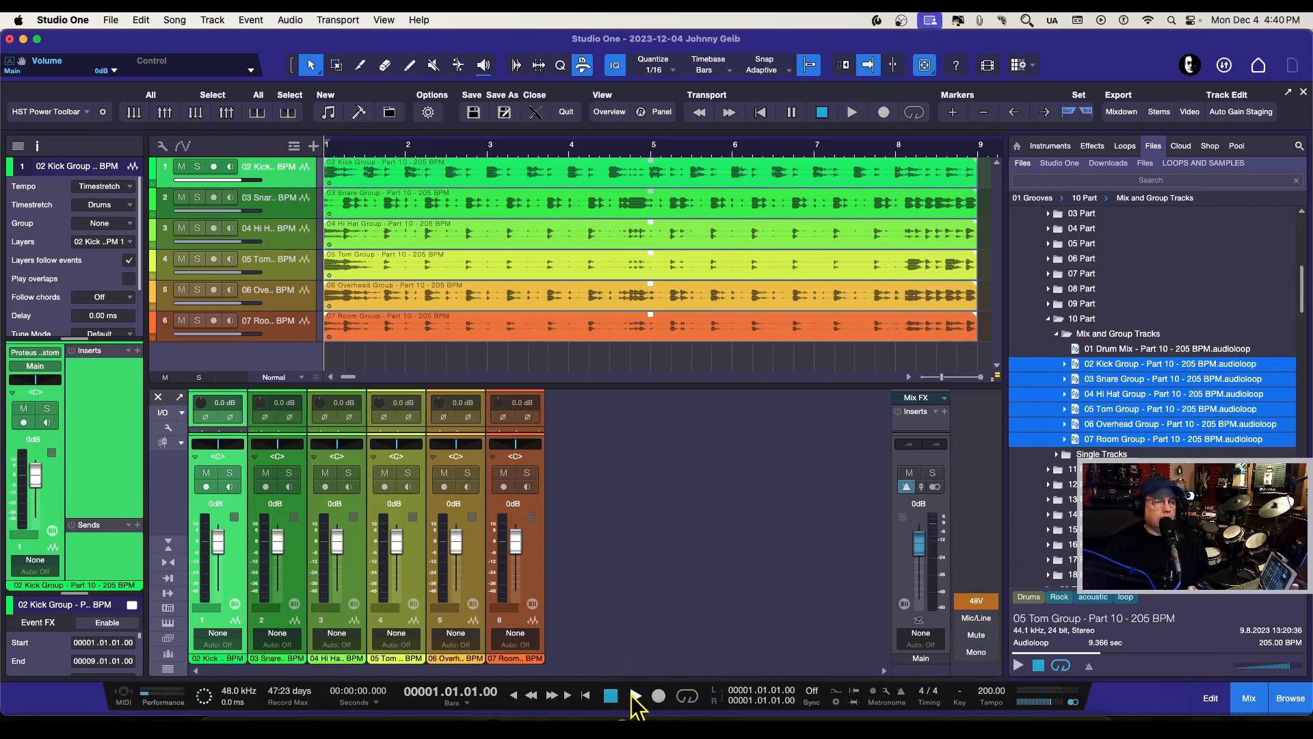
{"action": "left_click", "coordinate": [634, 695]}
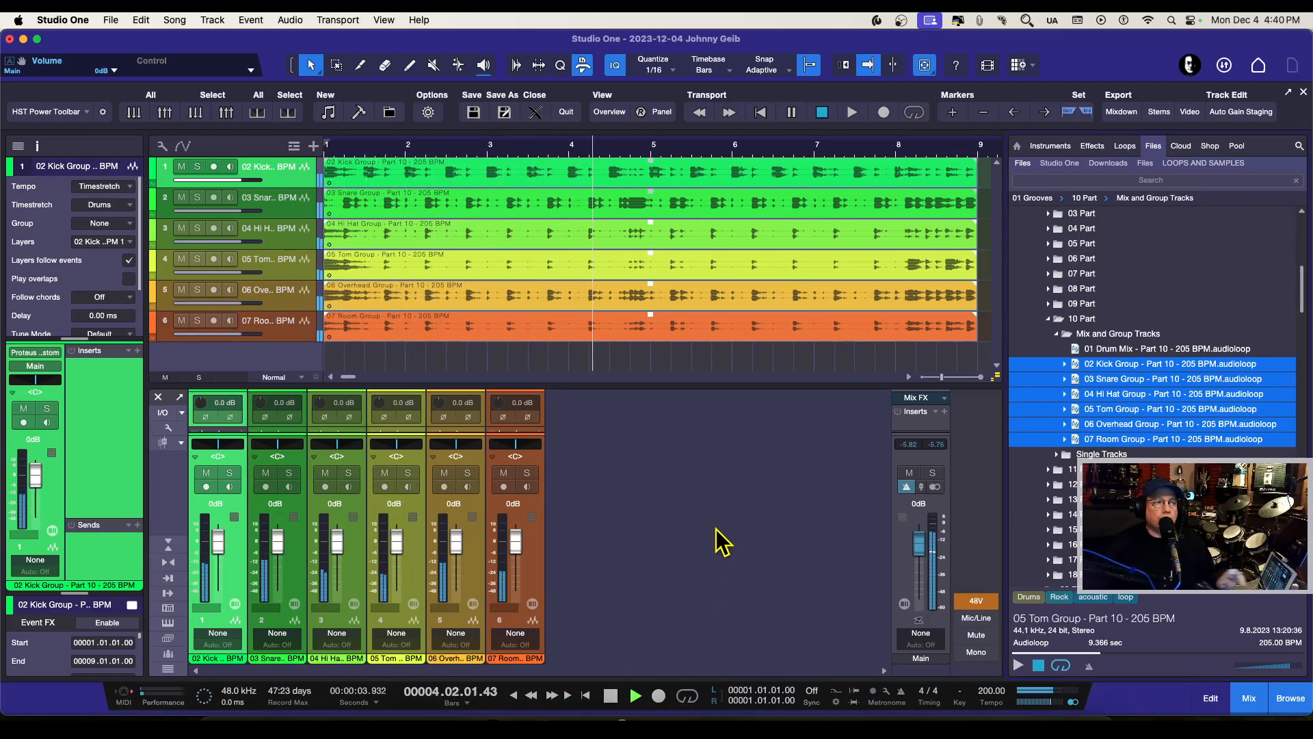
{"action": "key", "text": "space"}
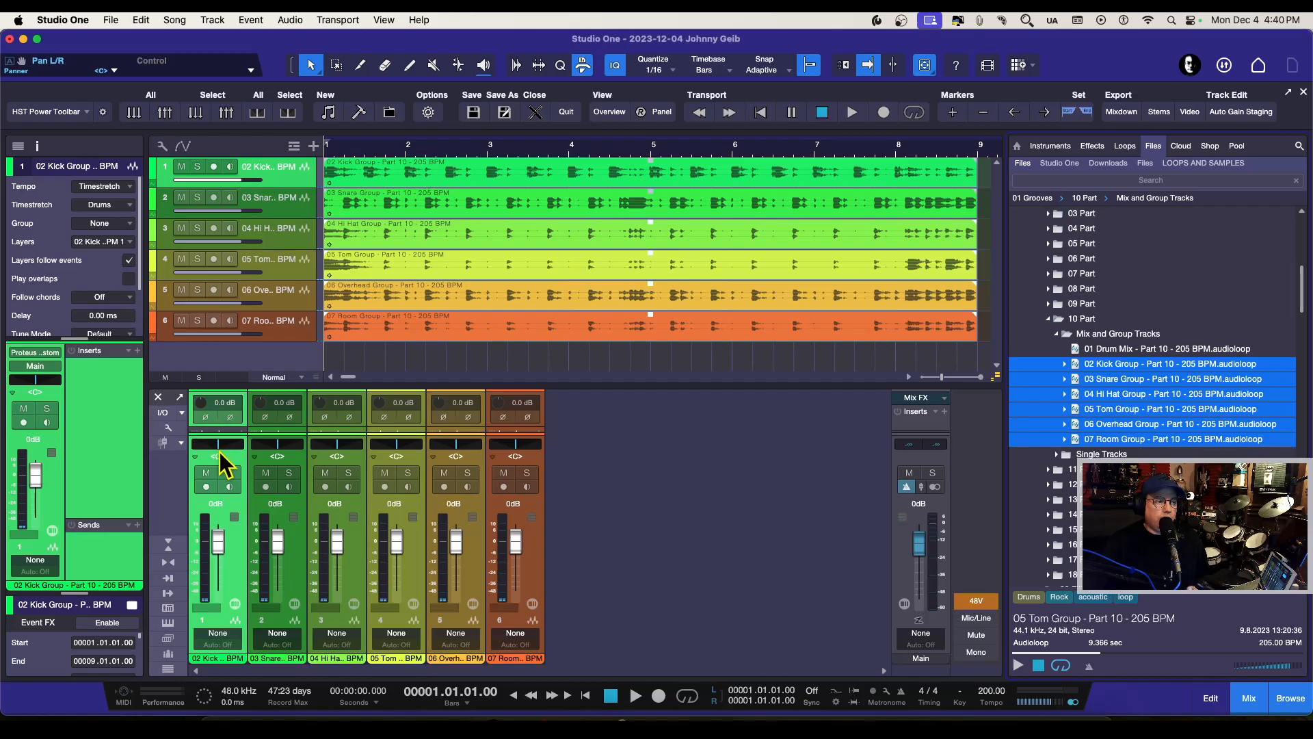
Step: Pan the kick channel to about L42 and the snare channel to about R51 while checking them in playback
{"action": "key", "text": "space"}
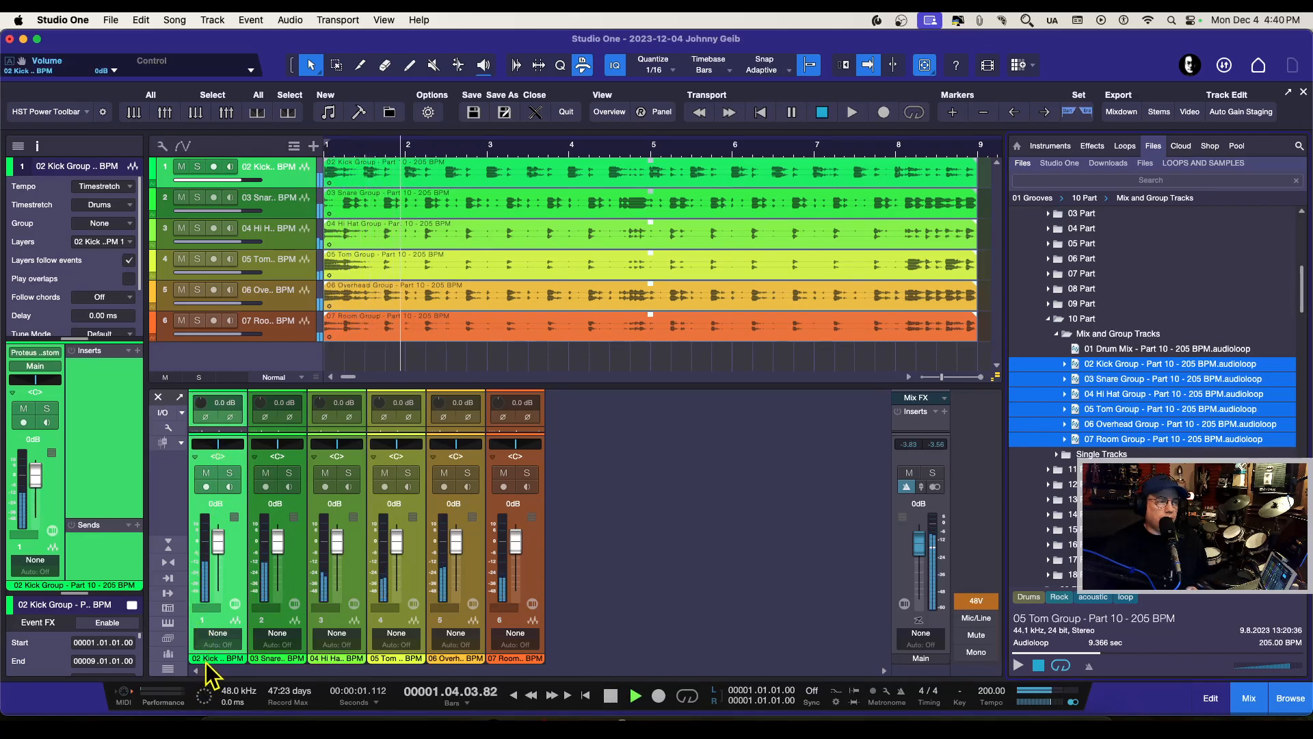
{"action": "left_click_drag", "start_coordinate": [216, 445], "coordinate": [342, 465]}
{"action": "key", "text": "space"}
{"action": "key", "text": "space"}
{"action": "key", "text": "space"}
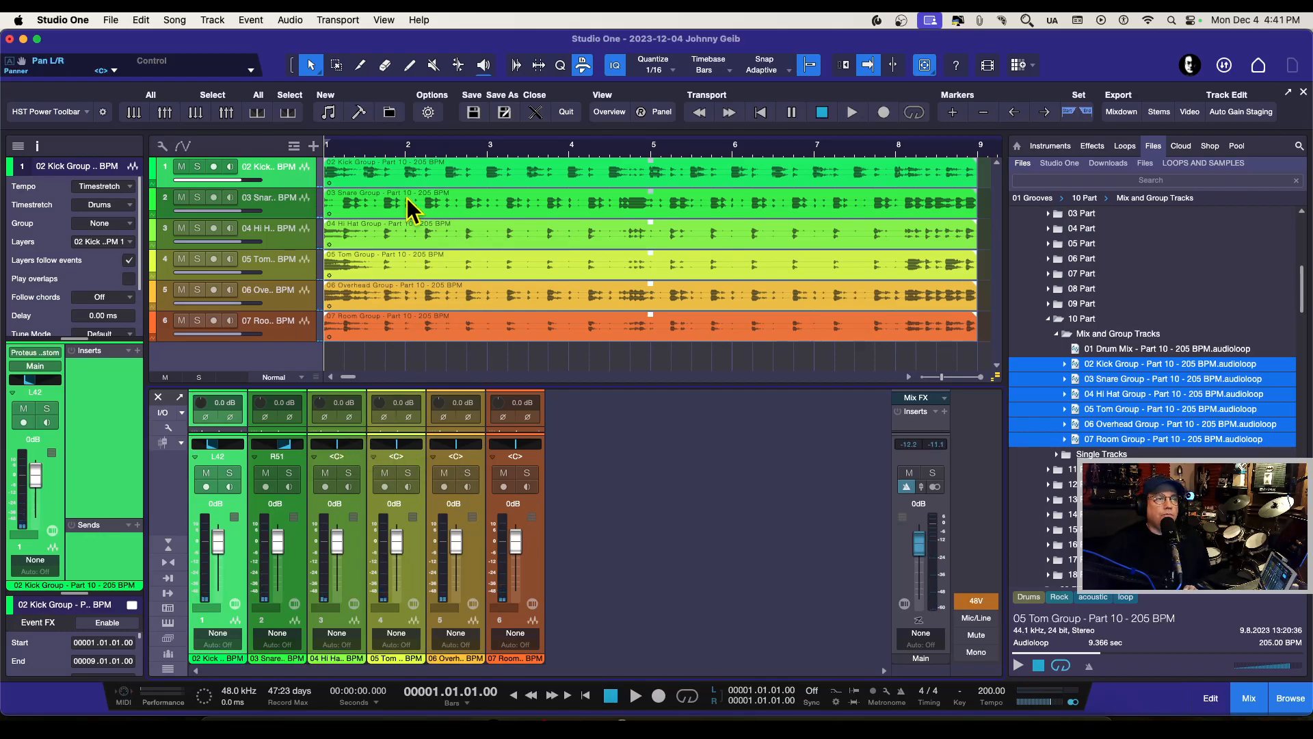
Step: Loop playback over bars 1 to 9, and pan the hi-hat channel to about L64 and the tom channel to about R67
{"action": "left_click_drag", "start_coordinate": [335, 142], "coordinate": [984, 176]}
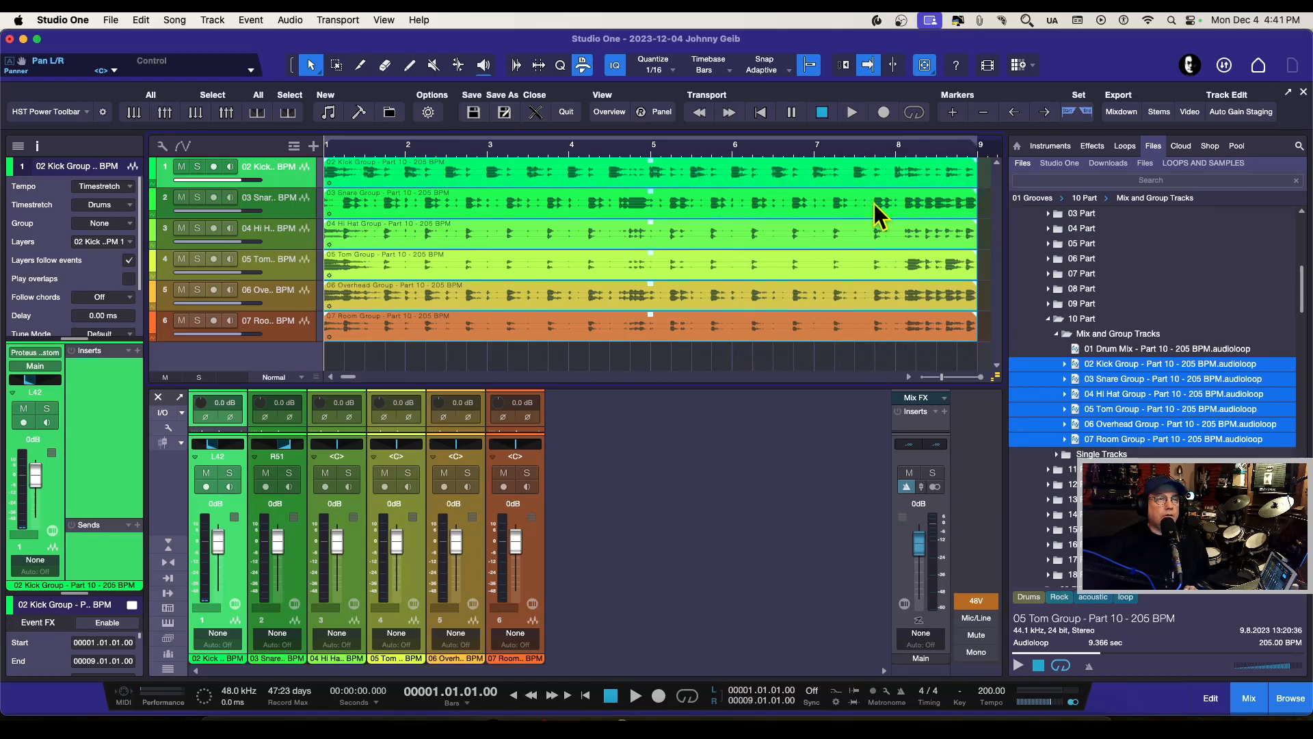
{"action": "left_click", "coordinate": [686, 695]}
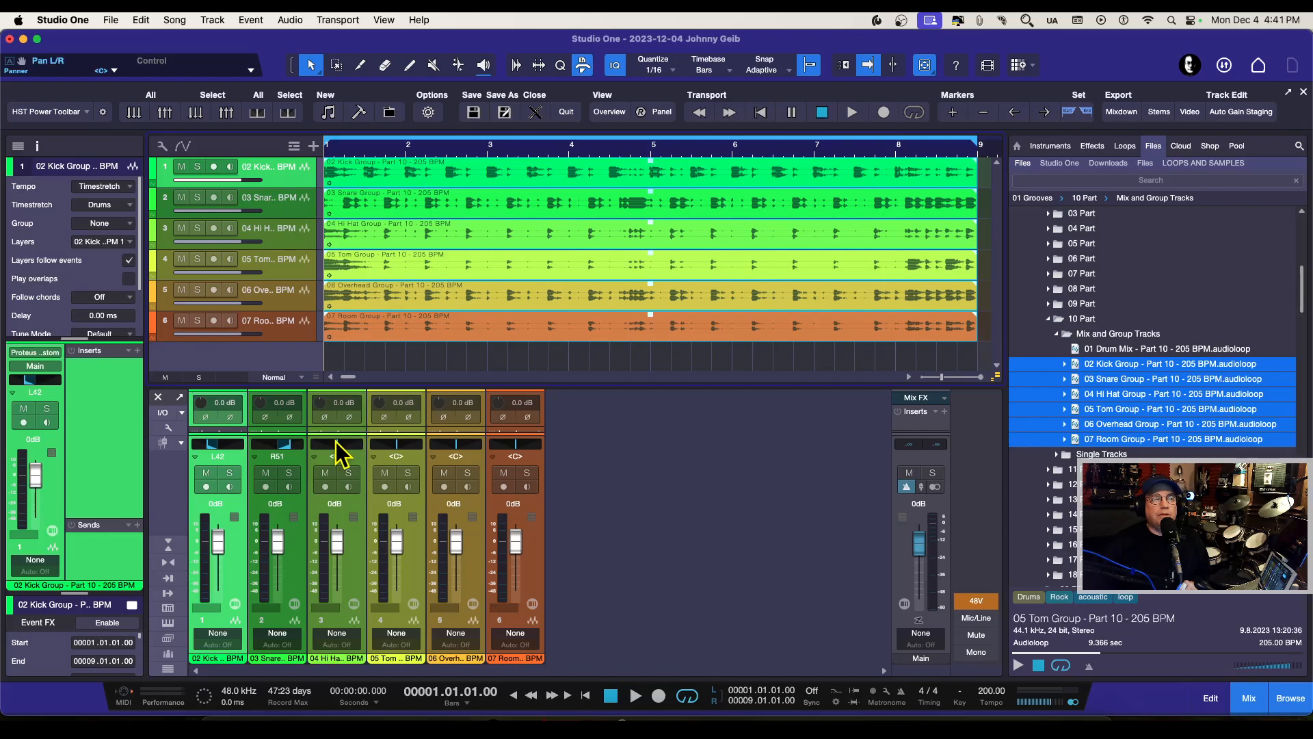
{"action": "left_click_drag", "start_coordinate": [338, 451], "coordinate": [320, 452]}
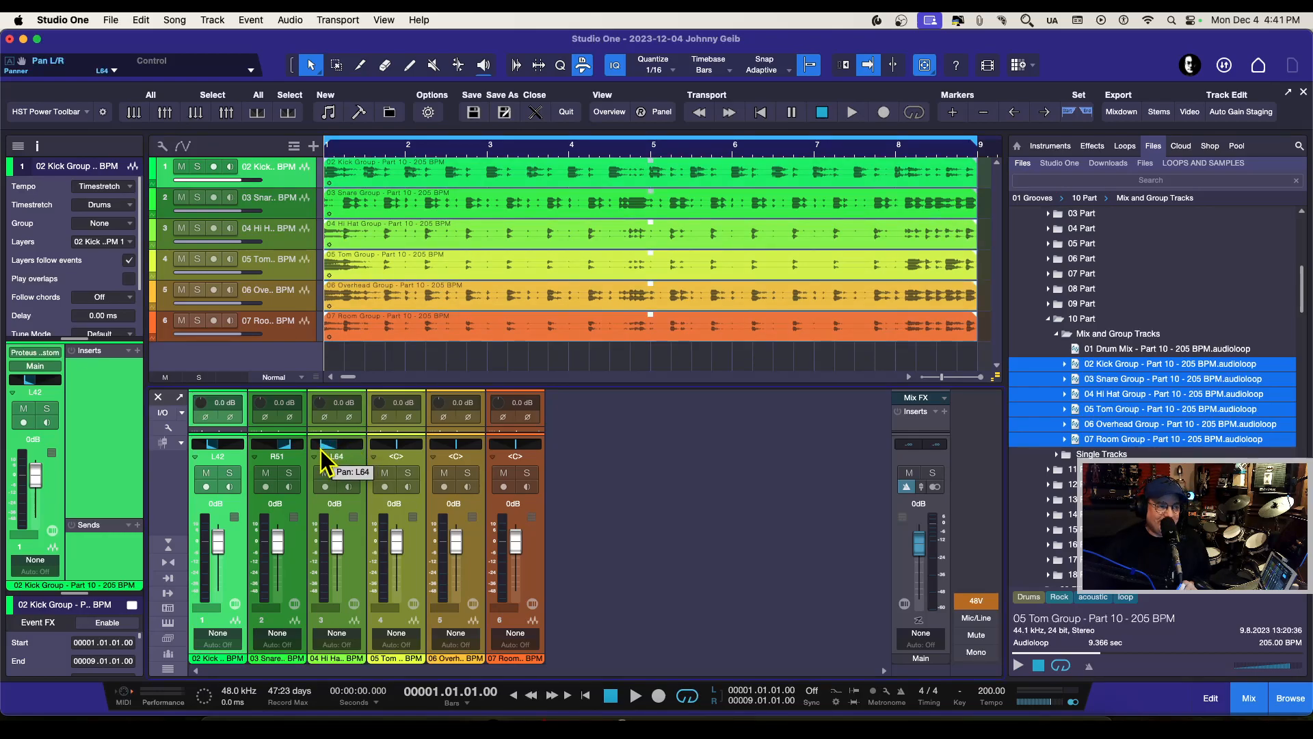
{"action": "left_click_drag", "start_coordinate": [395, 450], "coordinate": [412, 457]}
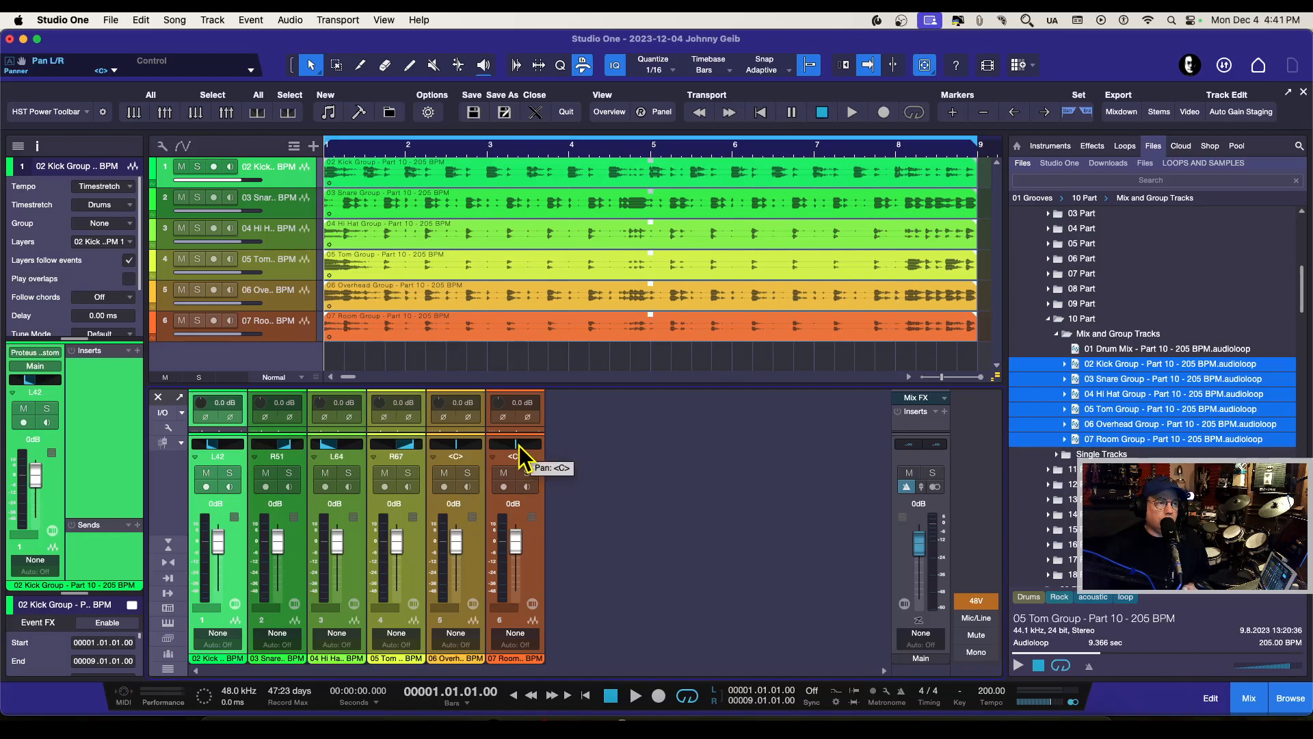
Step: Play the looped section and briefly solo the snare track to hear its panning against the full kit
{"action": "key", "text": "space"}
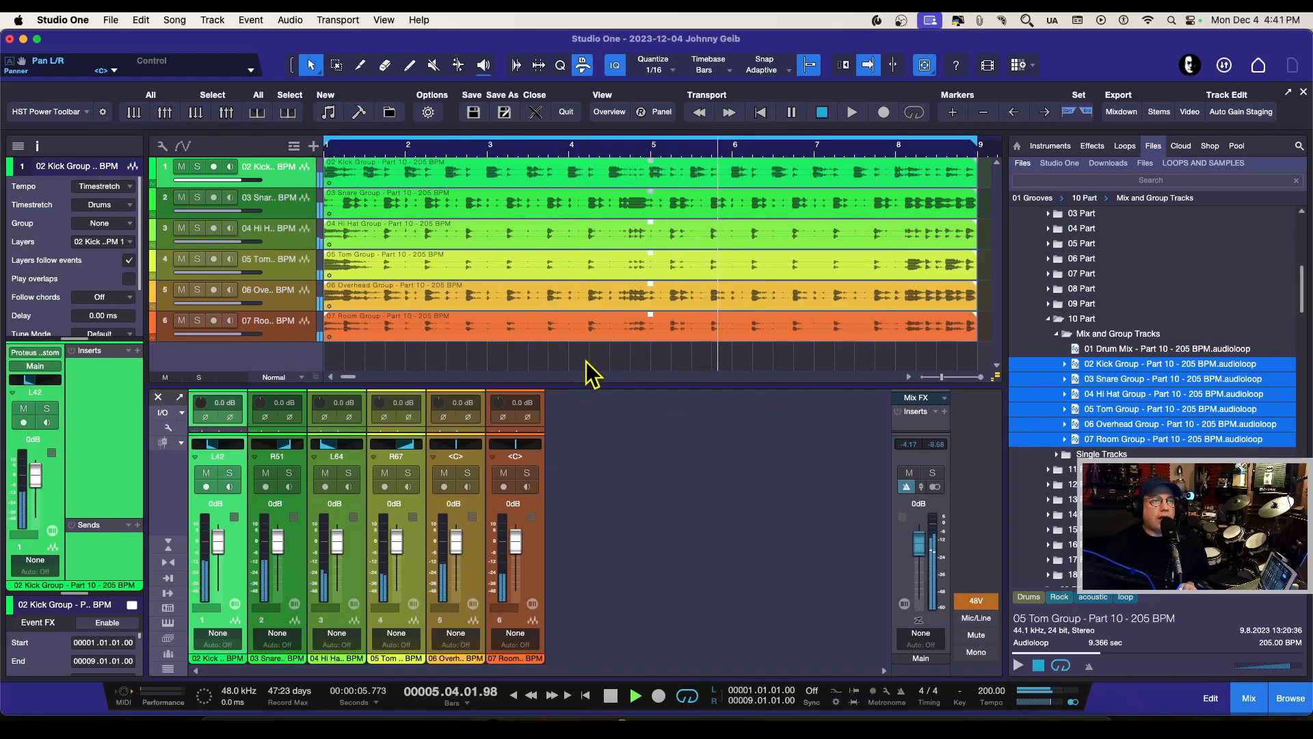
{"action": "left_click", "coordinate": [196, 199]}
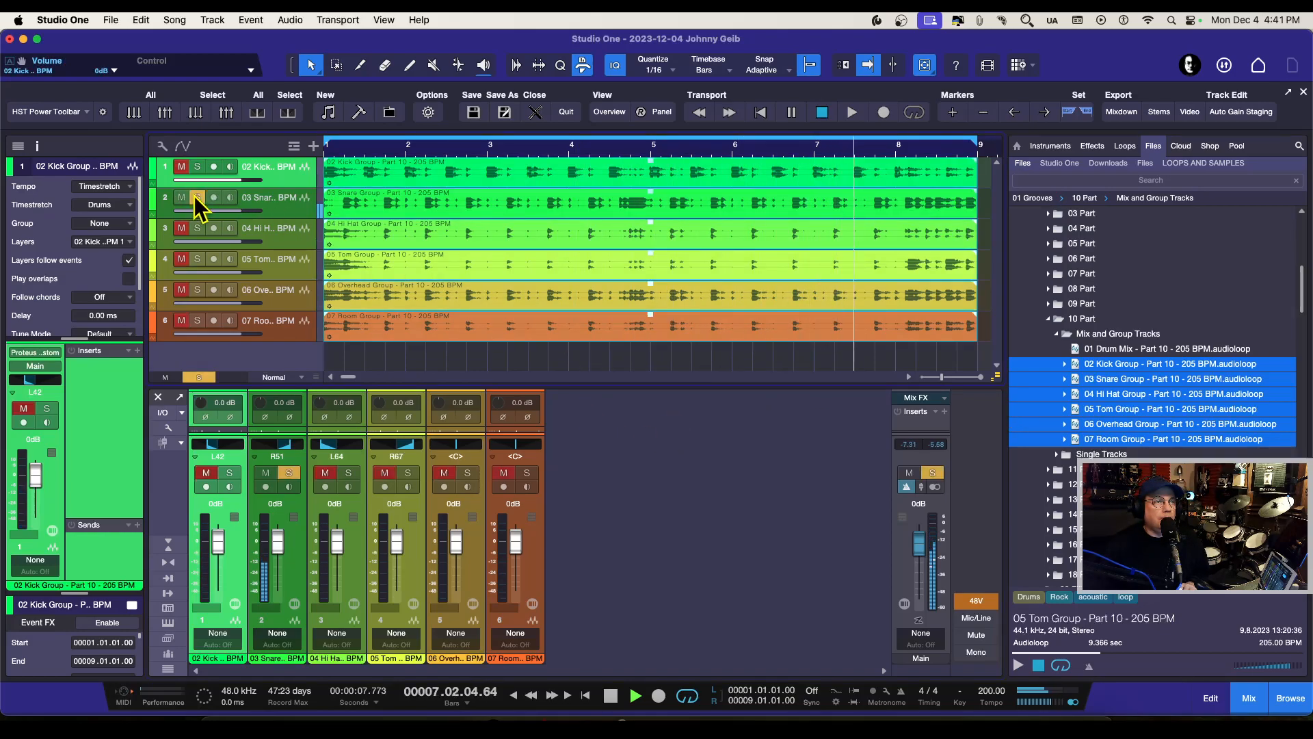
{"action": "left_click", "coordinate": [197, 199]}
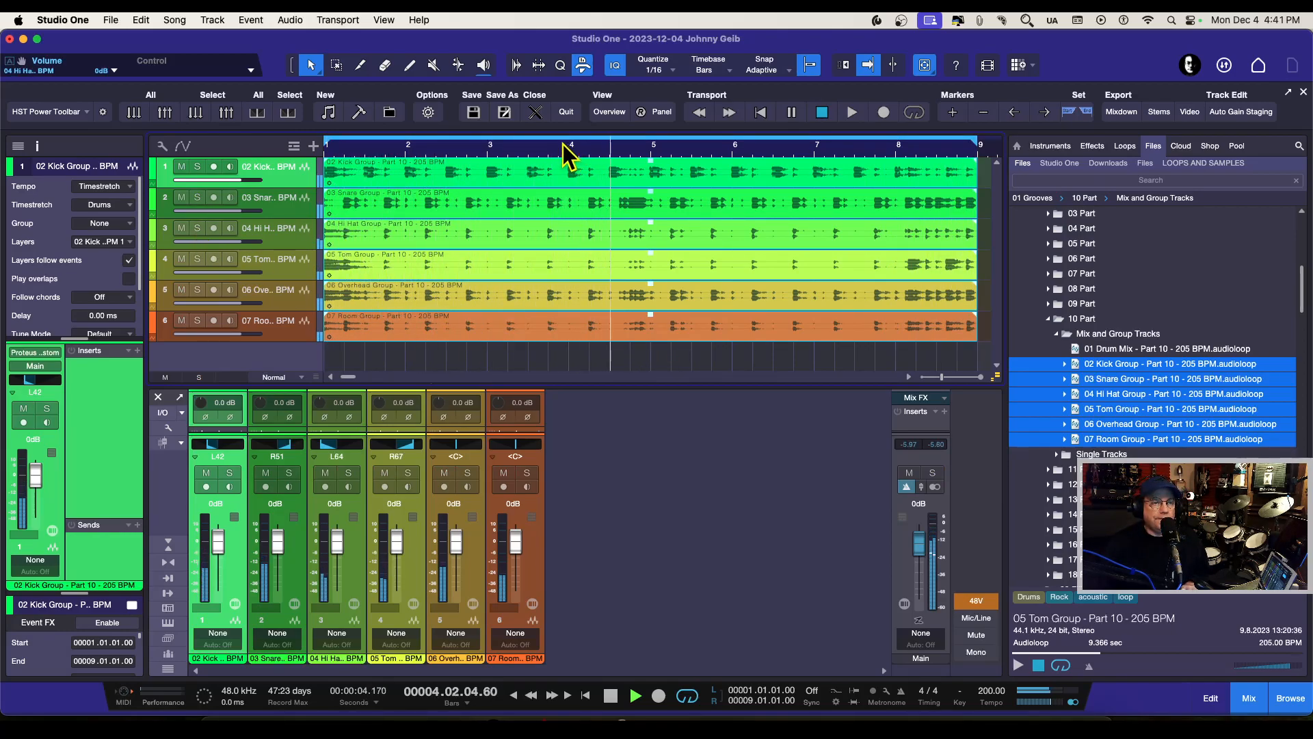
{"action": "key", "text": "space"}
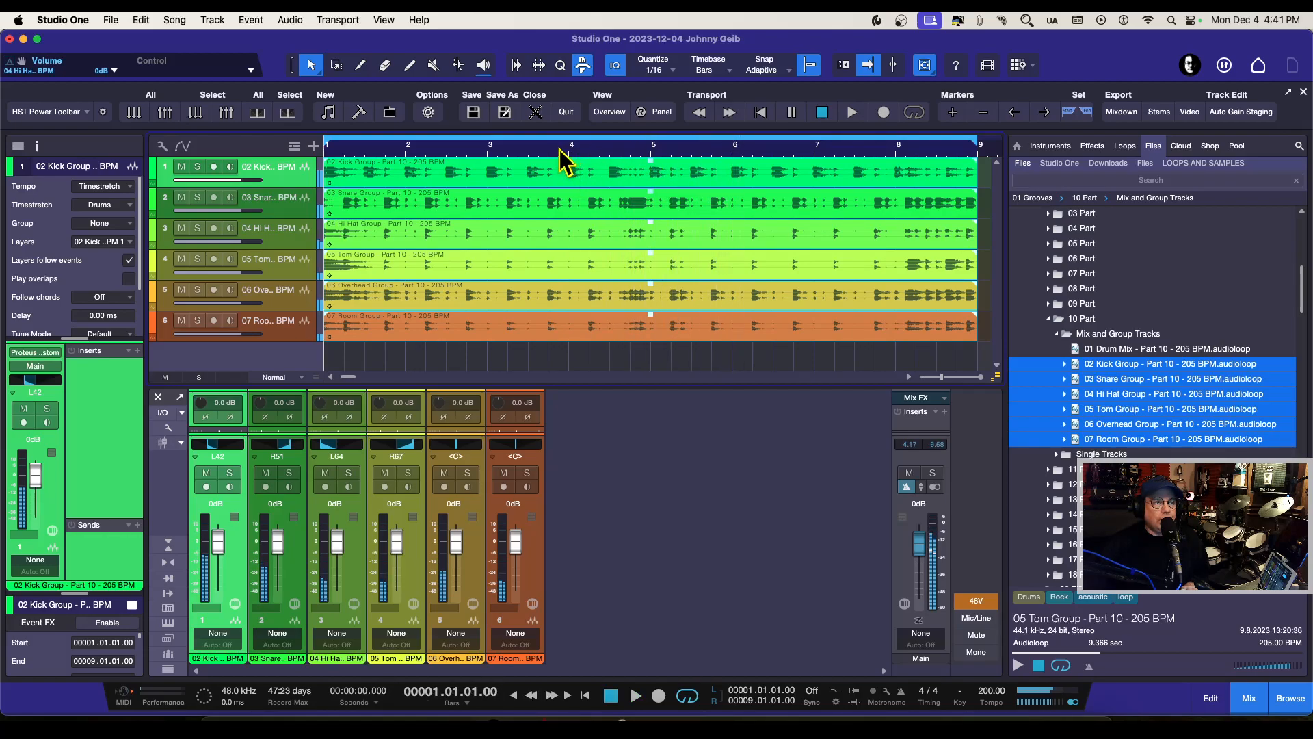
Step: Pan the overhead channel fully left and the room channel fully right during playback
{"action": "left_click_drag", "start_coordinate": [553, 147], "coordinate": [553, 133]}
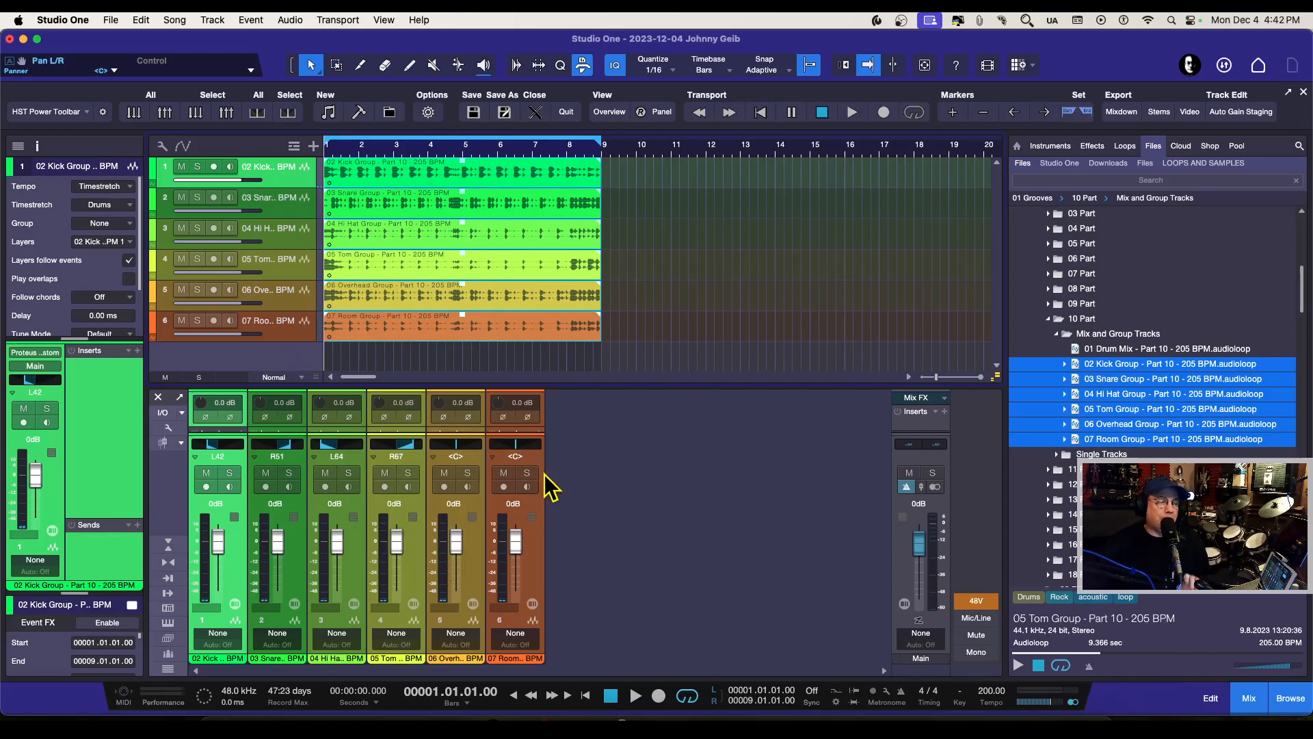
{"action": "key", "text": "space"}
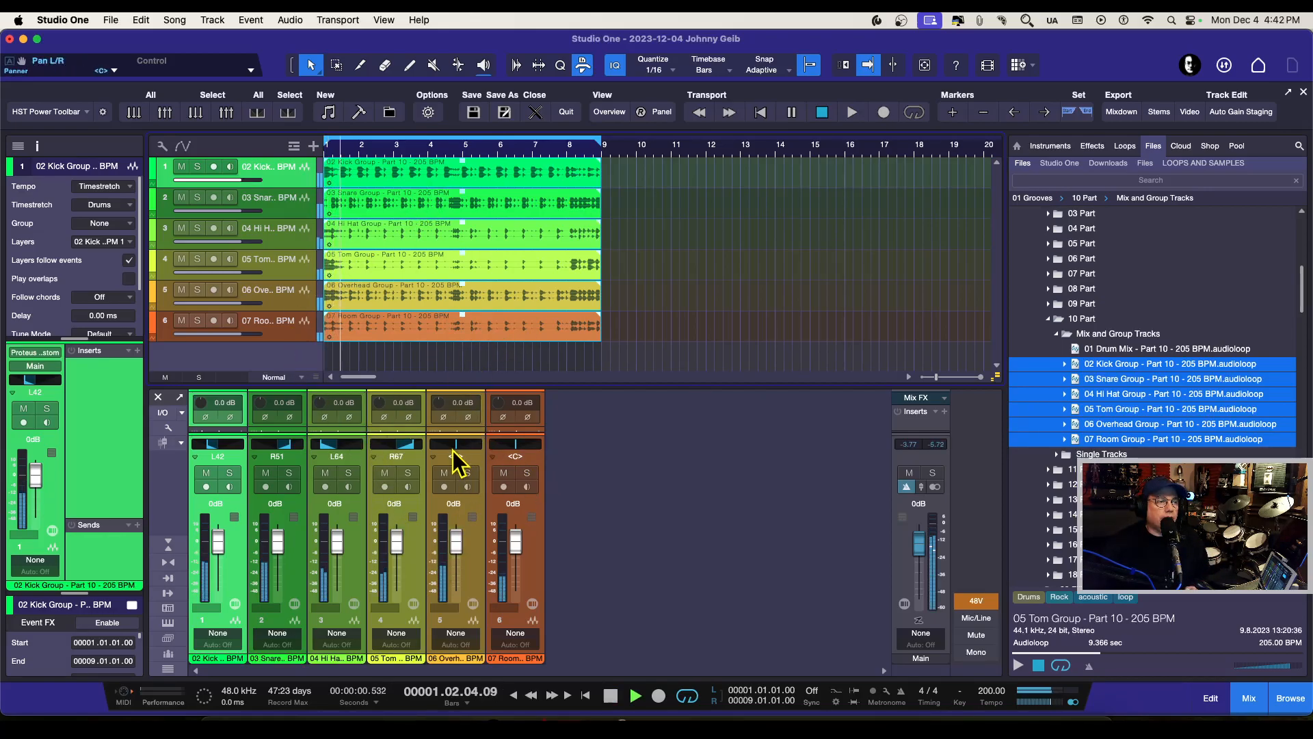
{"action": "left_click_drag", "start_coordinate": [454, 445], "coordinate": [441, 443]}
{"action": "left_click_drag", "start_coordinate": [525, 444], "coordinate": [552, 446]}
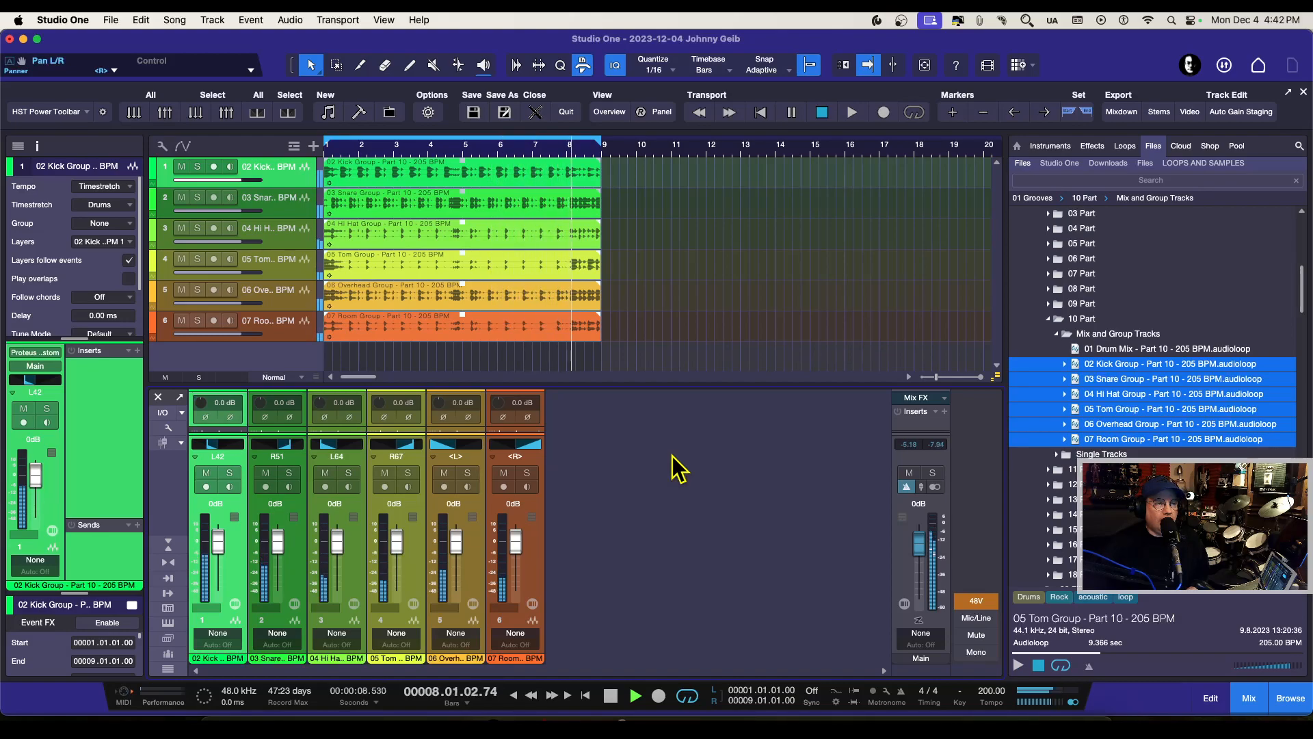
{"action": "key", "text": "space"}
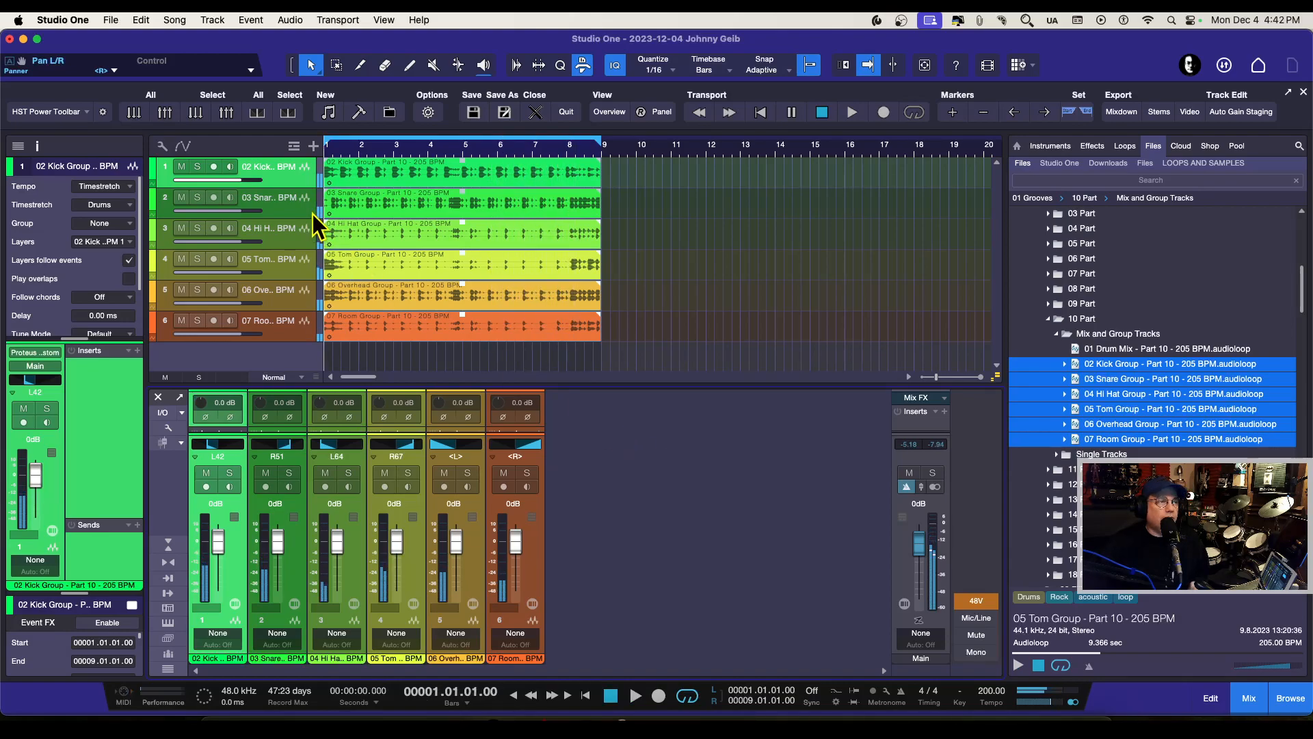
Step: Select all six drum tracks and add a bus for the selected channels
{"action": "left_click", "coordinate": [294, 334], "text": "shift"}
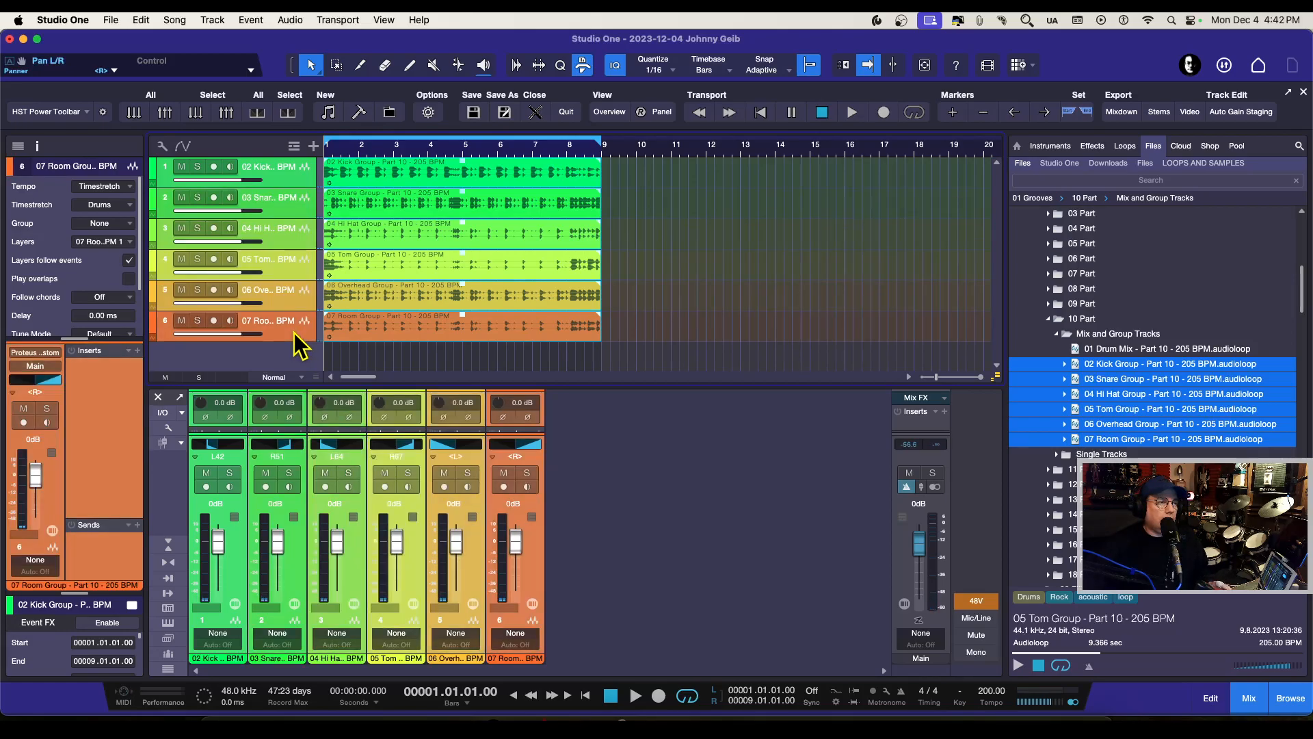
{"action": "right_click", "coordinate": [536, 565]}
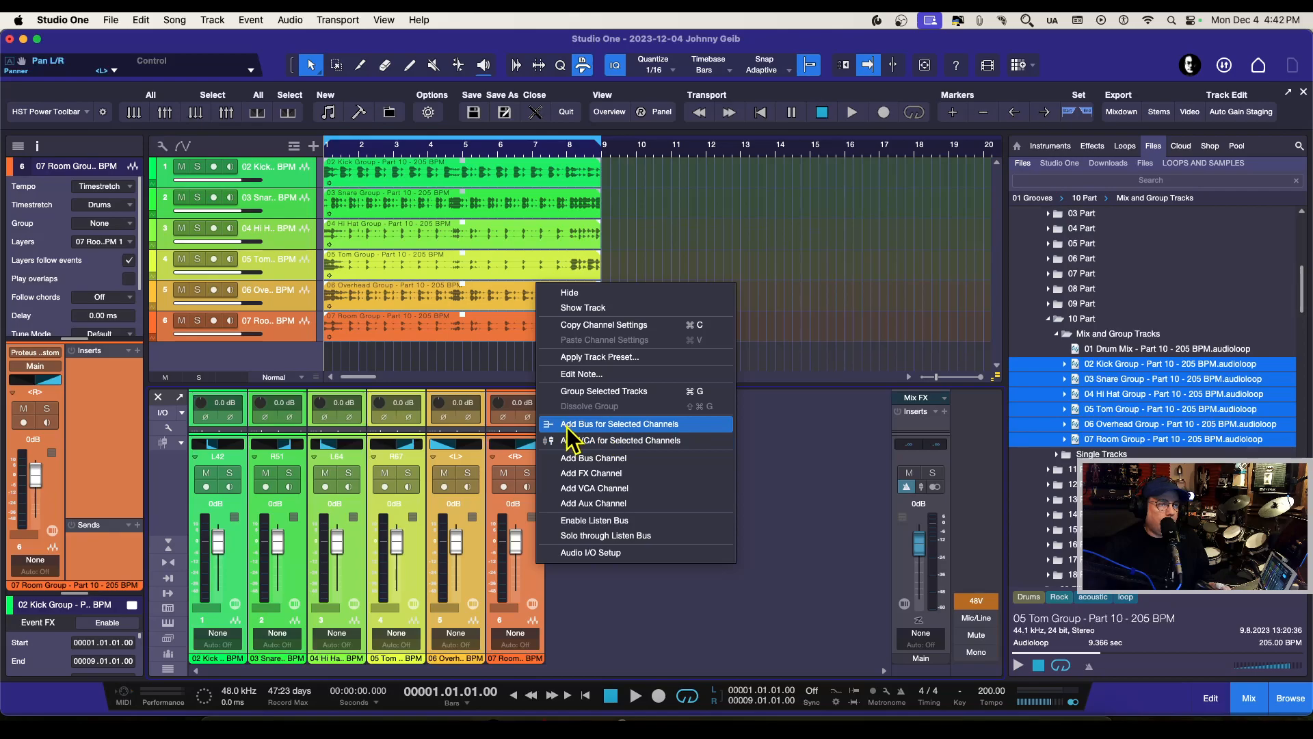
{"action": "left_click", "coordinate": [619, 424]}
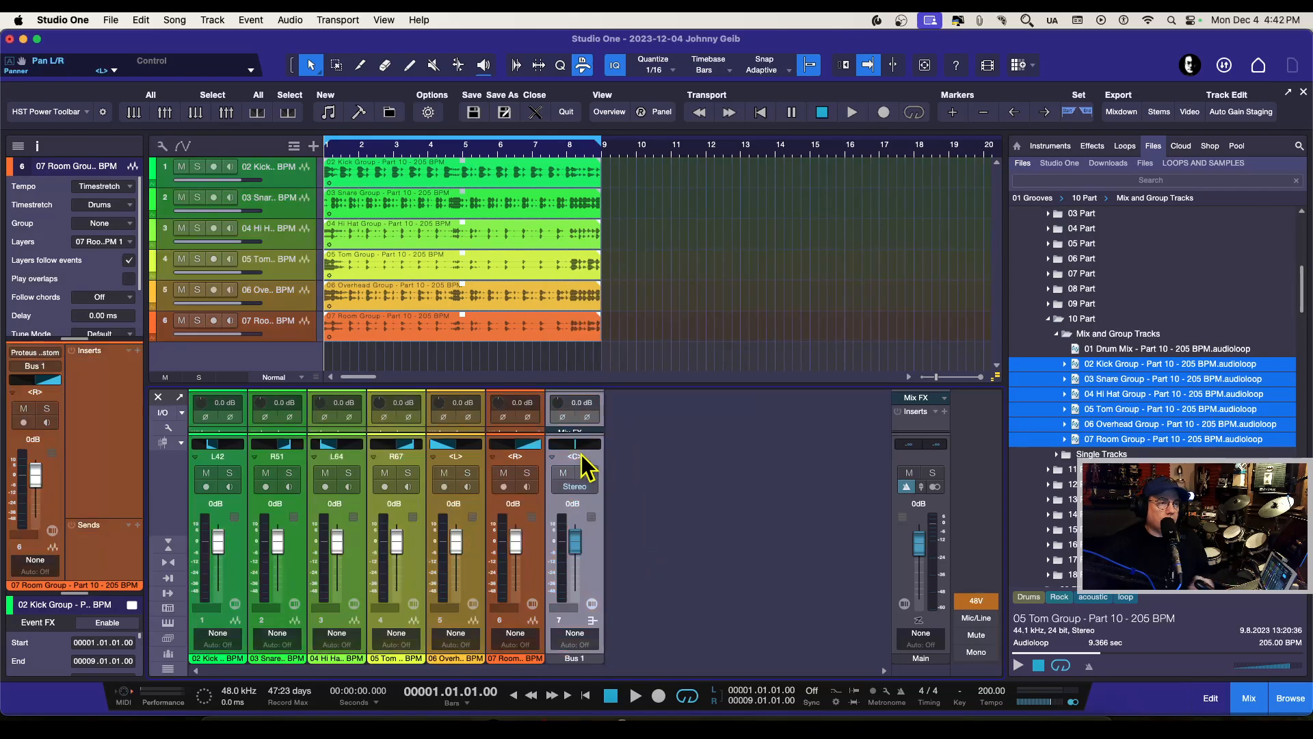
Step: During playback, expand the mixer channels and insert the Channel Strip effect on Bus 1
{"action": "key", "text": "space"}
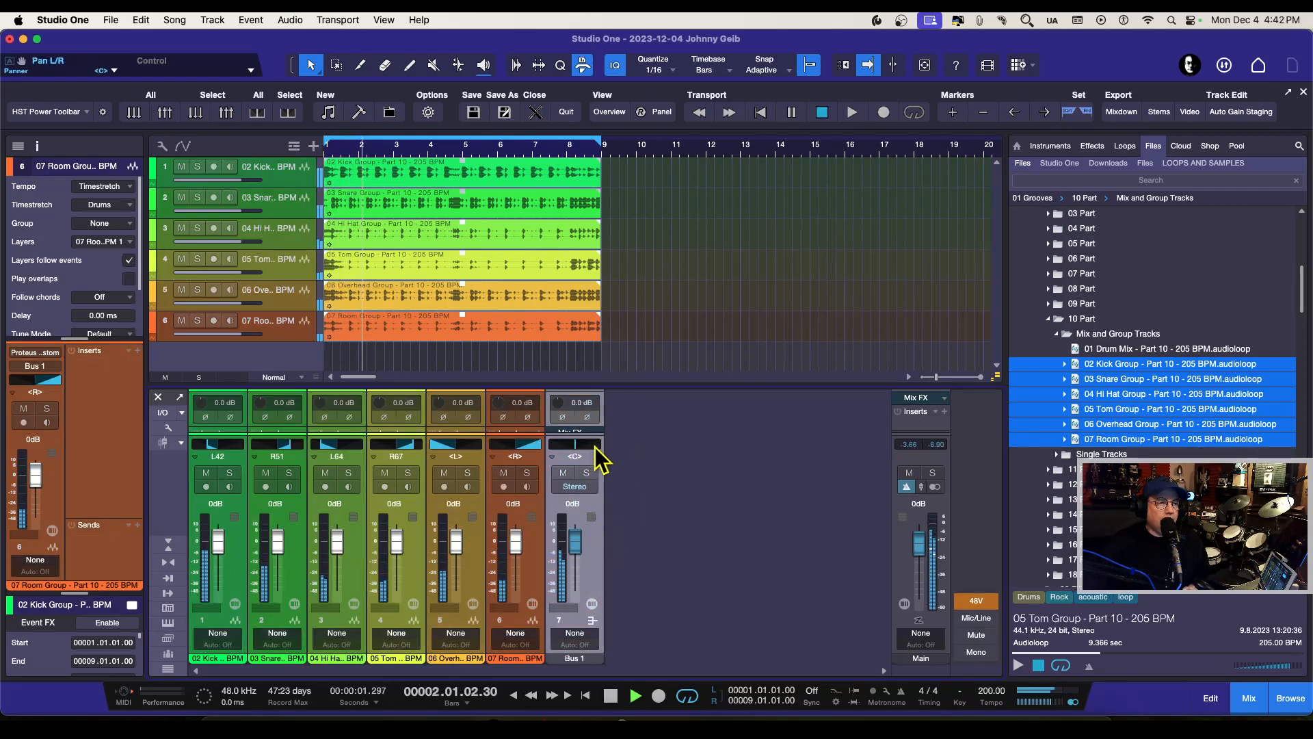
{"action": "left_click", "coordinate": [168, 544]}
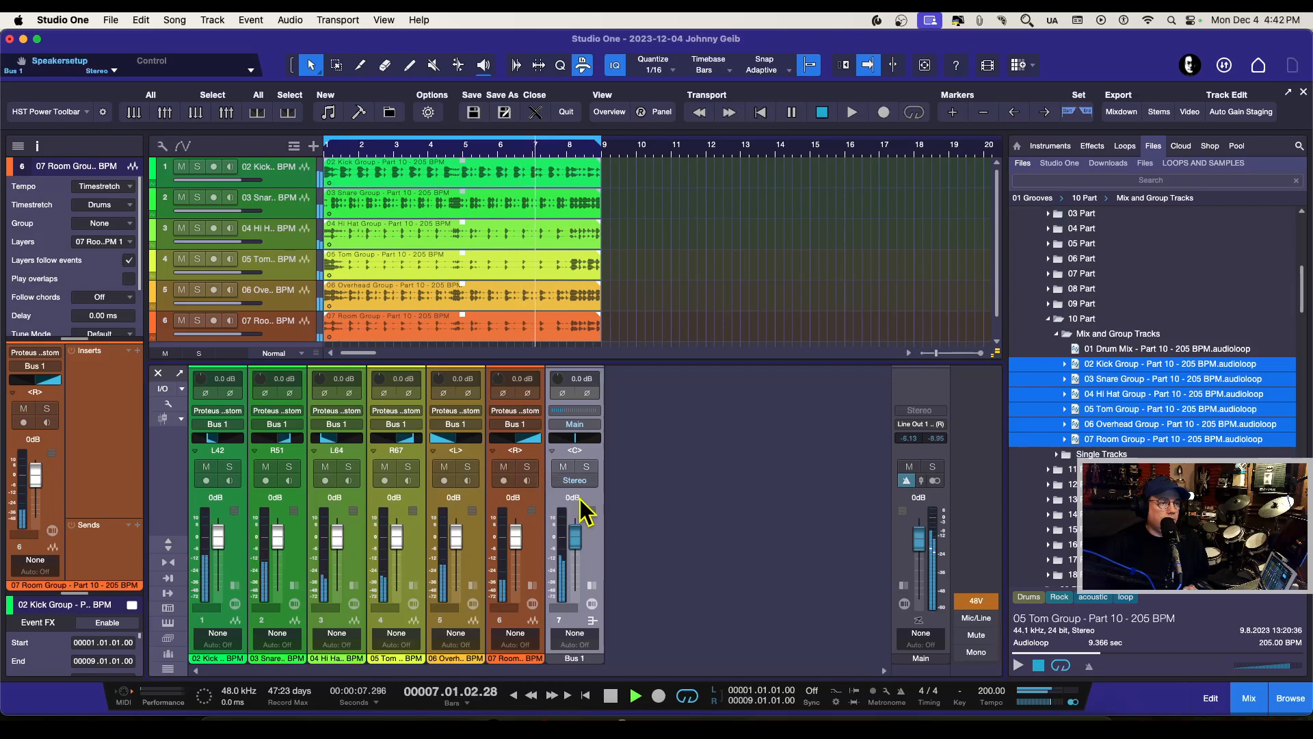
{"action": "left_click", "coordinate": [593, 586]}
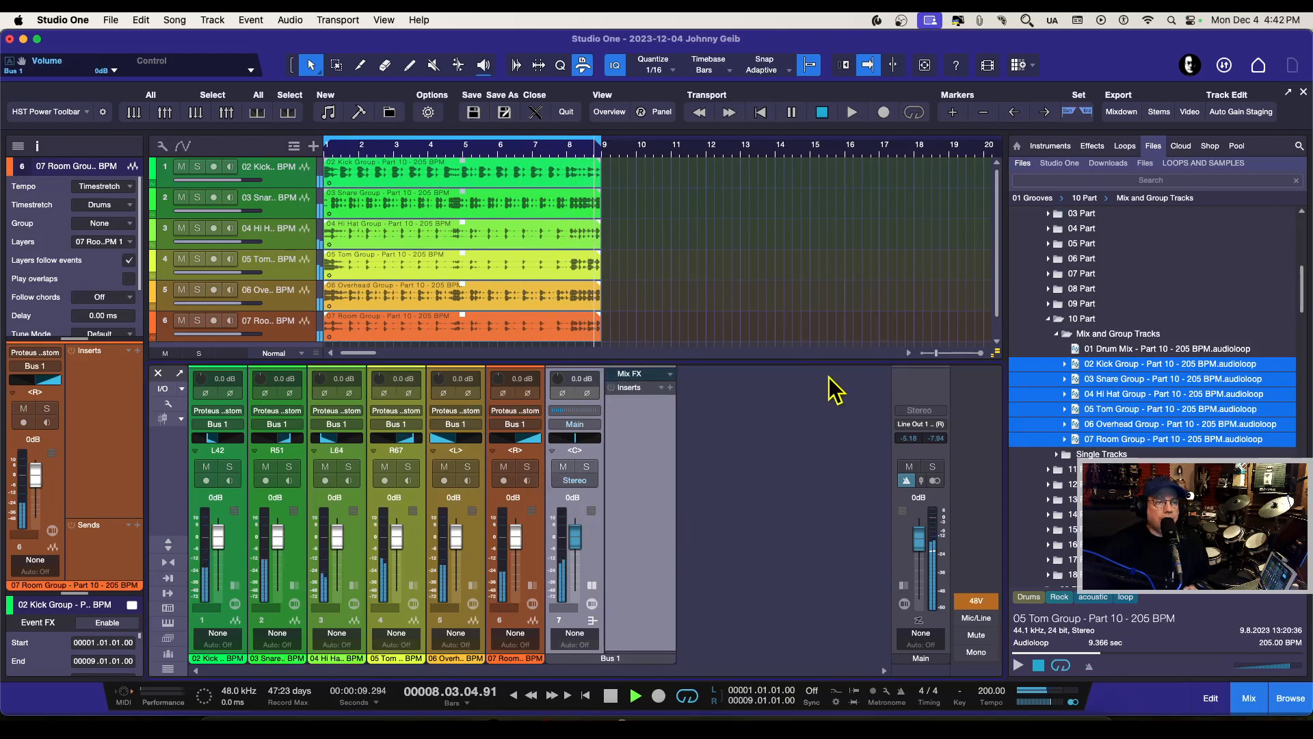
{"action": "left_click", "coordinate": [671, 388]}
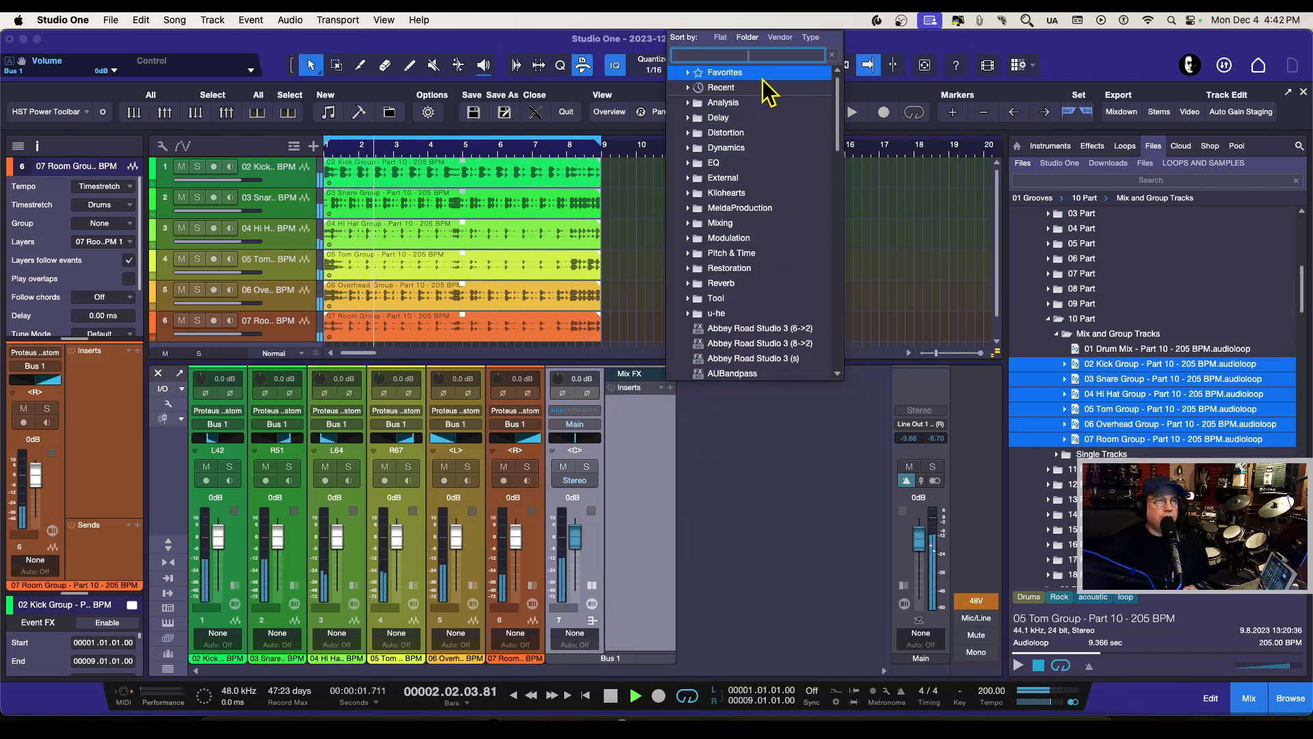
{"action": "type", "text": "chann"}
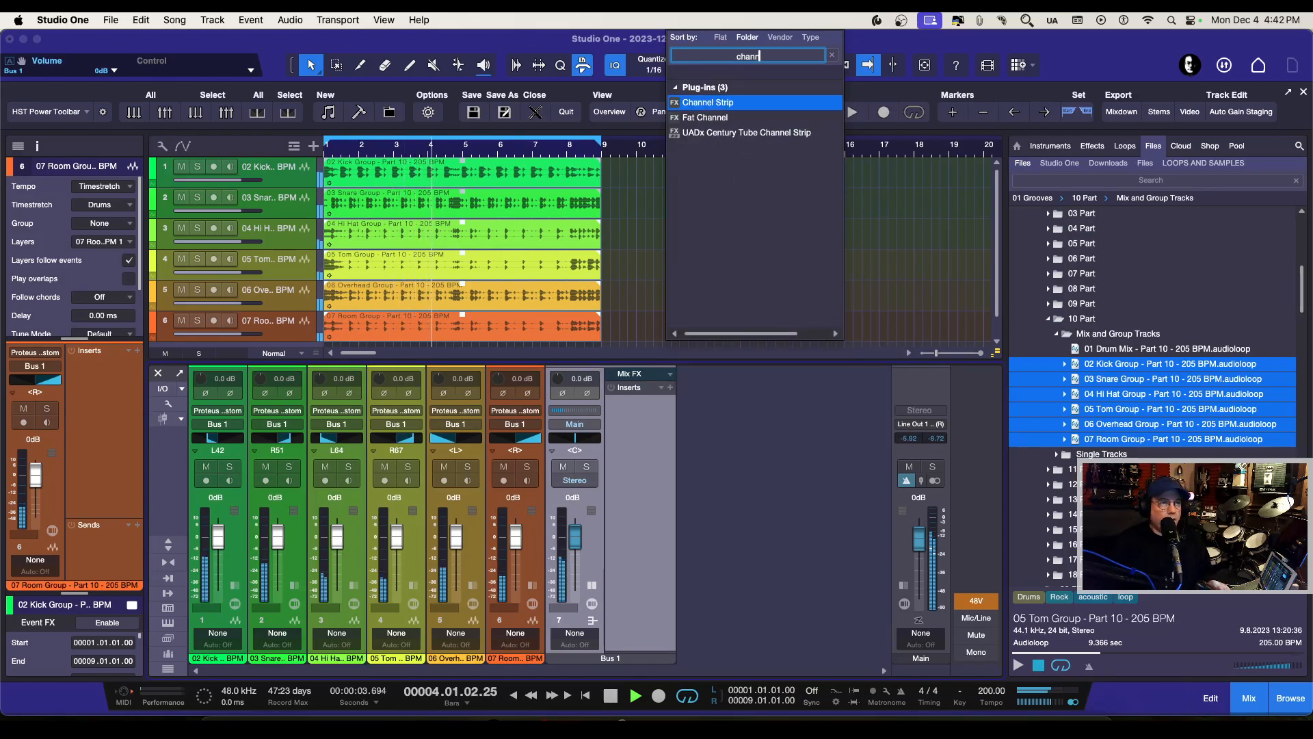
{"action": "key", "text": "Return"}
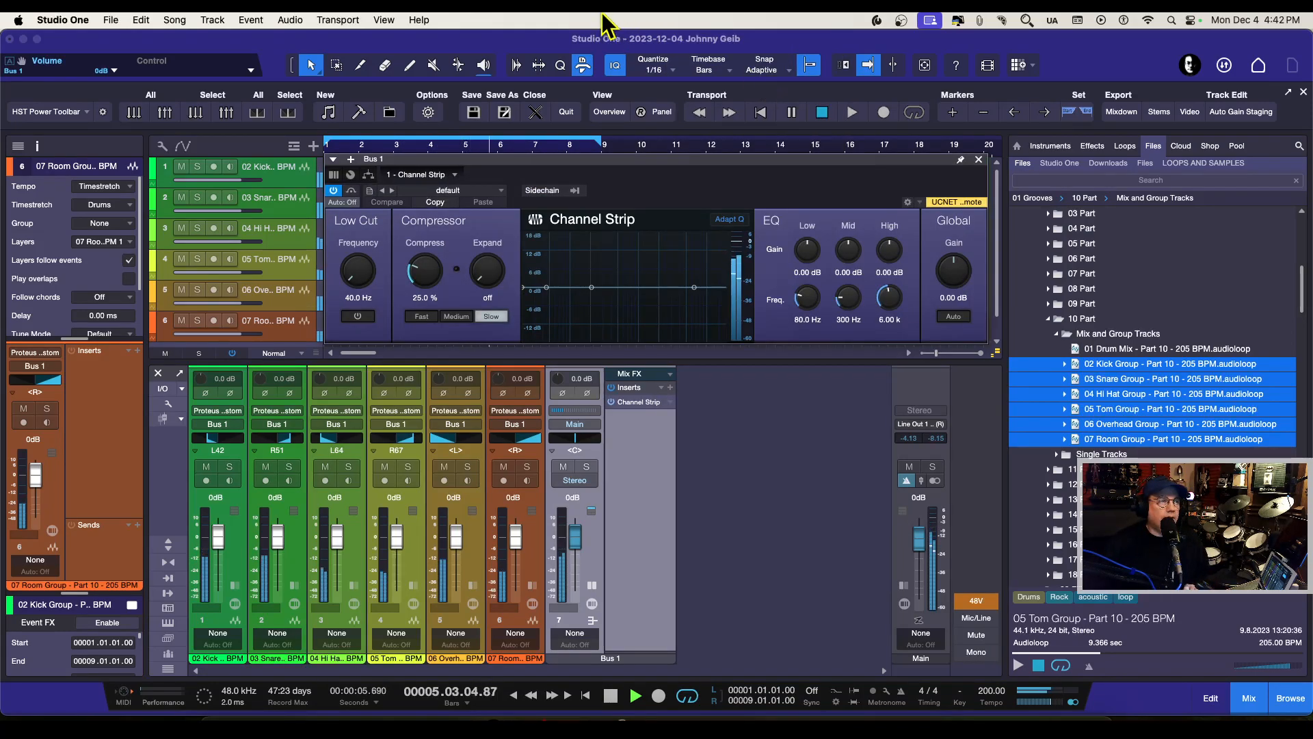
Step: Try different compressor amounts and speeds in the Channel Strip, ending with Compress at about 56.5 % and Medium speed
{"action": "left_click_drag", "start_coordinate": [430, 277], "coordinate": [424, 199]}
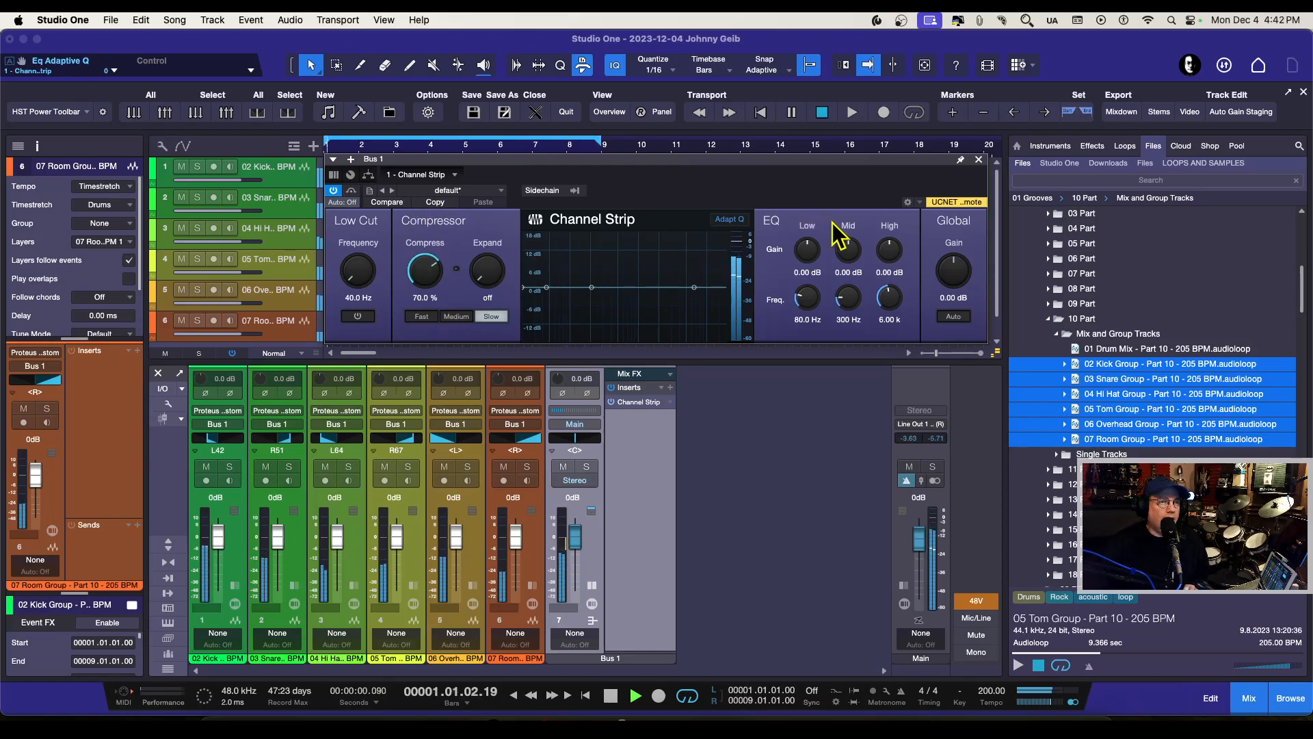
{"action": "left_click_drag", "start_coordinate": [426, 263], "coordinate": [423, 335]}
{"action": "left_click", "coordinate": [421, 316]}
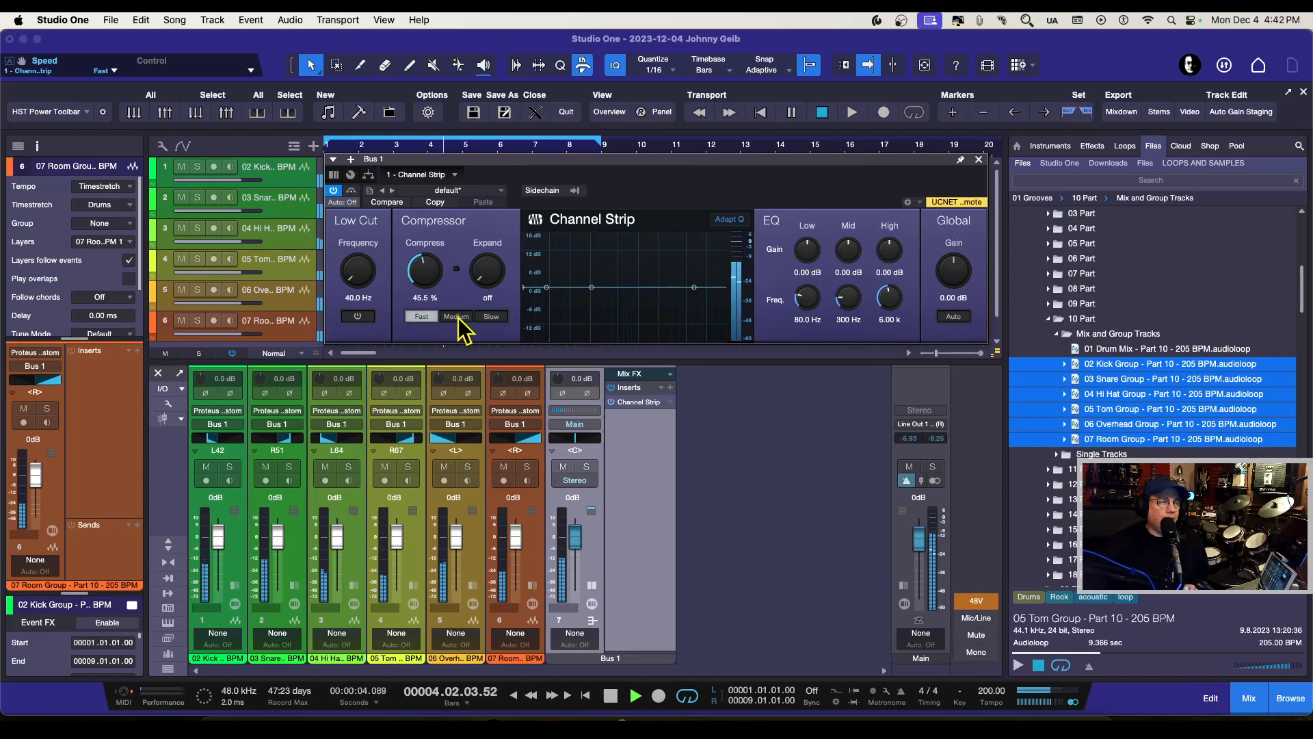
{"action": "left_click_drag", "start_coordinate": [427, 277], "coordinate": [412, 222]}
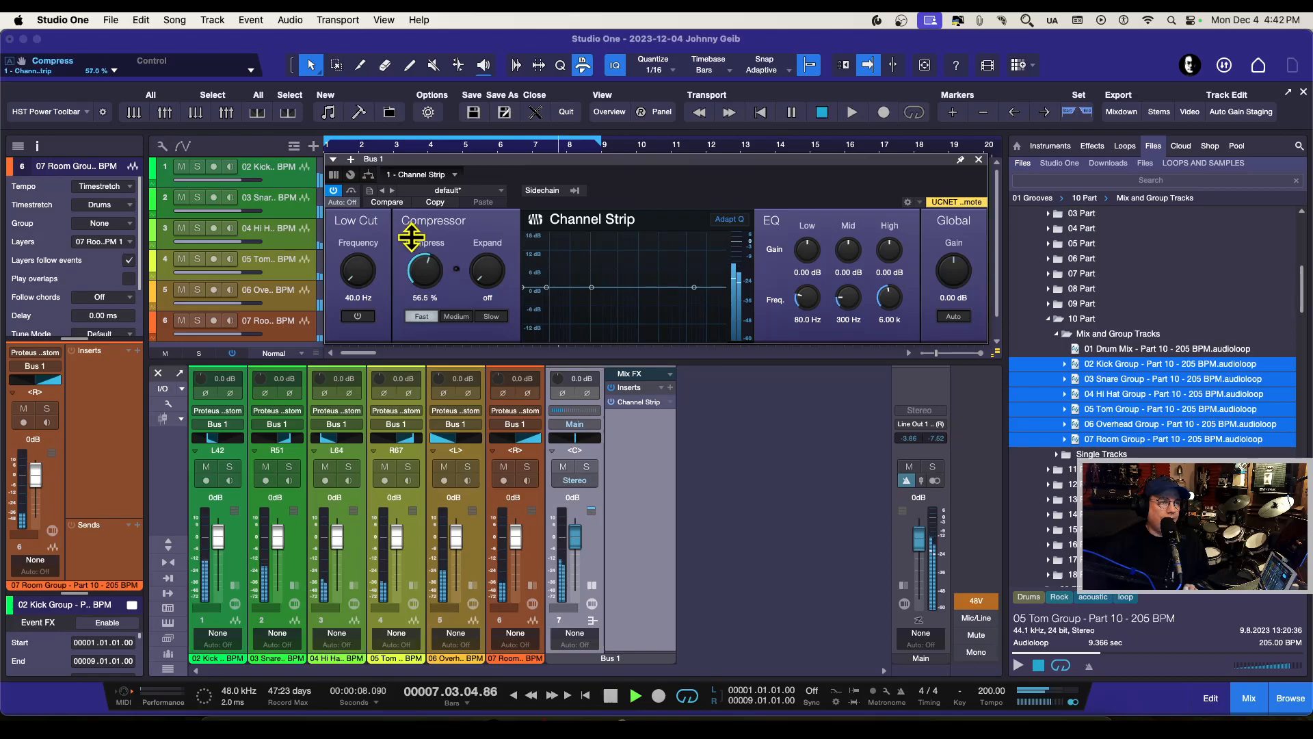
{"action": "left_click", "coordinate": [456, 316]}
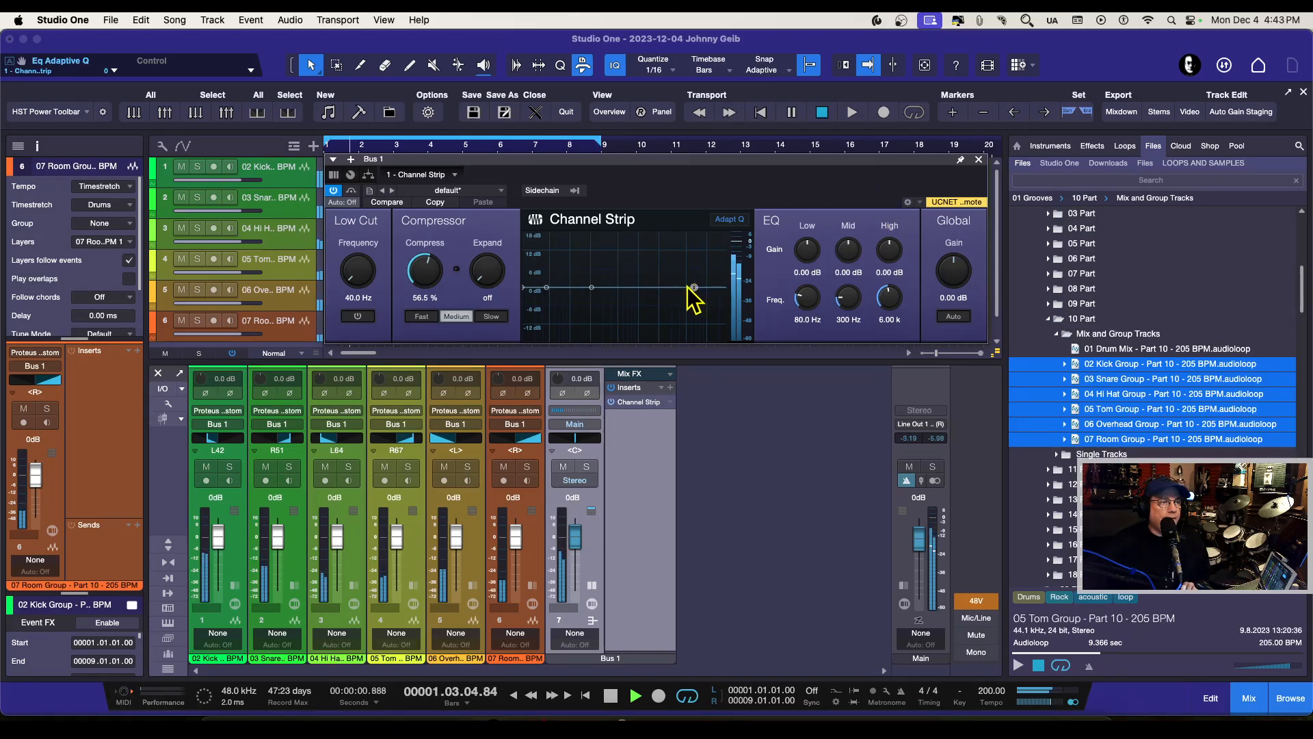
Step: Reduce Compress to about 43 %, enable the low cut and raise its frequency to about 54.6 Hz
{"action": "scroll", "coordinate": [426, 275], "scroll_direction": "down", "scroll_amount": 5}
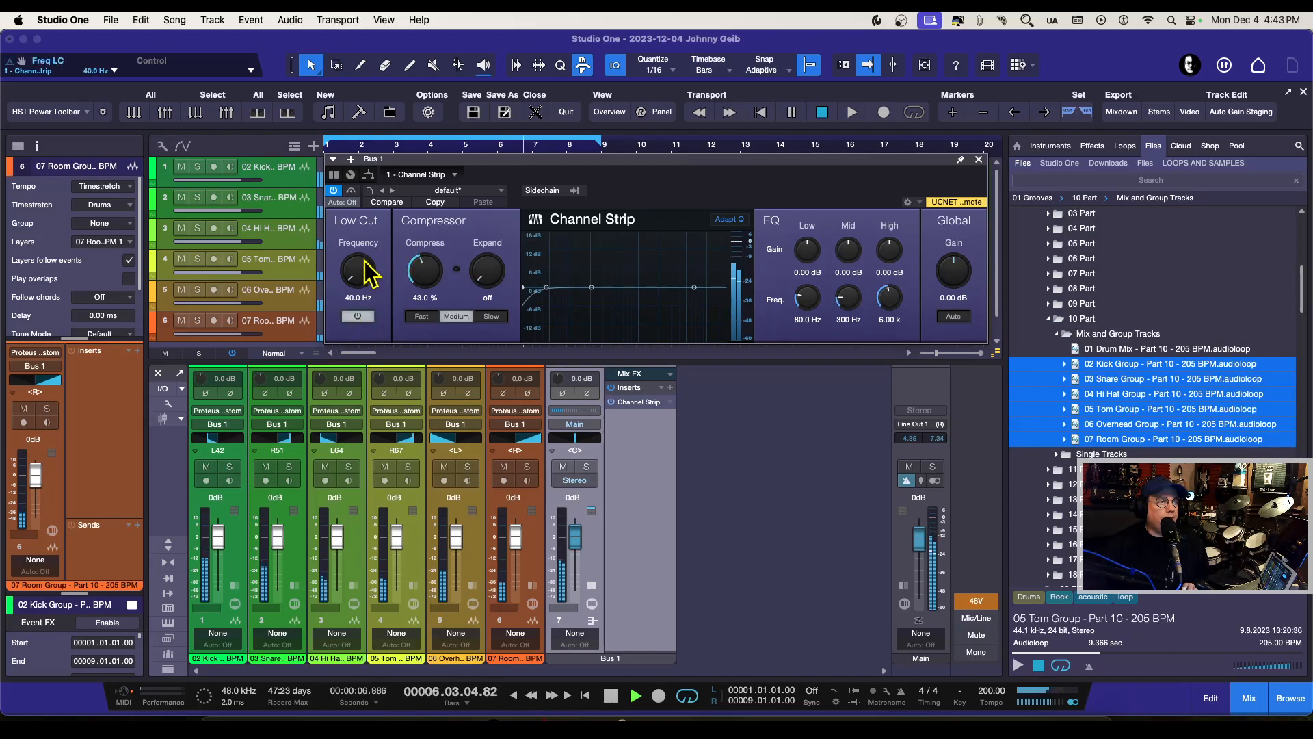
{"action": "left_click_drag", "start_coordinate": [358, 270], "coordinate": [349, 236]}
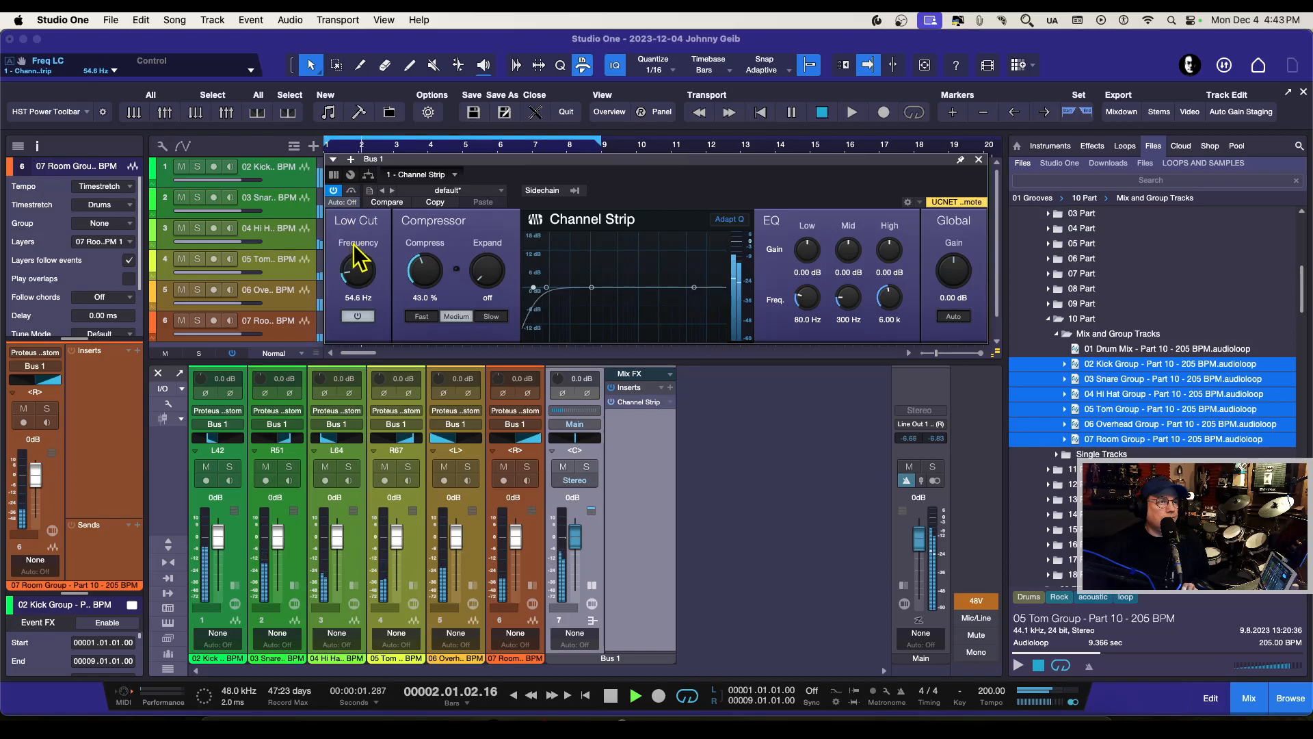
Step: Boost the Channel Strip's high EQ to 4.20 dB at 6.38 kHz, then close the effect window and stop playback
{"action": "left_click_drag", "start_coordinate": [694, 287], "coordinate": [693, 276]}
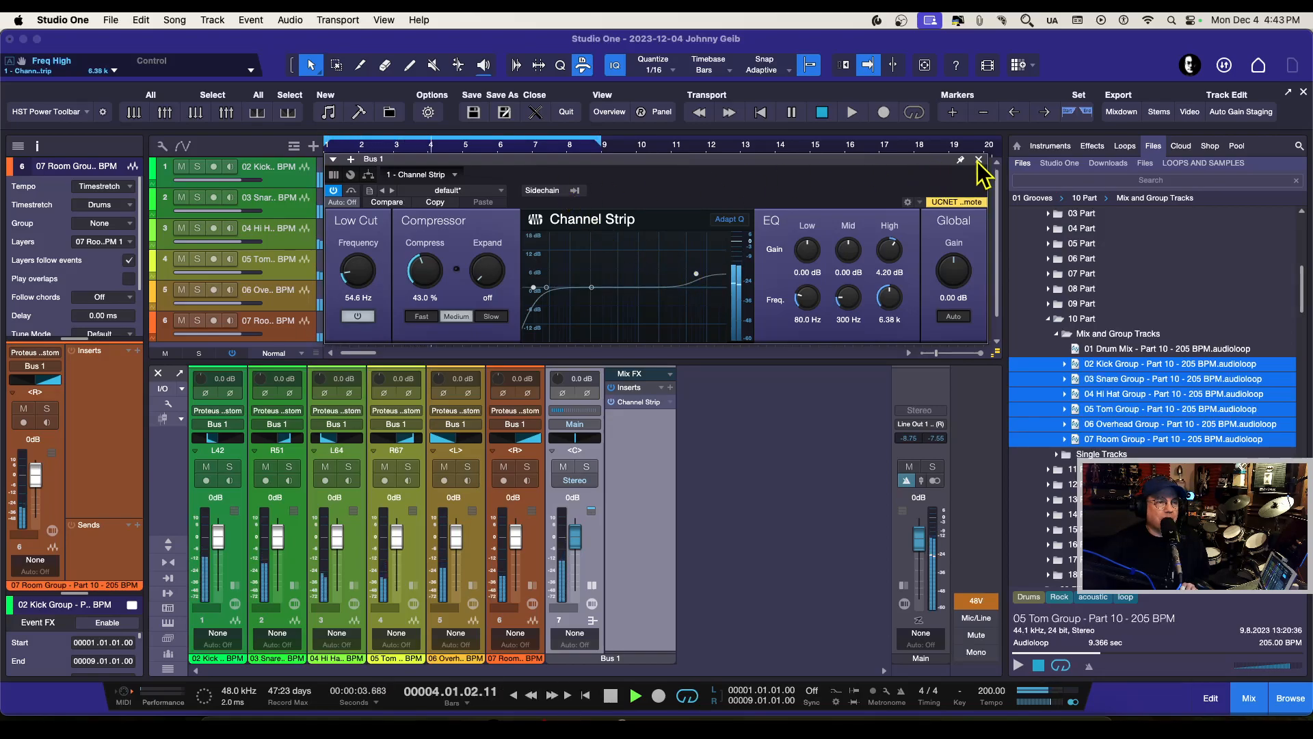
{"action": "left_click", "coordinate": [979, 160]}
{"action": "left_click", "coordinate": [611, 695]}
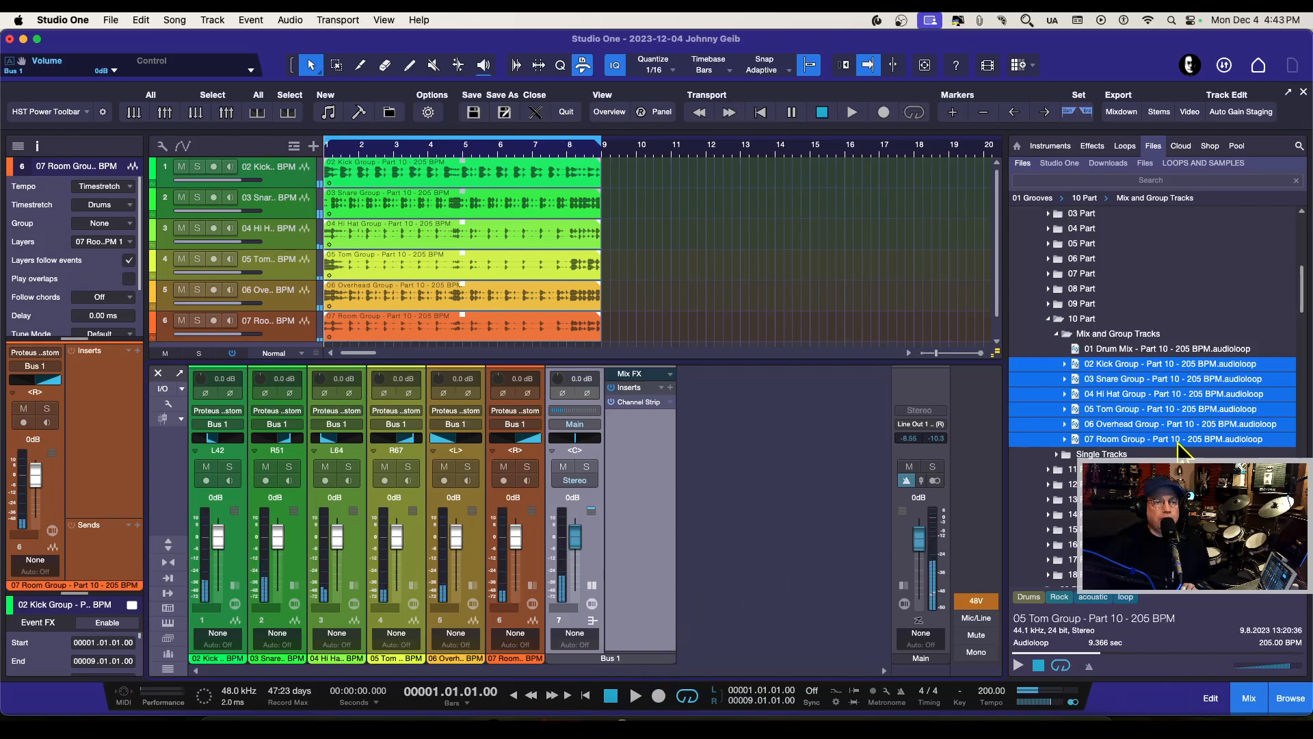
Step: Open the Mix and Group Tracks of groove 12 Part and preview its 01 Drum Mix loop
{"action": "left_click", "coordinate": [1047, 319]}
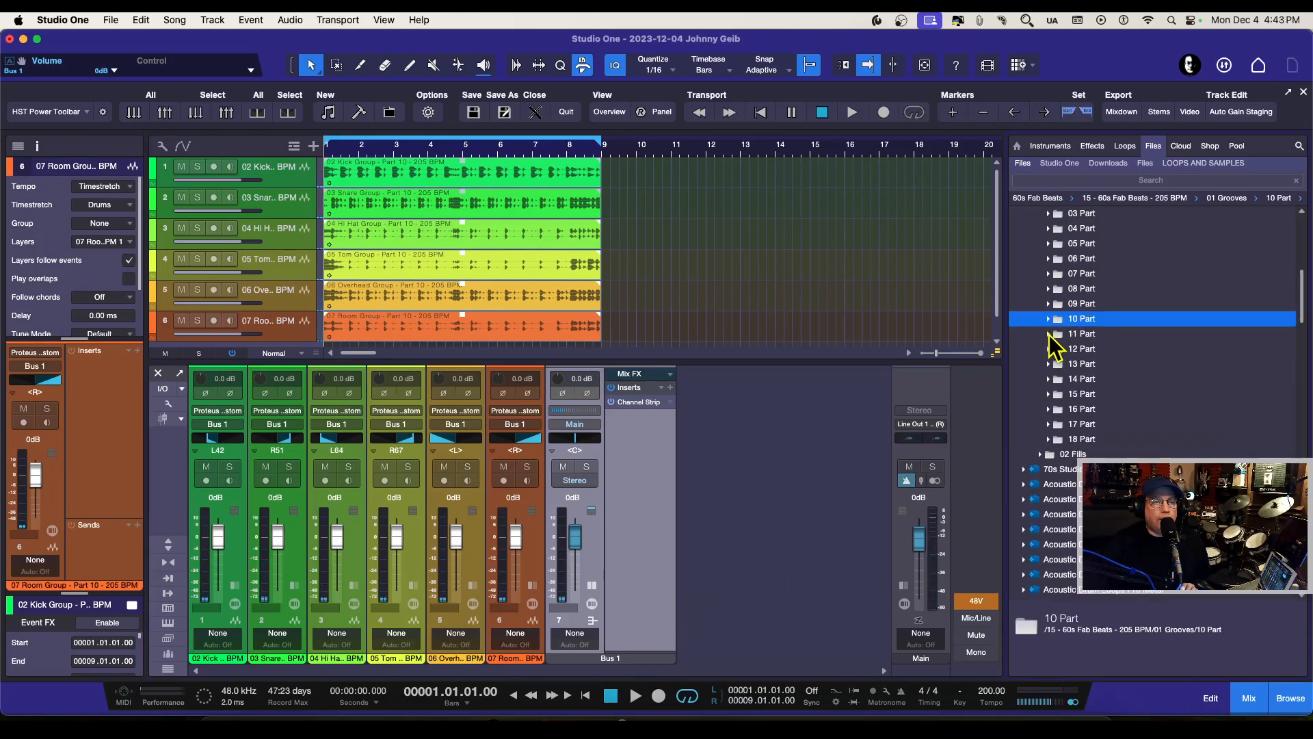
{"action": "left_click", "coordinate": [1048, 348]}
{"action": "left_click", "coordinate": [1057, 364]}
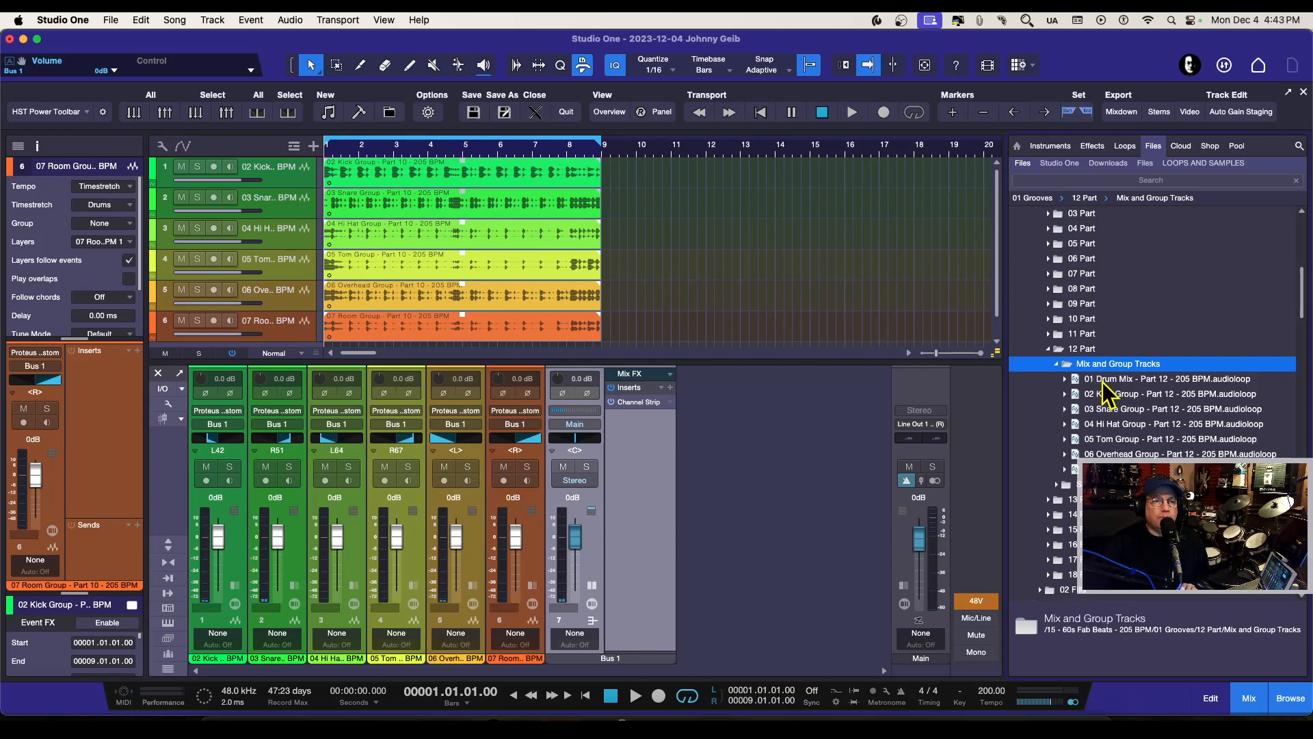
{"action": "left_click", "coordinate": [1108, 394]}
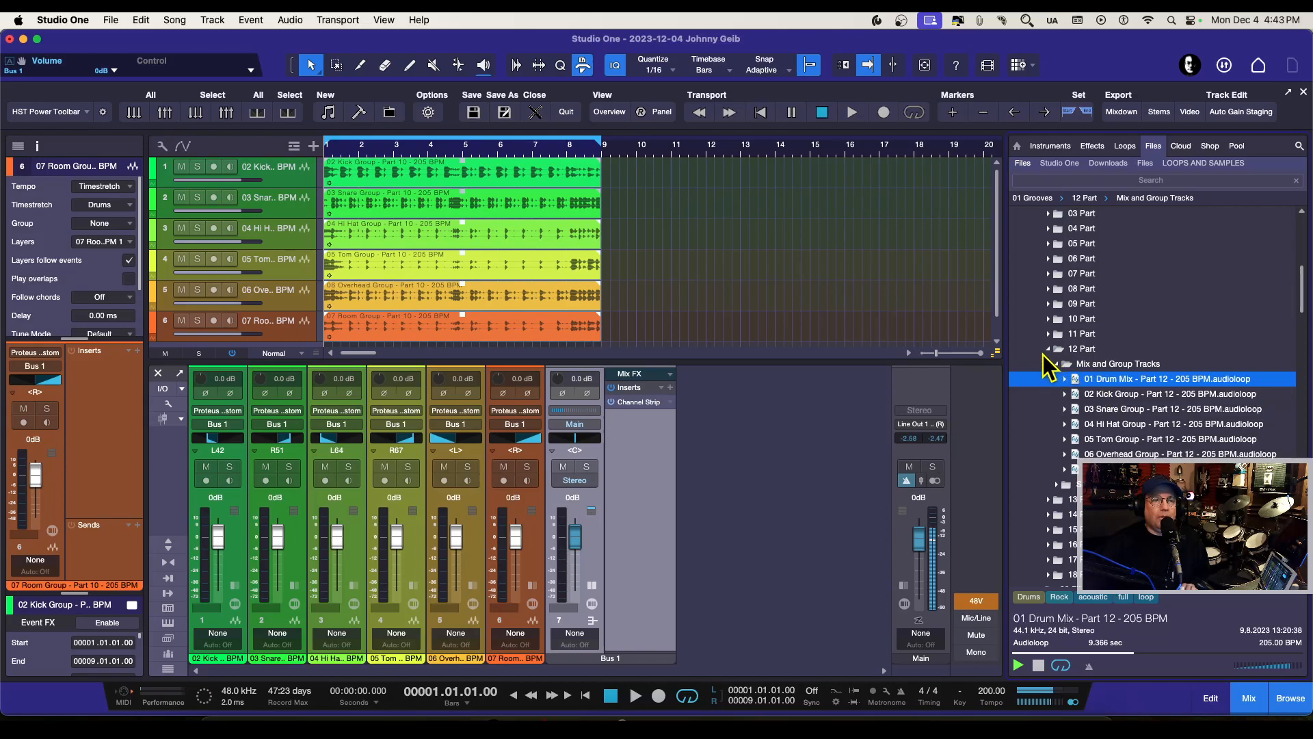
{"action": "left_click", "coordinate": [1038, 666]}
Step: Place the six Part 12 group loops, 02 Kick to 07 Room, on the drum tracks at bar 9 and play from bar 6 beat 3
{"action": "left_click", "coordinate": [1101, 393]}
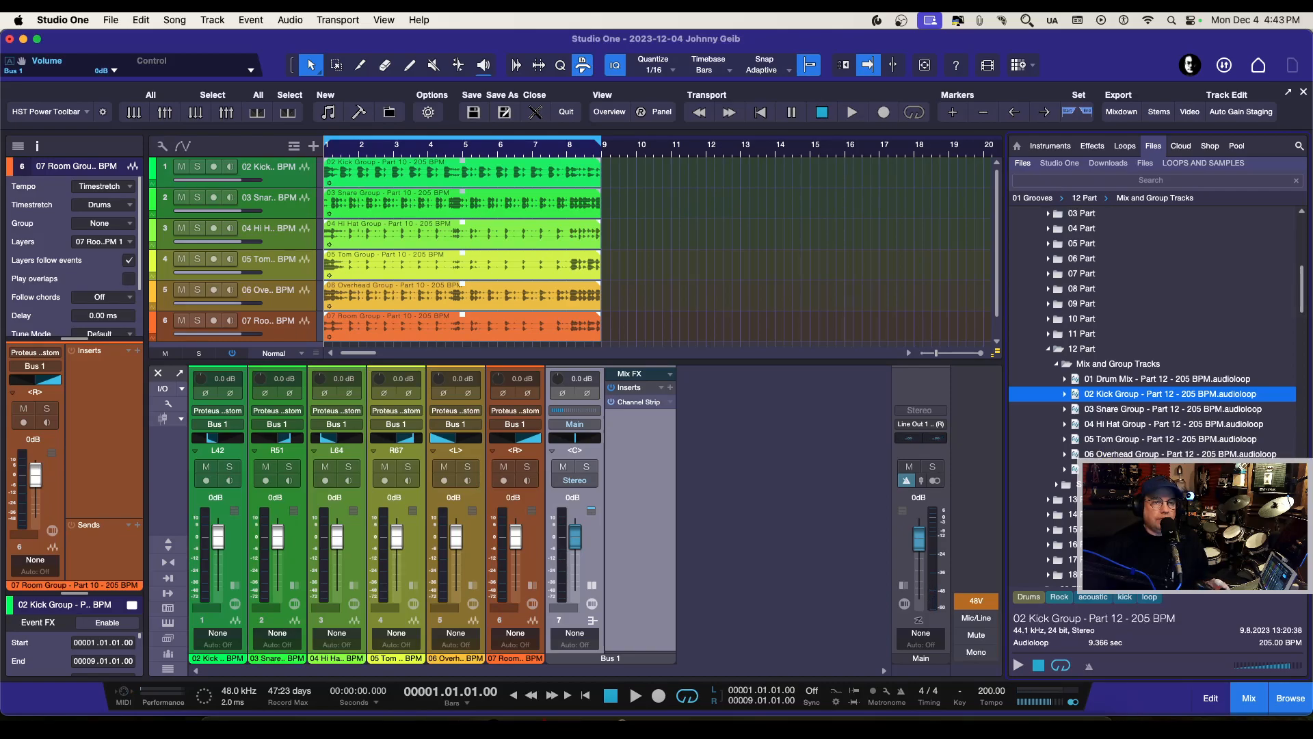
{"action": "left_click", "coordinate": [1121, 469], "text": "shift"}
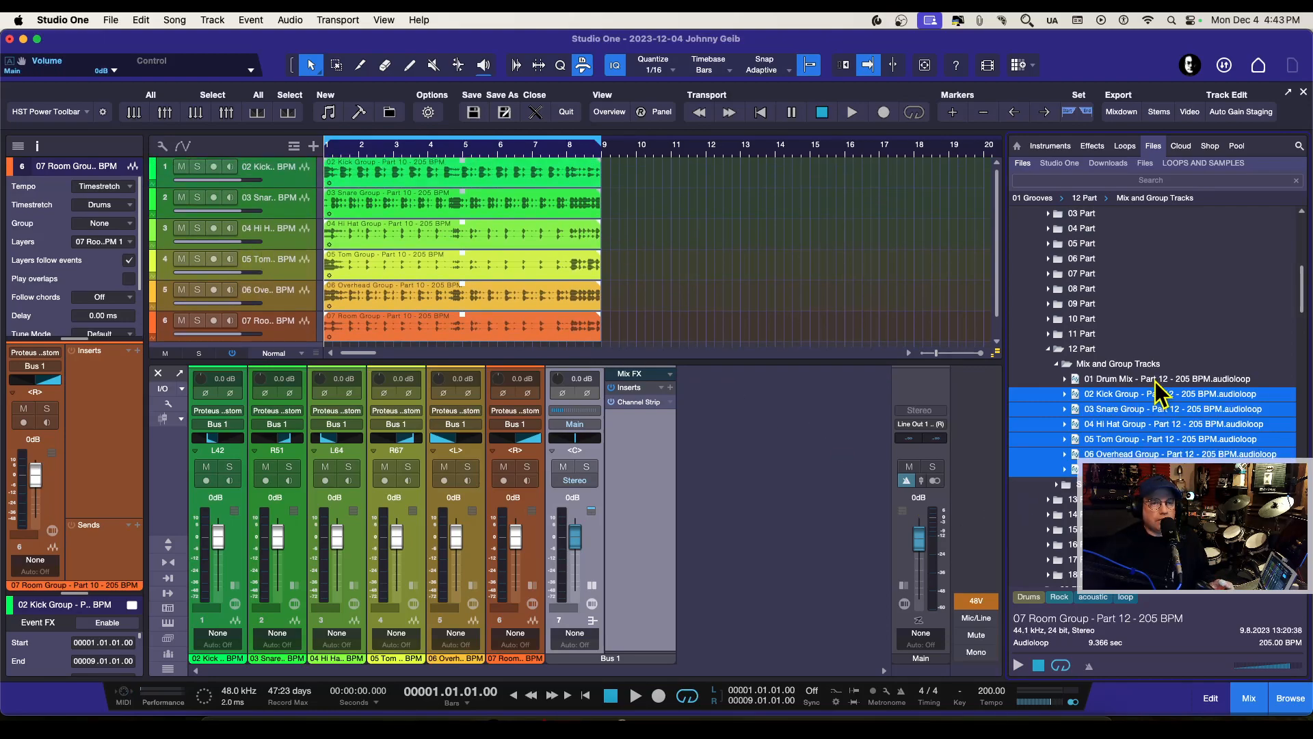
{"action": "left_click_drag", "start_coordinate": [1075, 444], "coordinate": [892, 176]}
{"action": "left_click", "coordinate": [515, 152]}
{"action": "key", "text": "space"}
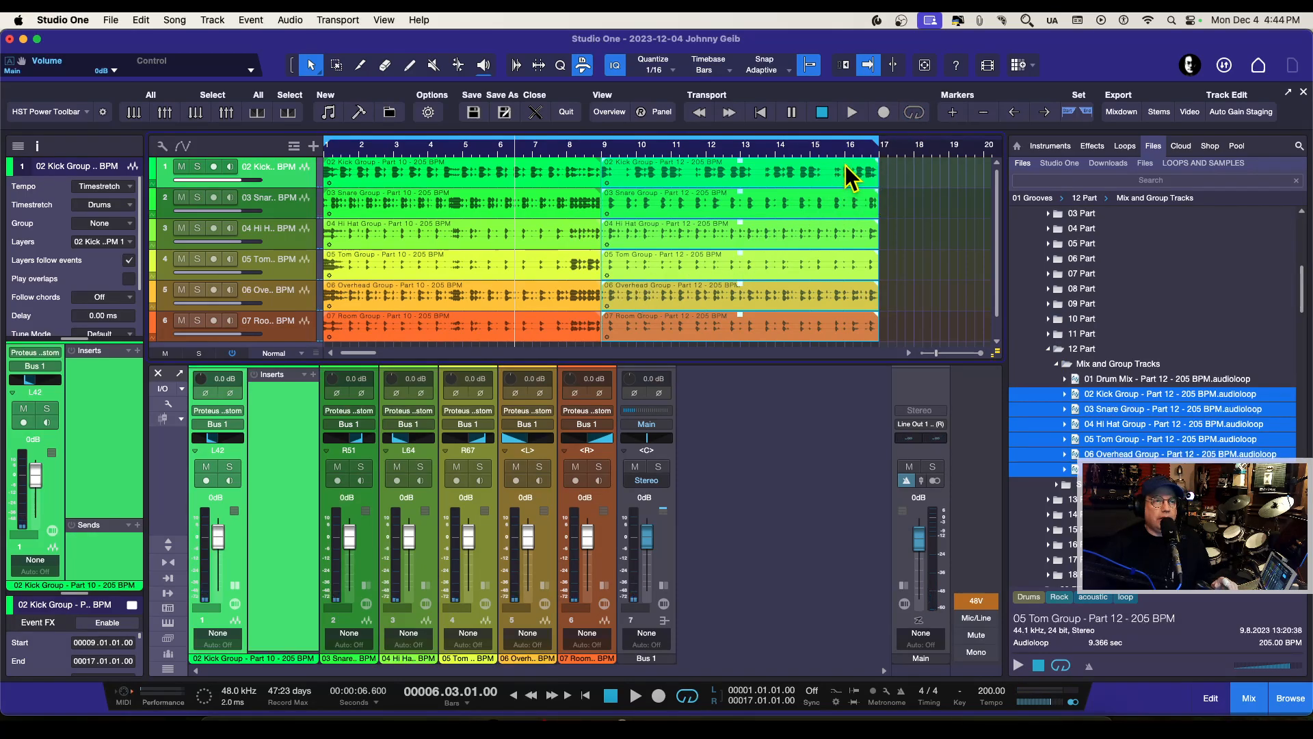
Step: Collapse 12 Part, open the Mix and Group Tracks of 08 Part in 02 Fills and preview its 01 Drum Mix loop
{"action": "scroll", "coordinate": [1071, 434], "scroll_direction": "down", "scroll_amount": 3}
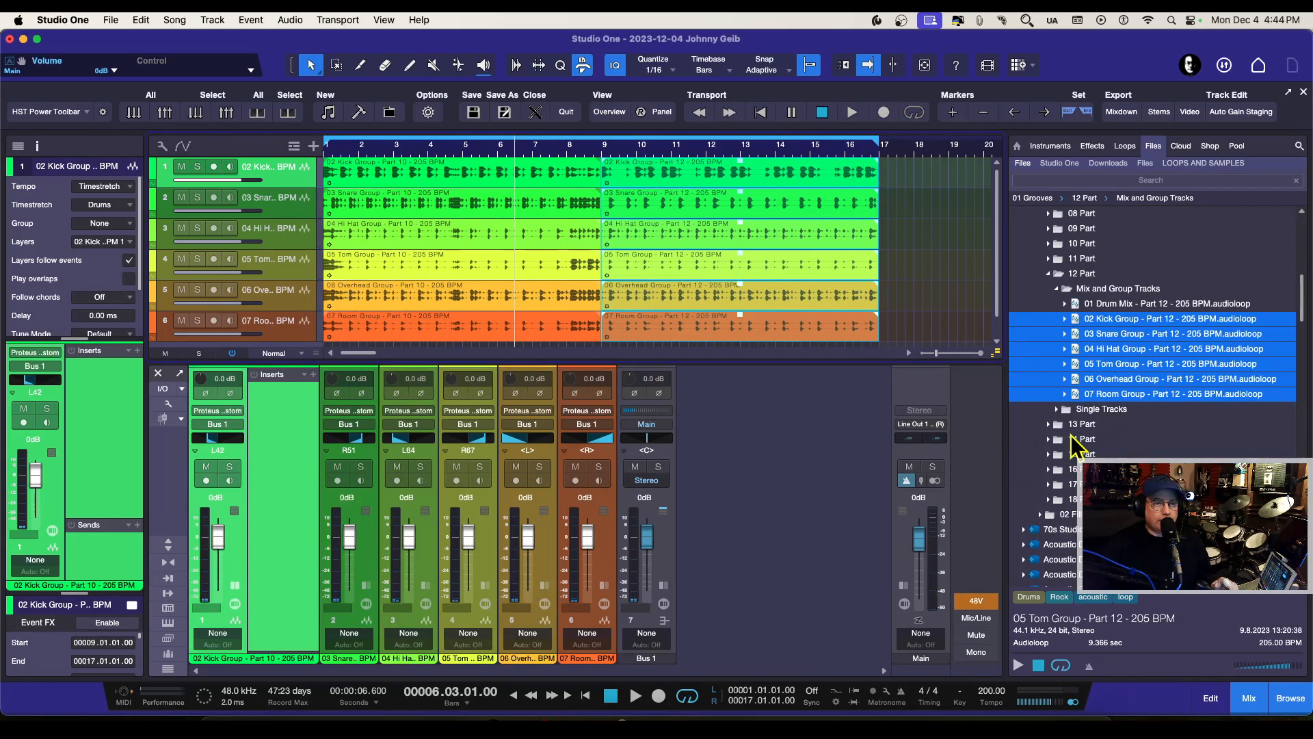
{"action": "left_click", "coordinate": [1048, 259]}
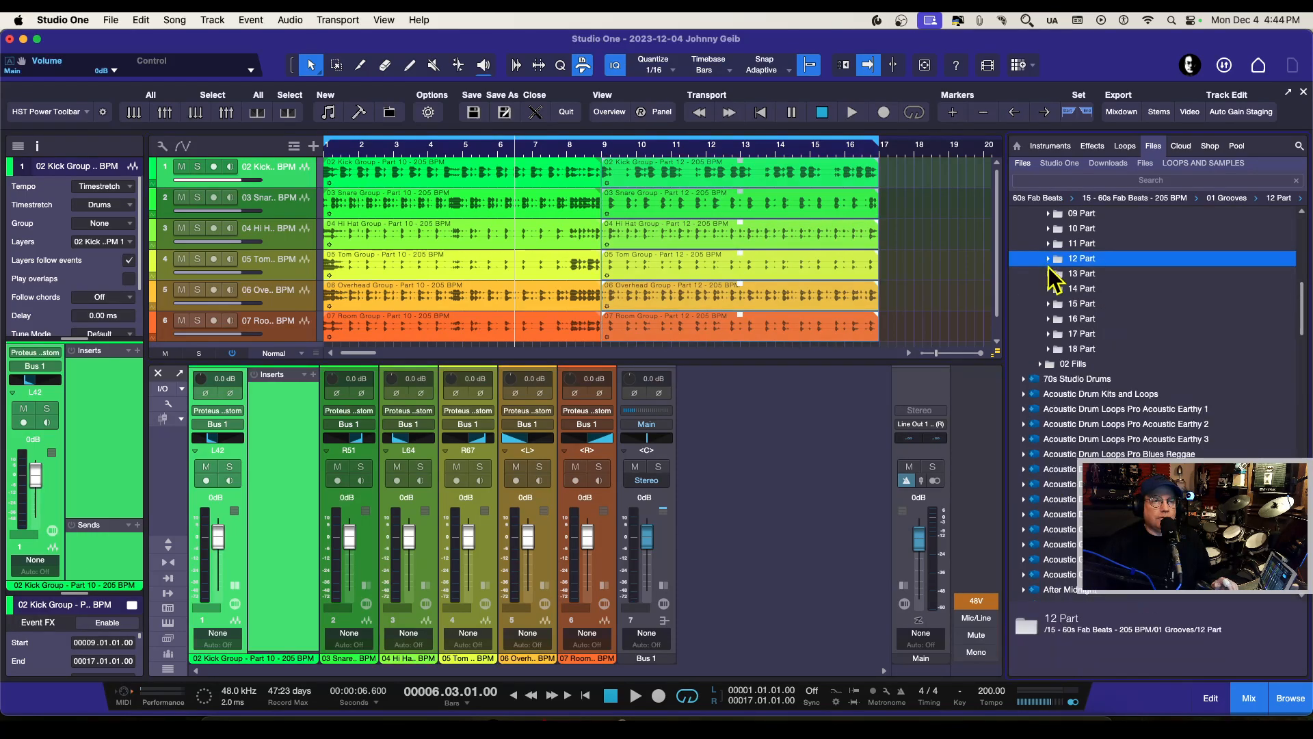
{"action": "left_click", "coordinate": [1039, 367]}
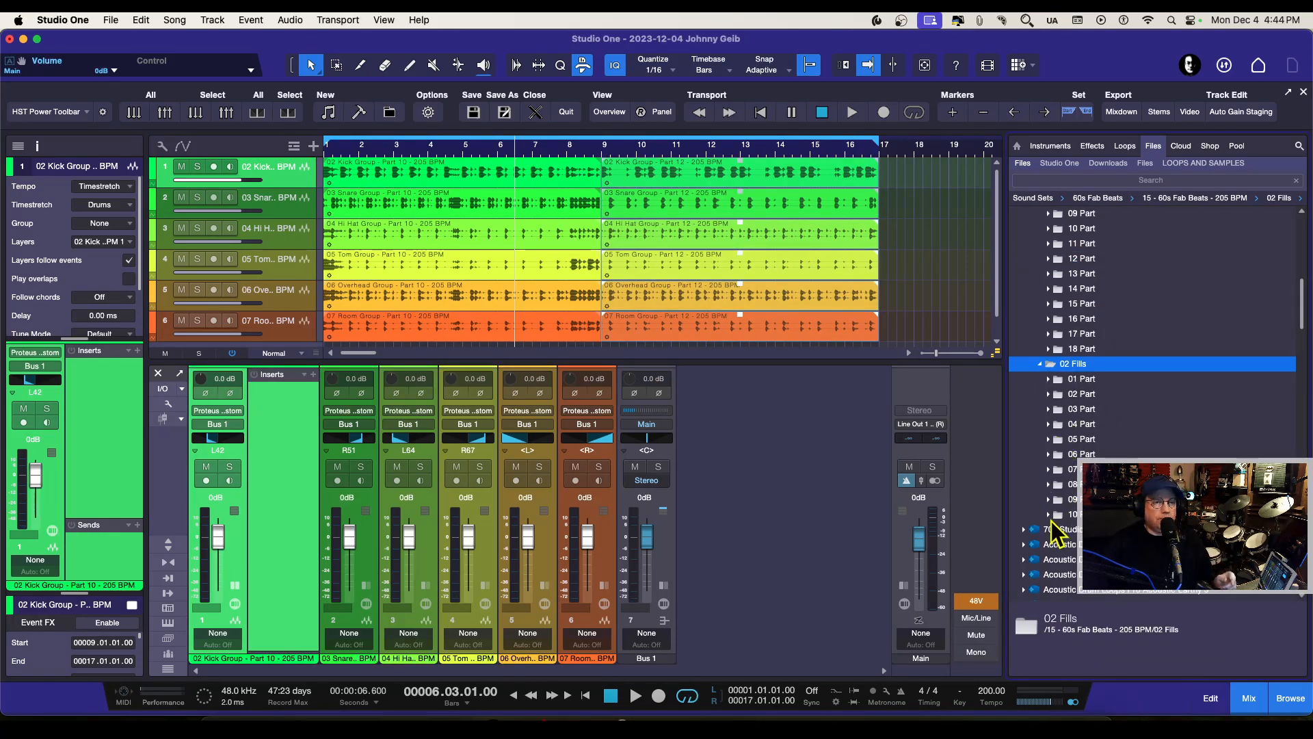
{"action": "left_click", "coordinate": [1048, 483]}
{"action": "scroll", "coordinate": [1049, 484], "scroll_direction": "down", "scroll_amount": 2}
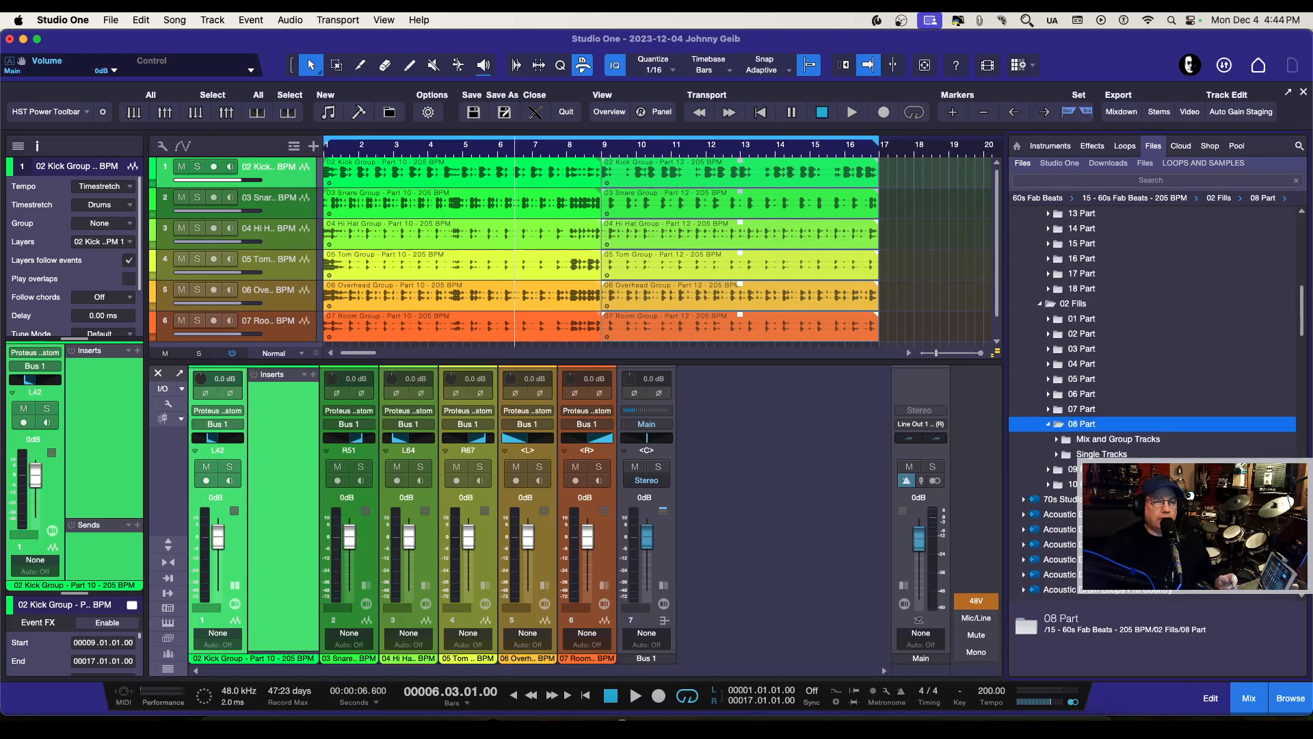
{"action": "left_click", "coordinate": [1057, 439]}
{"action": "left_click", "coordinate": [1118, 454]}
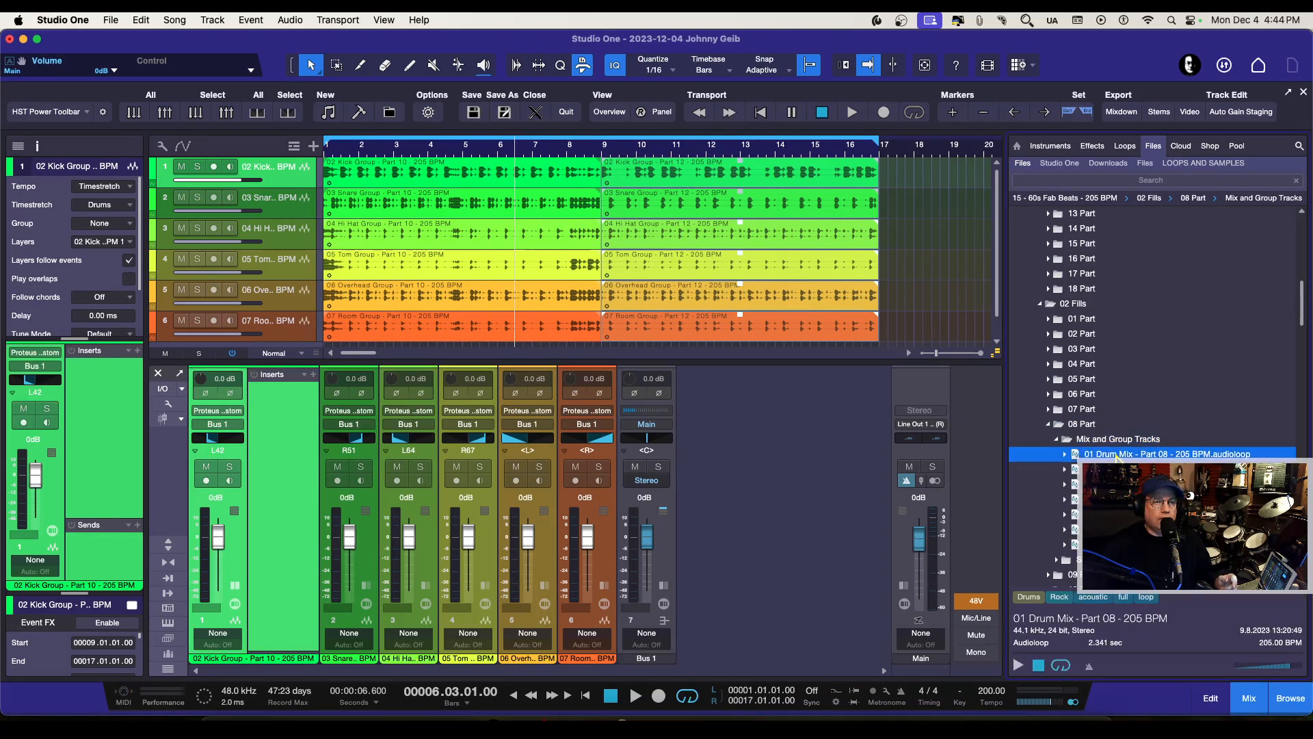
{"action": "left_click", "coordinate": [1017, 664]}
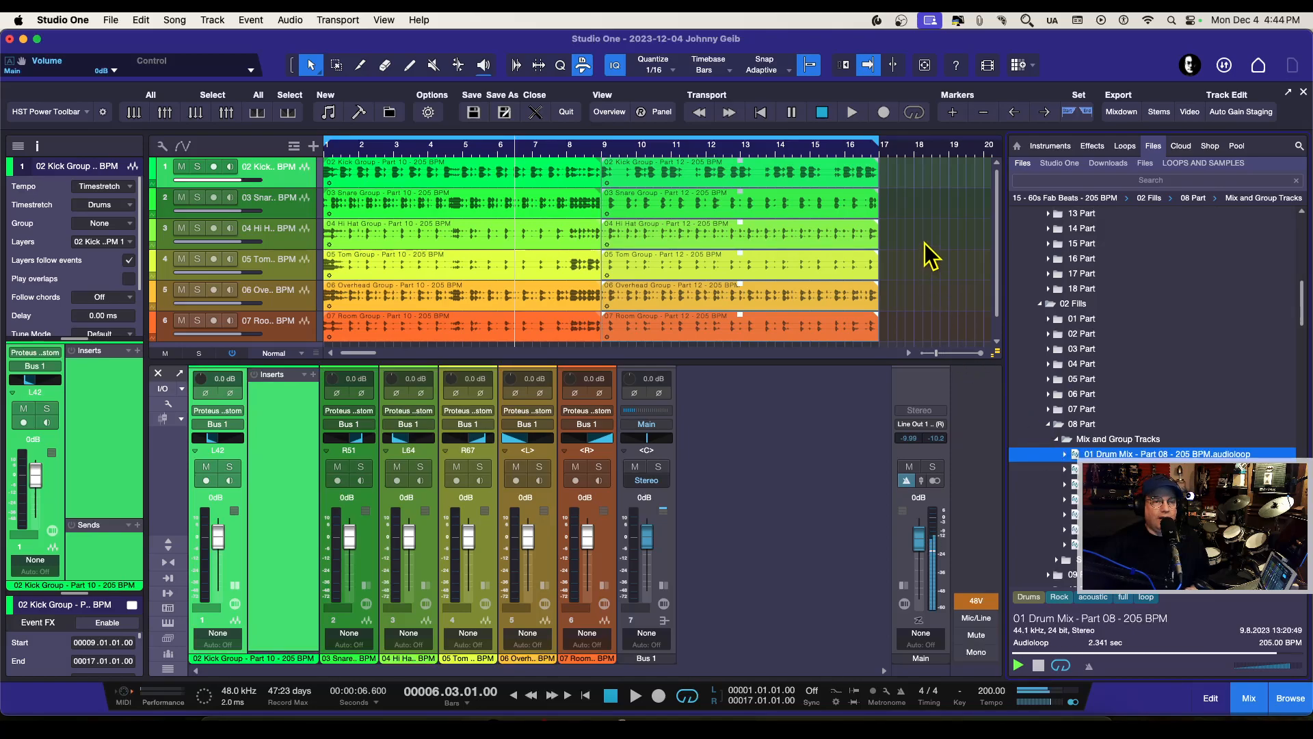
{"action": "left_click", "coordinate": [1039, 667]}
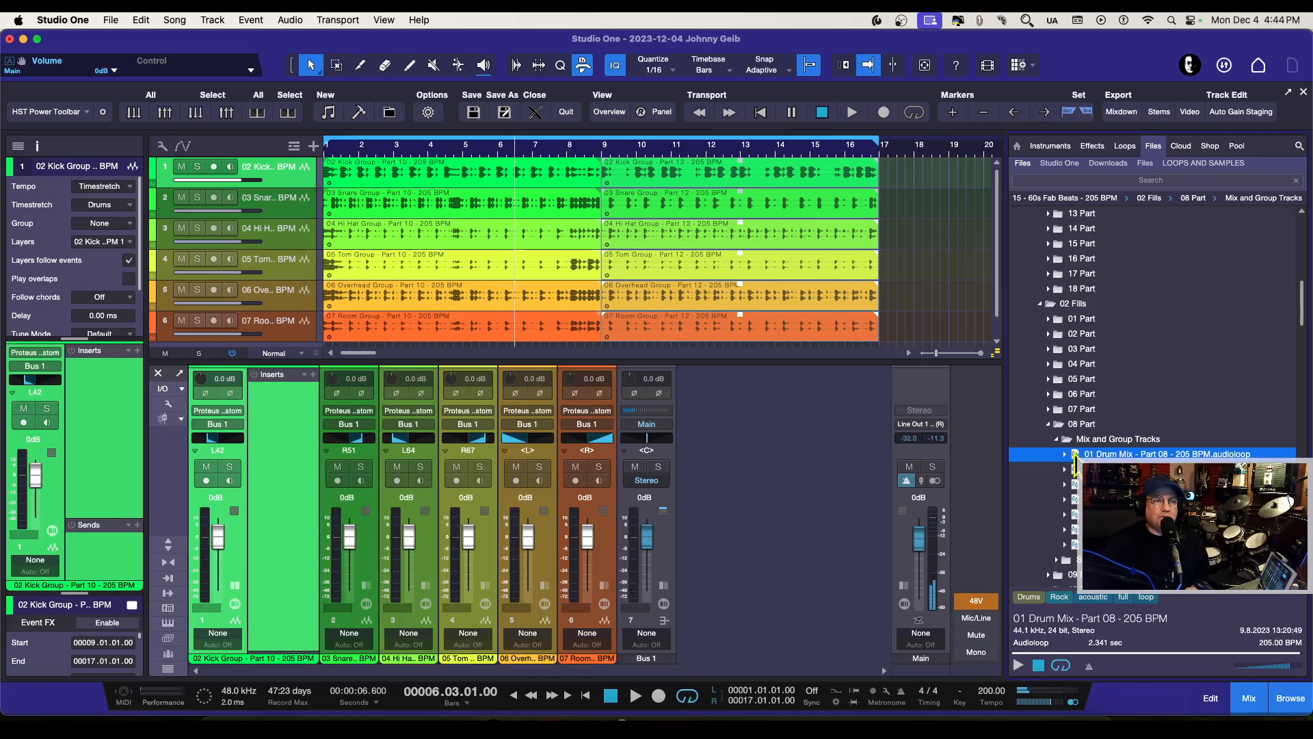
Step: Play the transition from the Part 10 loops to the Part 12 loops around bar 9, and stop playback
{"action": "scroll", "coordinate": [826, 153], "scroll_direction": "right", "scroll_amount": 6}
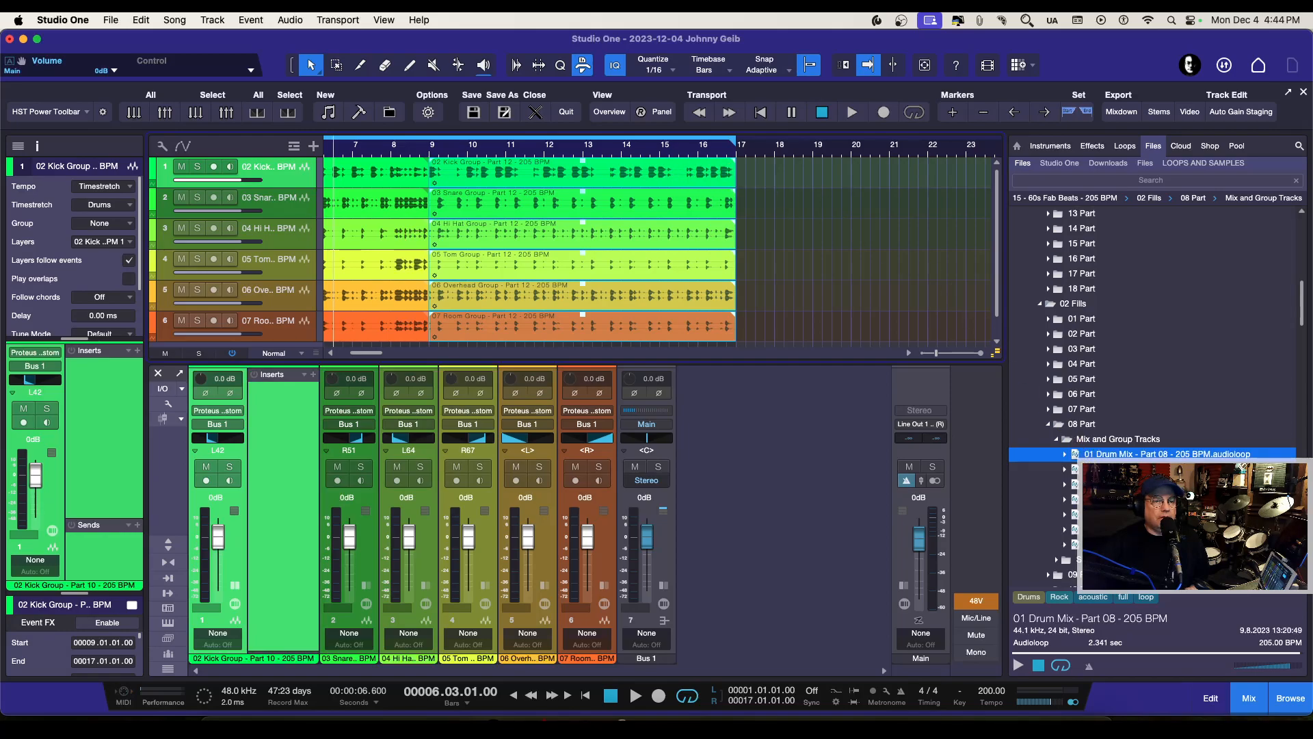
{"action": "key", "text": "space"}
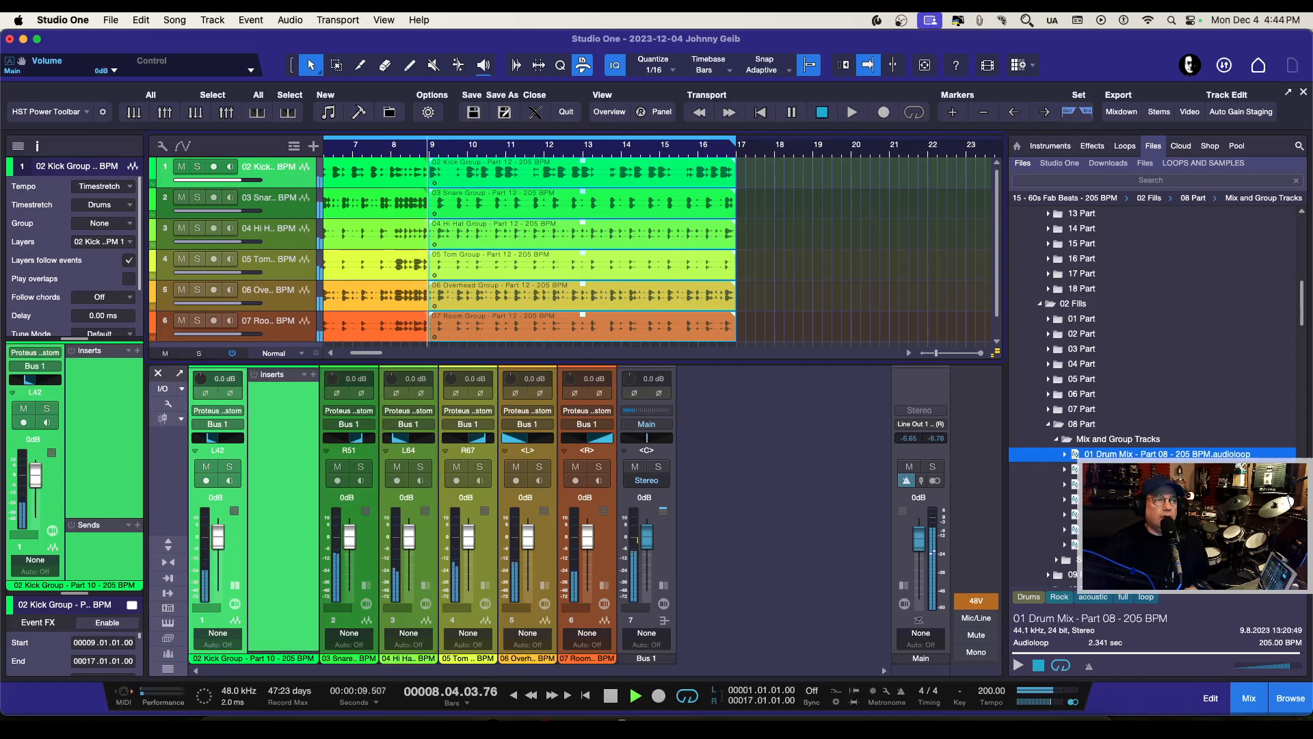
{"action": "key", "text": "space"}
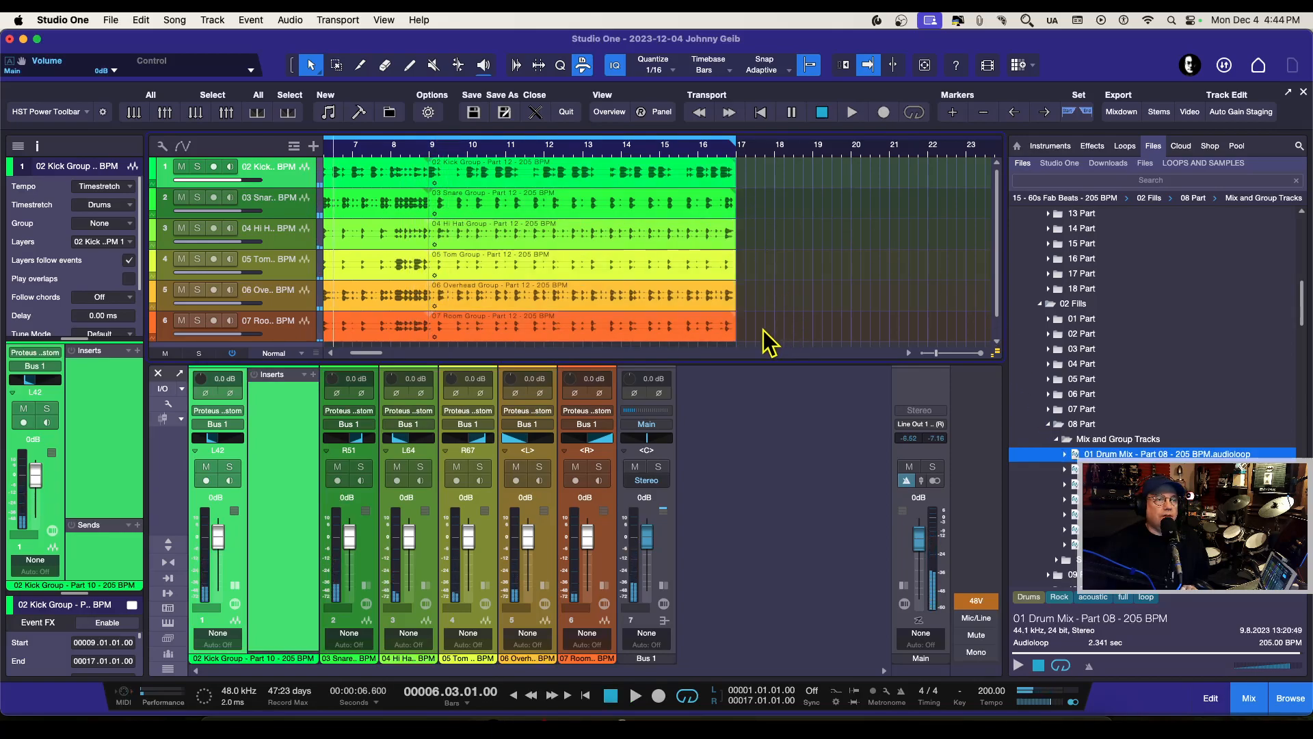
Step: Place the Part 08 fill's group loops 02 to 07 on the six drum tracks and move them to bar 15, over Part 12's last two bars
{"action": "left_click", "coordinate": [1074, 544]}
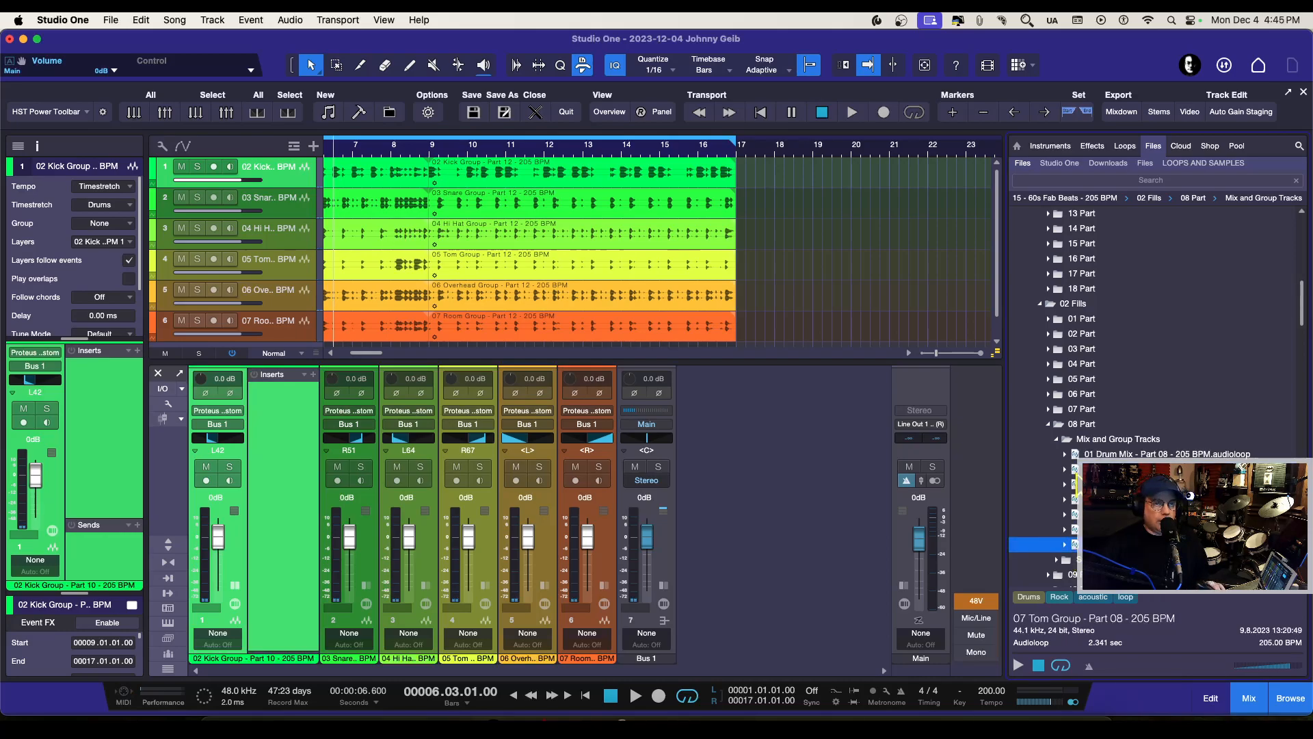
{"action": "left_click", "coordinate": [1073, 472], "text": "shift"}
{"action": "left_click_drag", "start_coordinate": [1032, 518], "coordinate": [797, 186]}
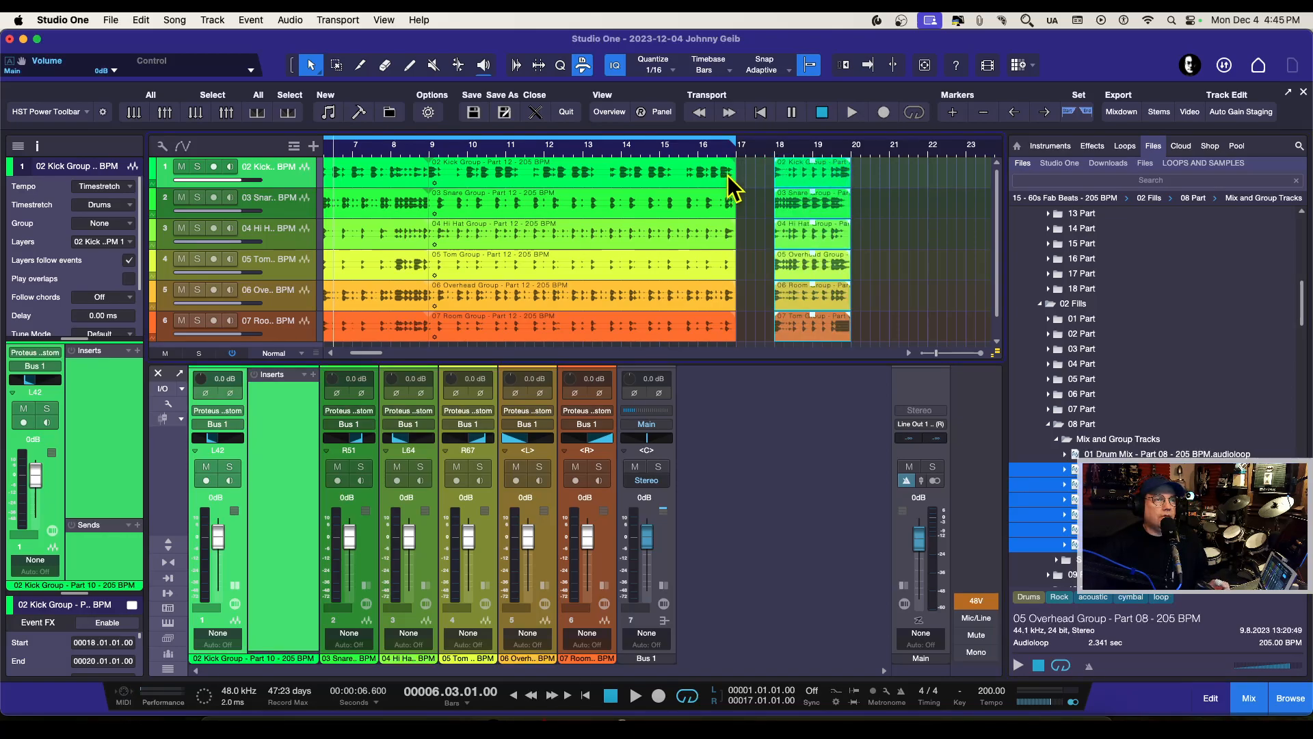
{"action": "left_click_drag", "start_coordinate": [753, 311], "coordinate": [673, 177]}
{"action": "left_click_drag", "start_coordinate": [882, 338], "coordinate": [687, 174]}
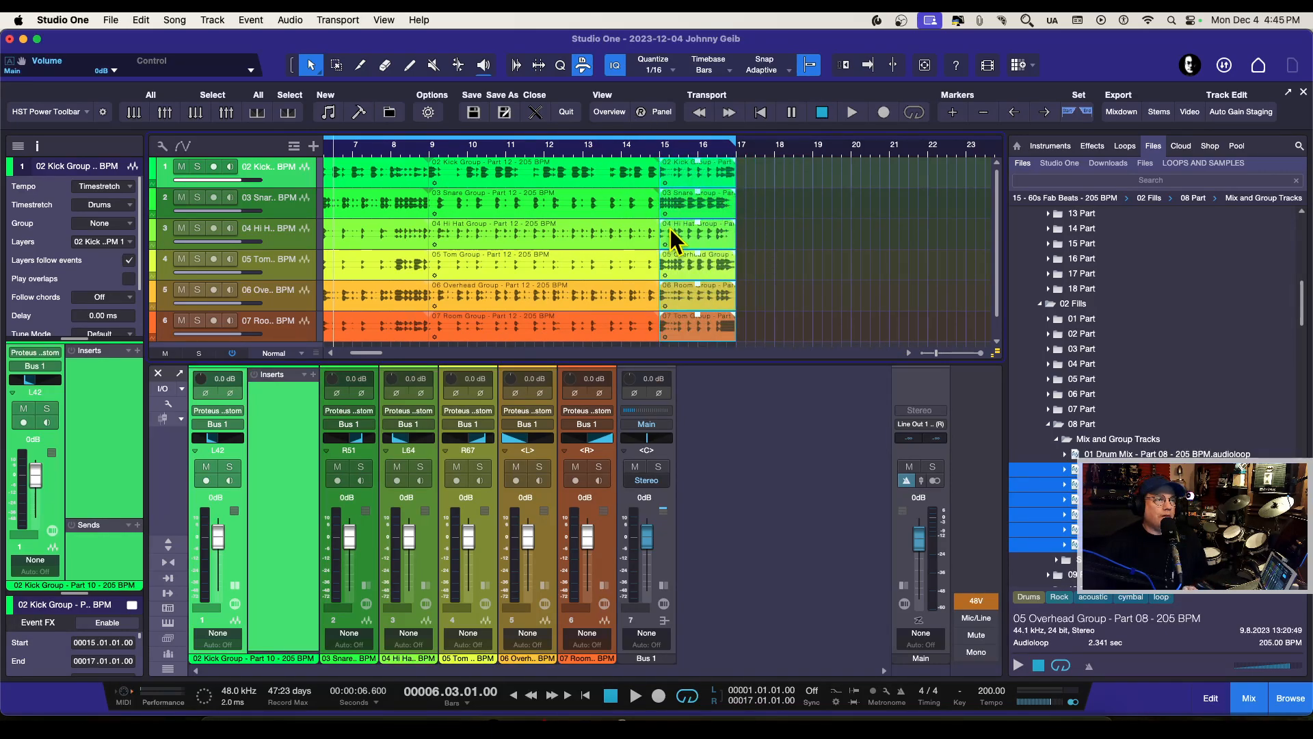
Step: Play back the drum arrangement with the fill from before bar 9 through its loop back to the start
{"action": "key", "text": "space"}
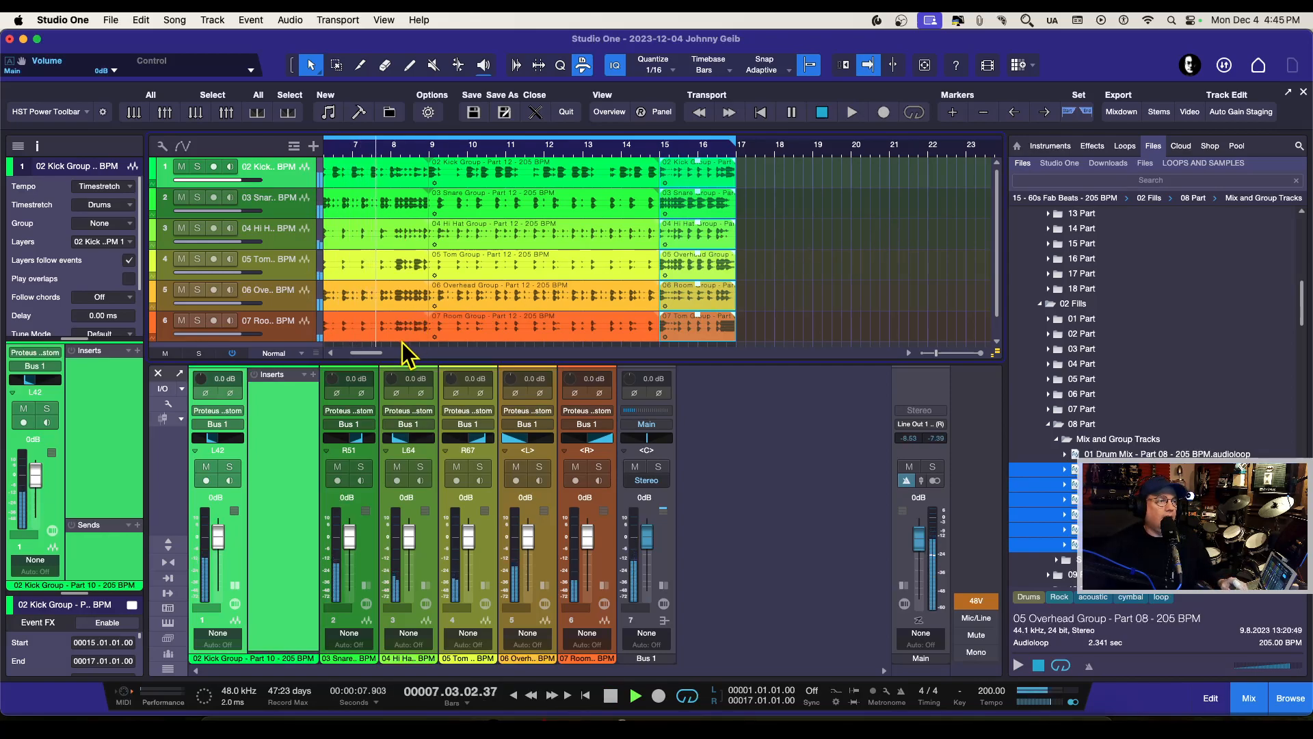
{"action": "left_click_drag", "start_coordinate": [366, 354], "coordinate": [352, 362]}
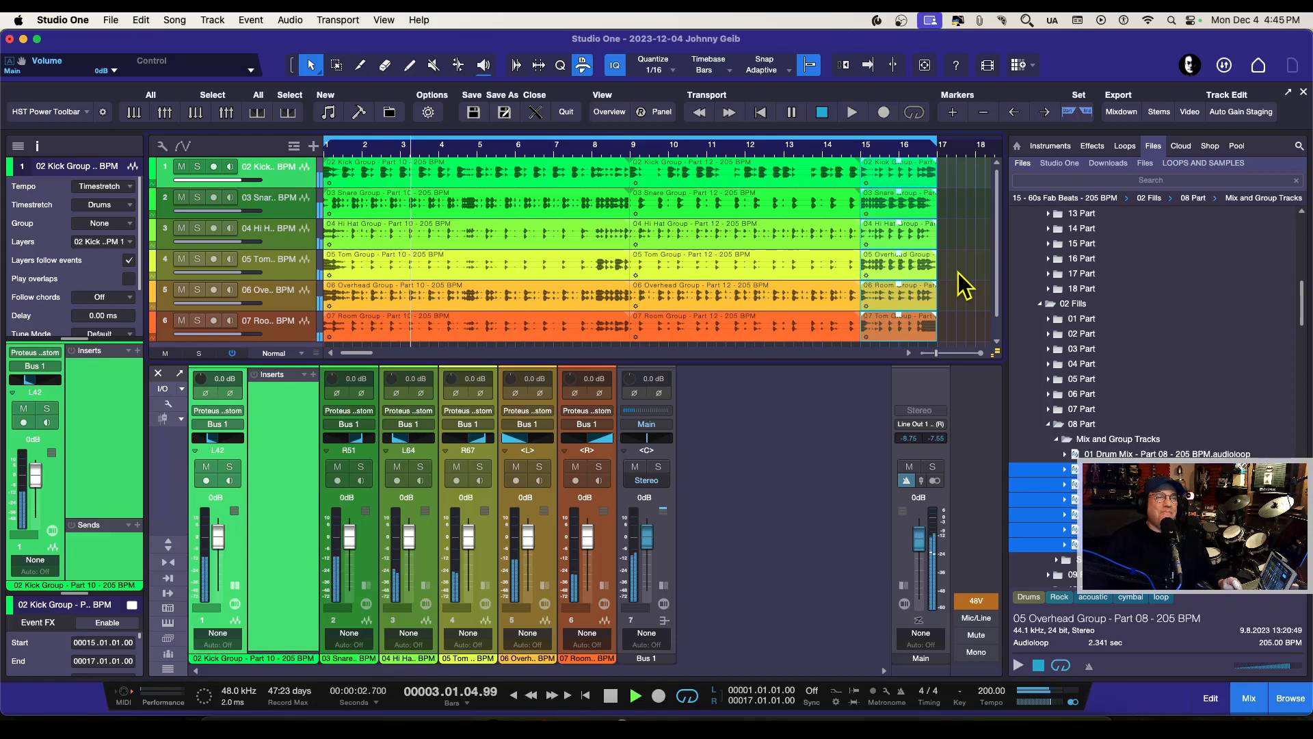
{"action": "key", "text": "space"}
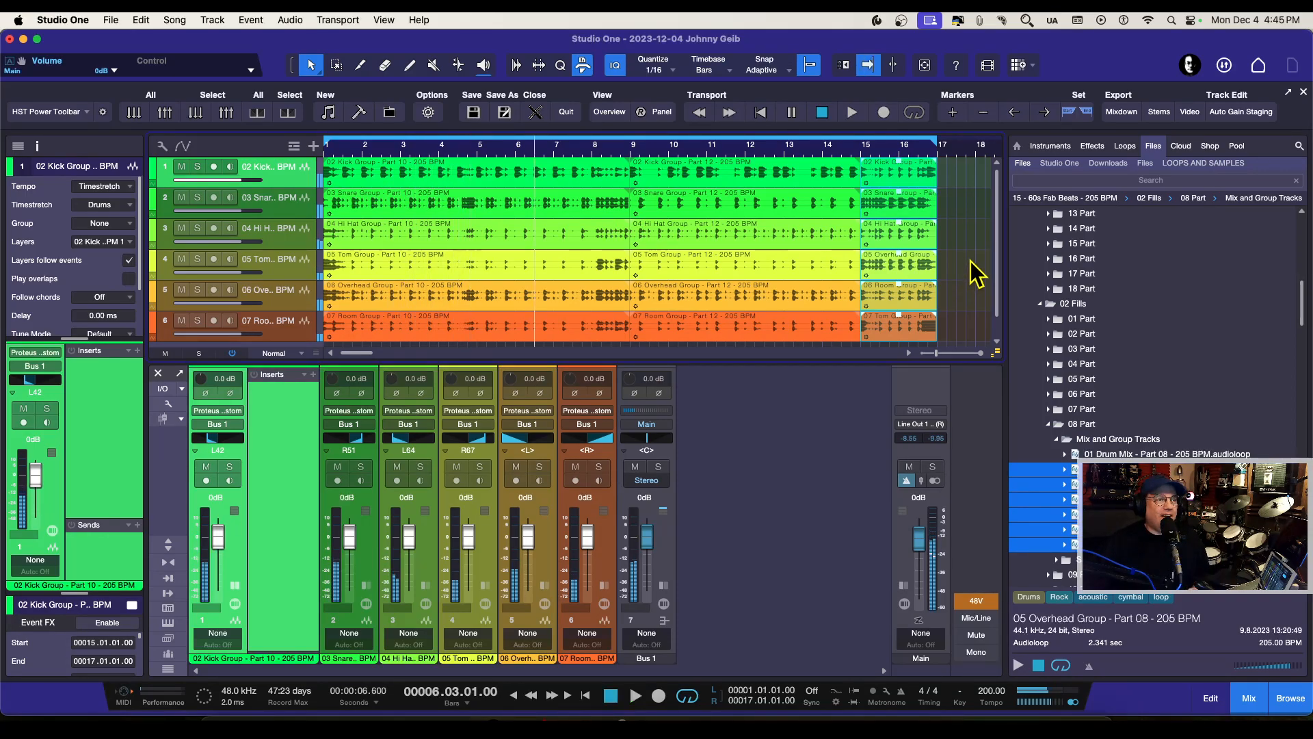
Step: Select all the drum events and crossfade their joins at bars 9 and 15, then try longer crossfades during playback and undo the lengthening
{"action": "left_click_drag", "start_coordinate": [978, 335], "coordinate": [478, 162]}
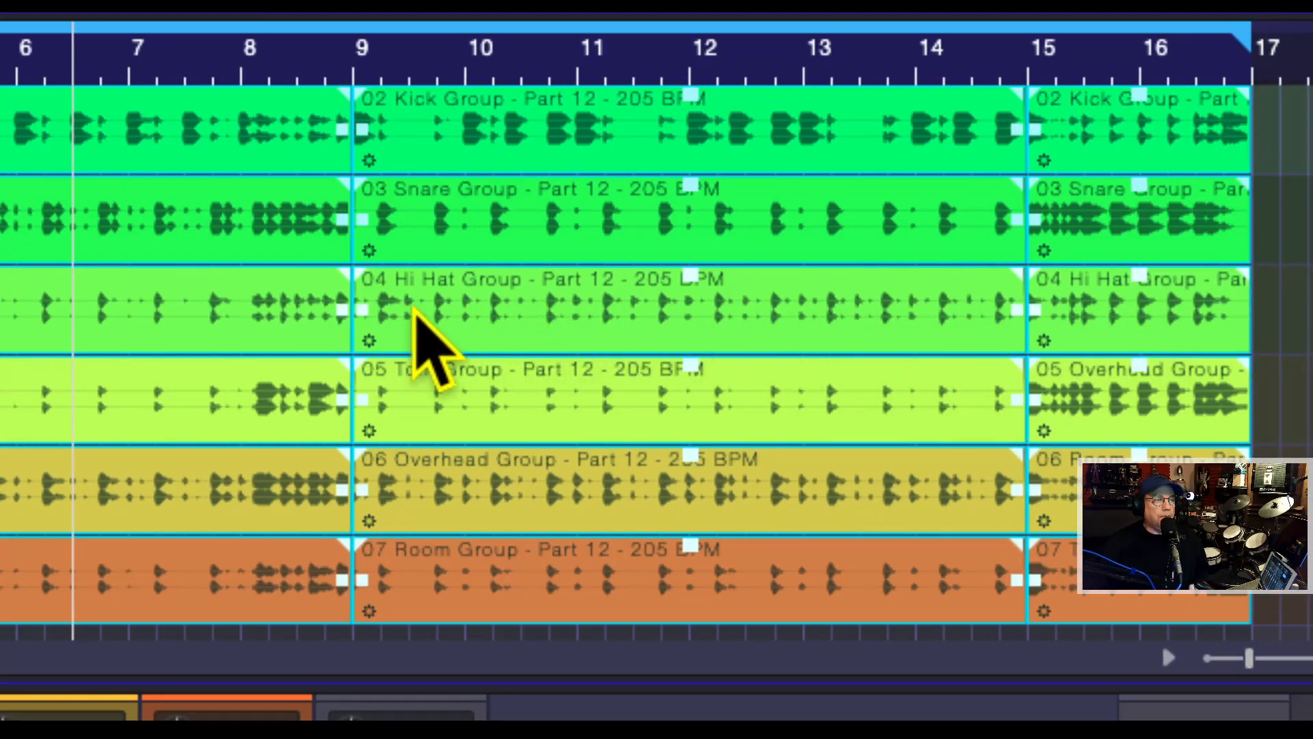
{"action": "left_click_drag", "start_coordinate": [1037, 312], "coordinate": [1041, 283]}
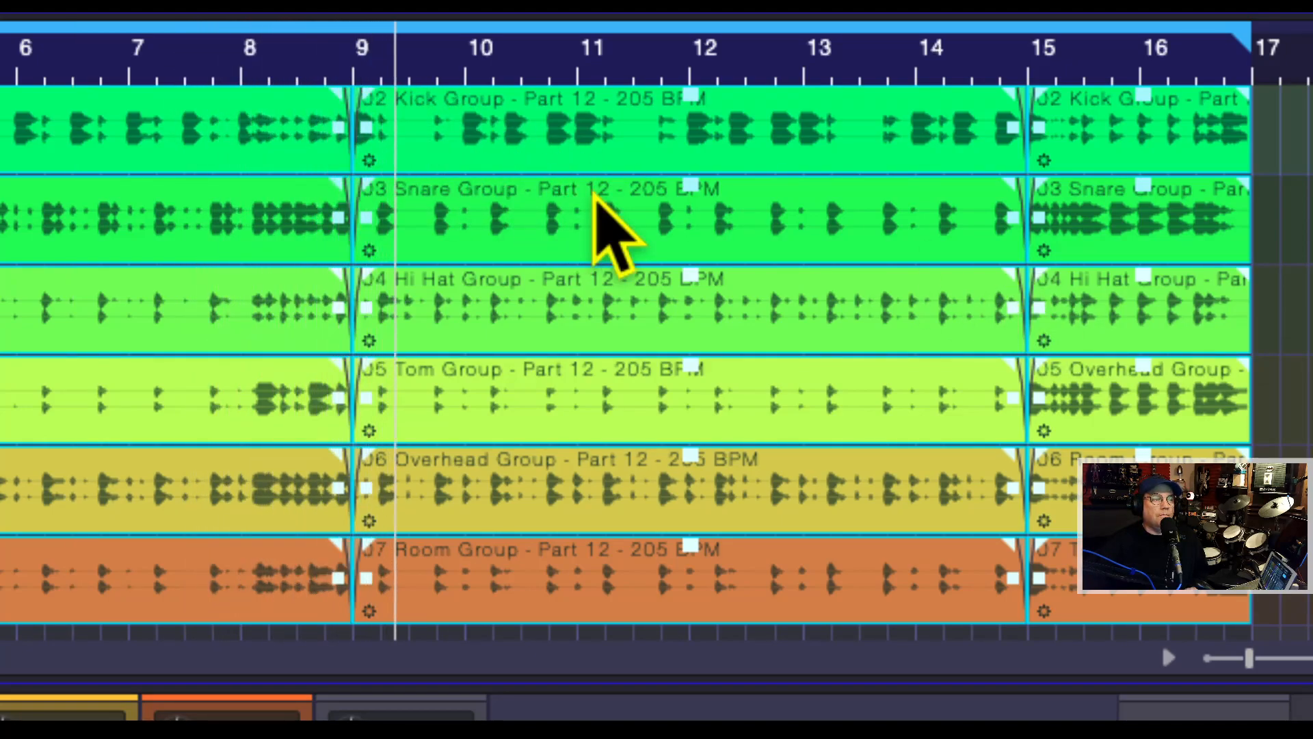
{"action": "key", "text": "space"}
{"action": "key", "text": "super+z"}
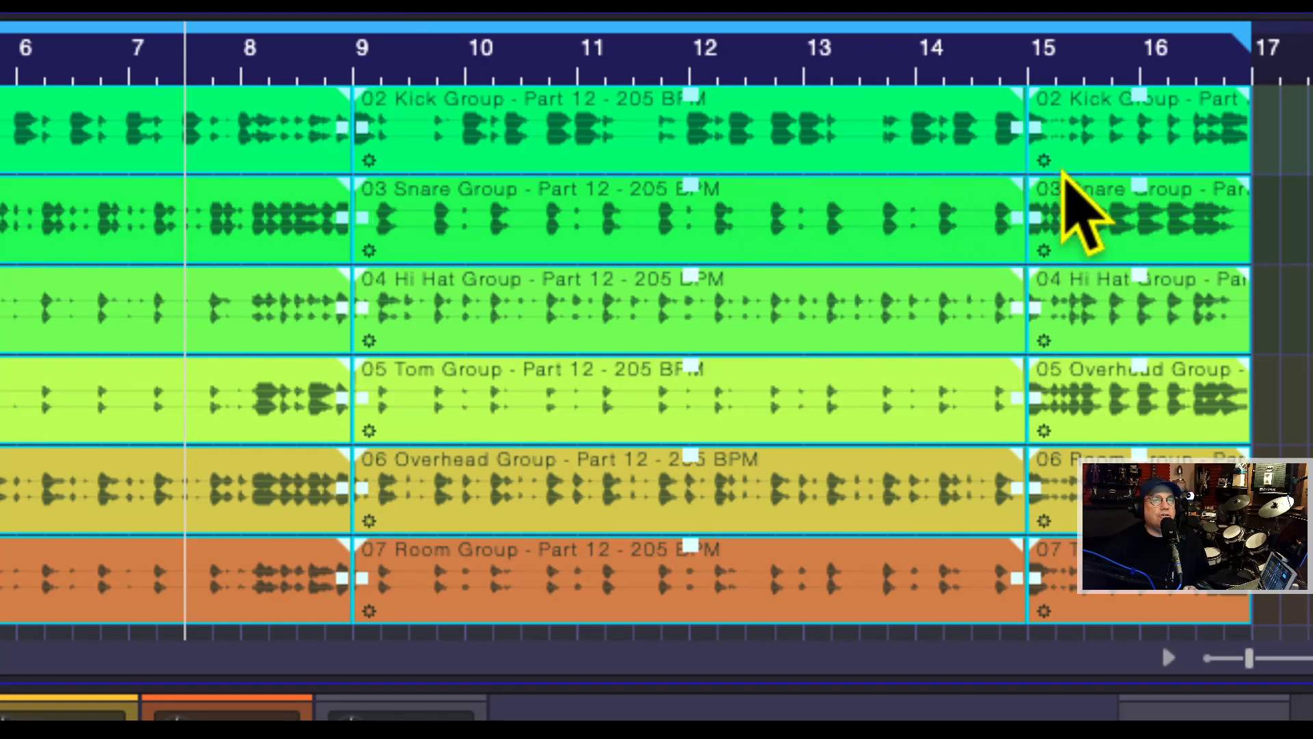
Step: Examine the crossfades at bar 15 up close, then play back the crossfaded drum arrangement
{"action": "scroll", "coordinate": [1041, 121], "scroll_direction": "up", "scroll_amount": 10}
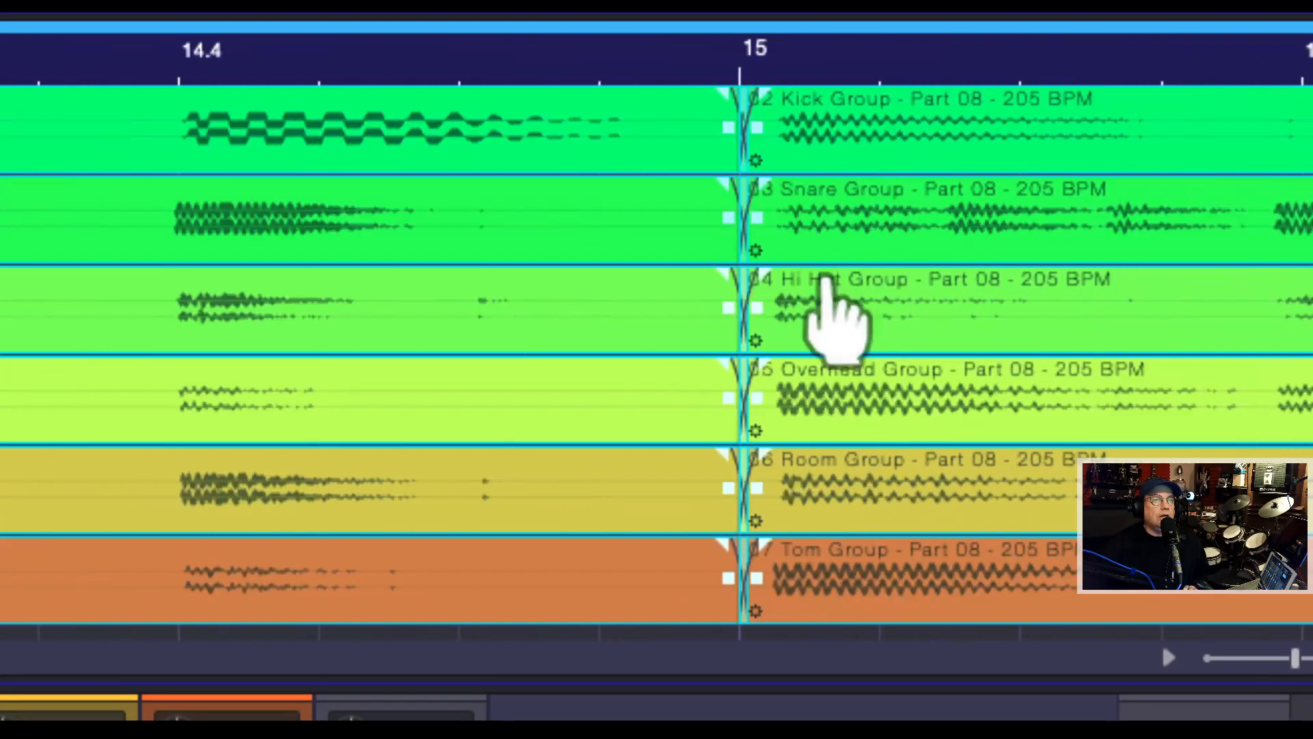
{"action": "scroll", "coordinate": [826, 281], "scroll_direction": "up", "scroll_amount": 4}
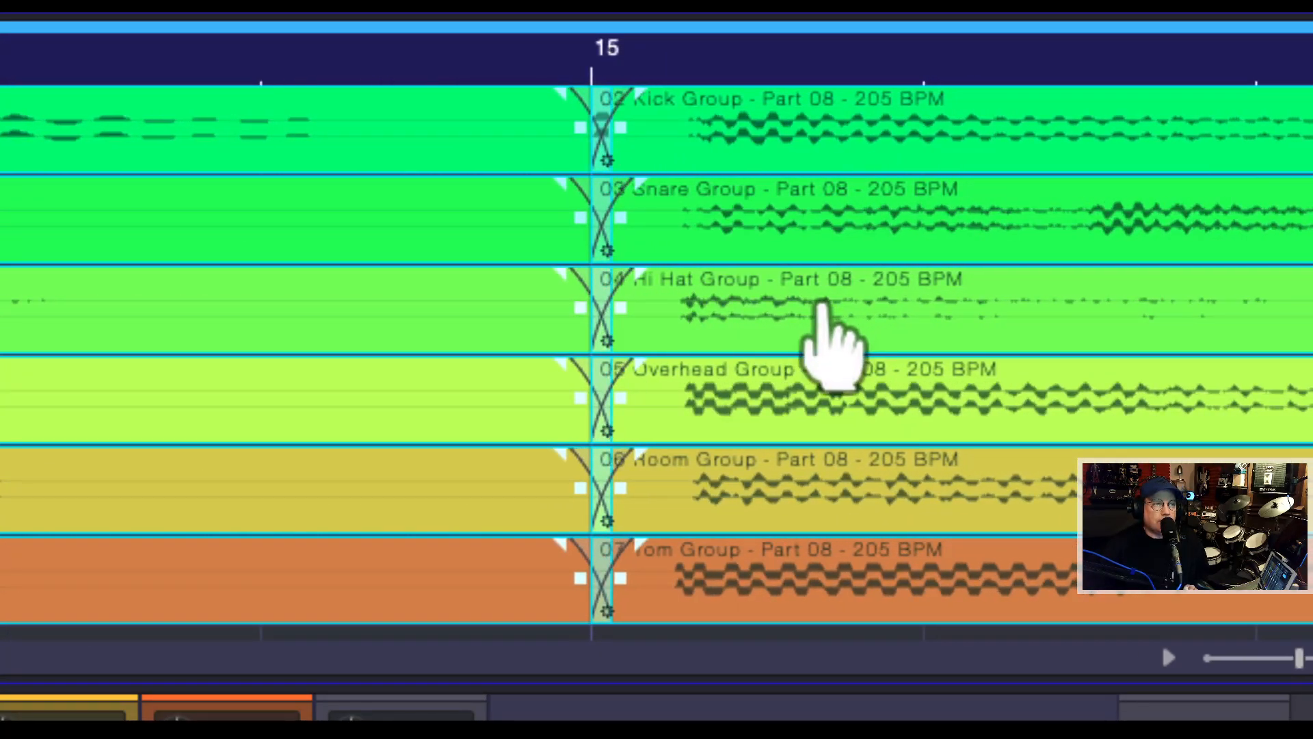
{"action": "scroll", "coordinate": [824, 294], "scroll_direction": "down", "scroll_amount": 5}
{"action": "scroll", "coordinate": [889, 191], "scroll_direction": "down", "scroll_amount": 6}
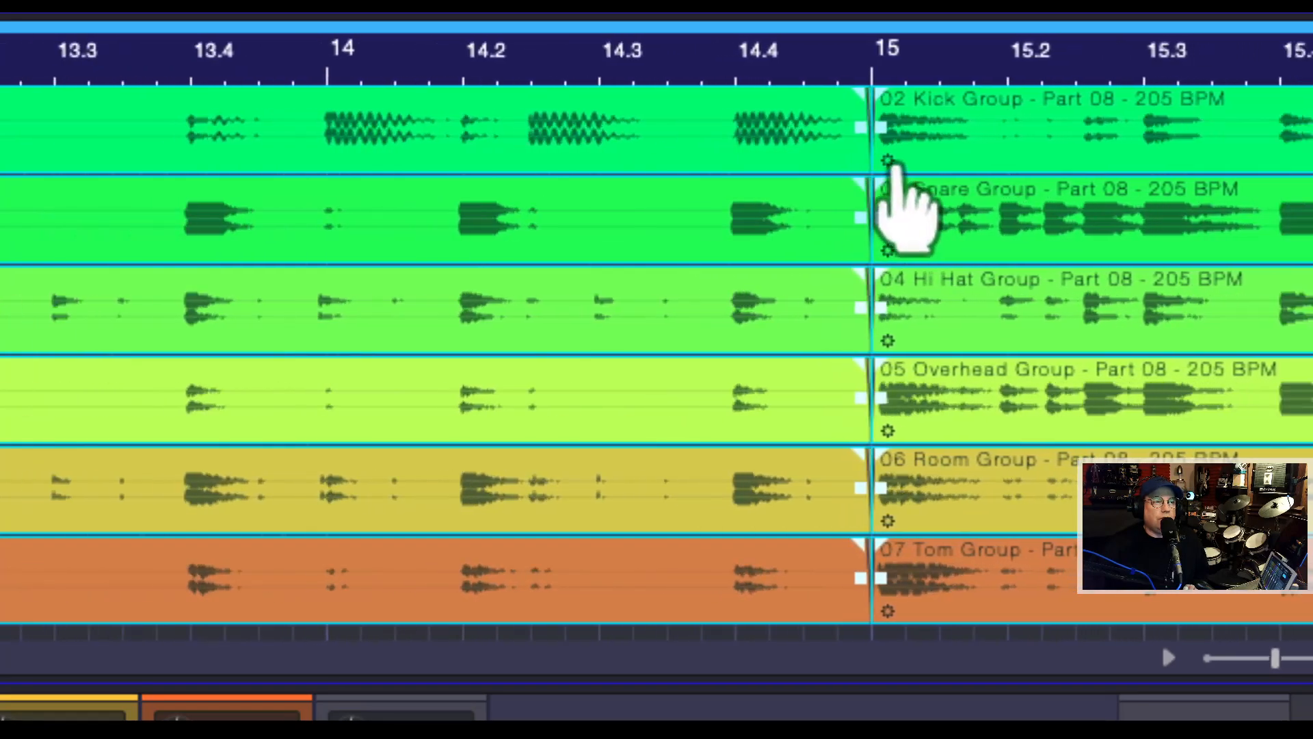
{"action": "scroll", "coordinate": [919, 116], "scroll_direction": "down", "scroll_amount": 6}
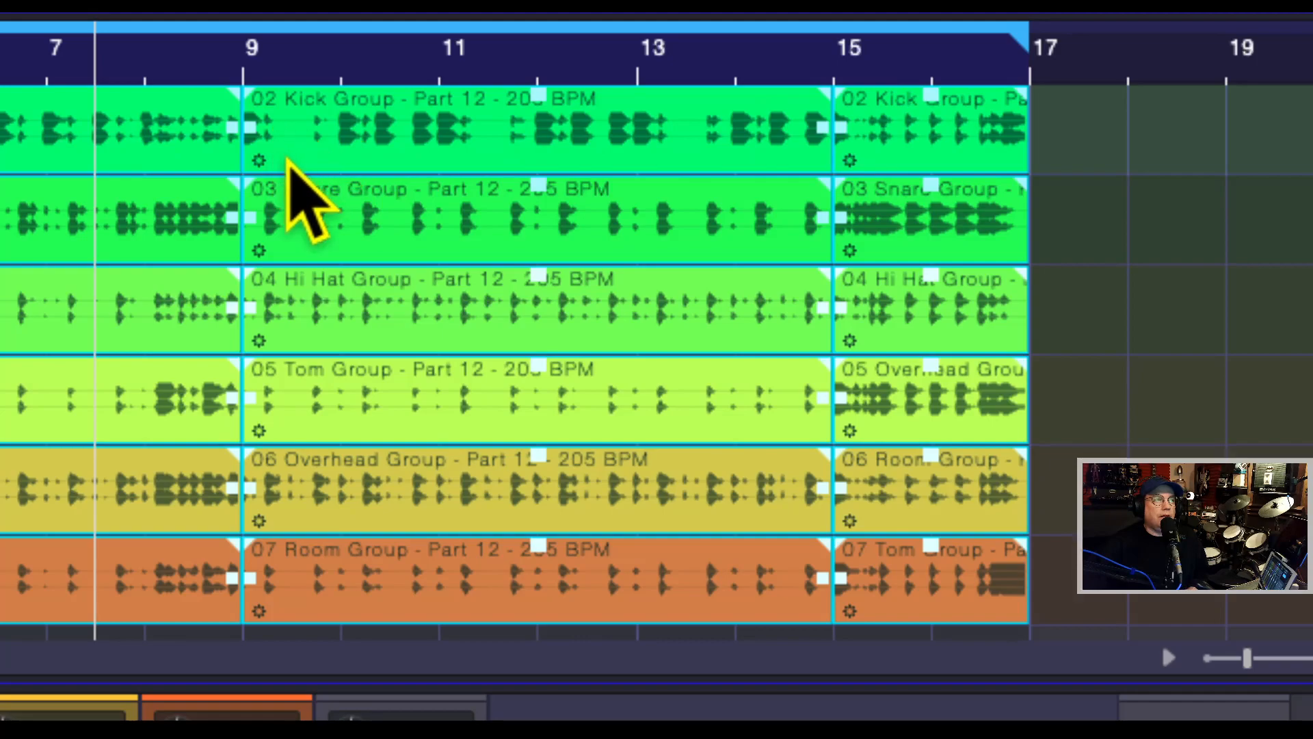
{"action": "key", "text": "space"}
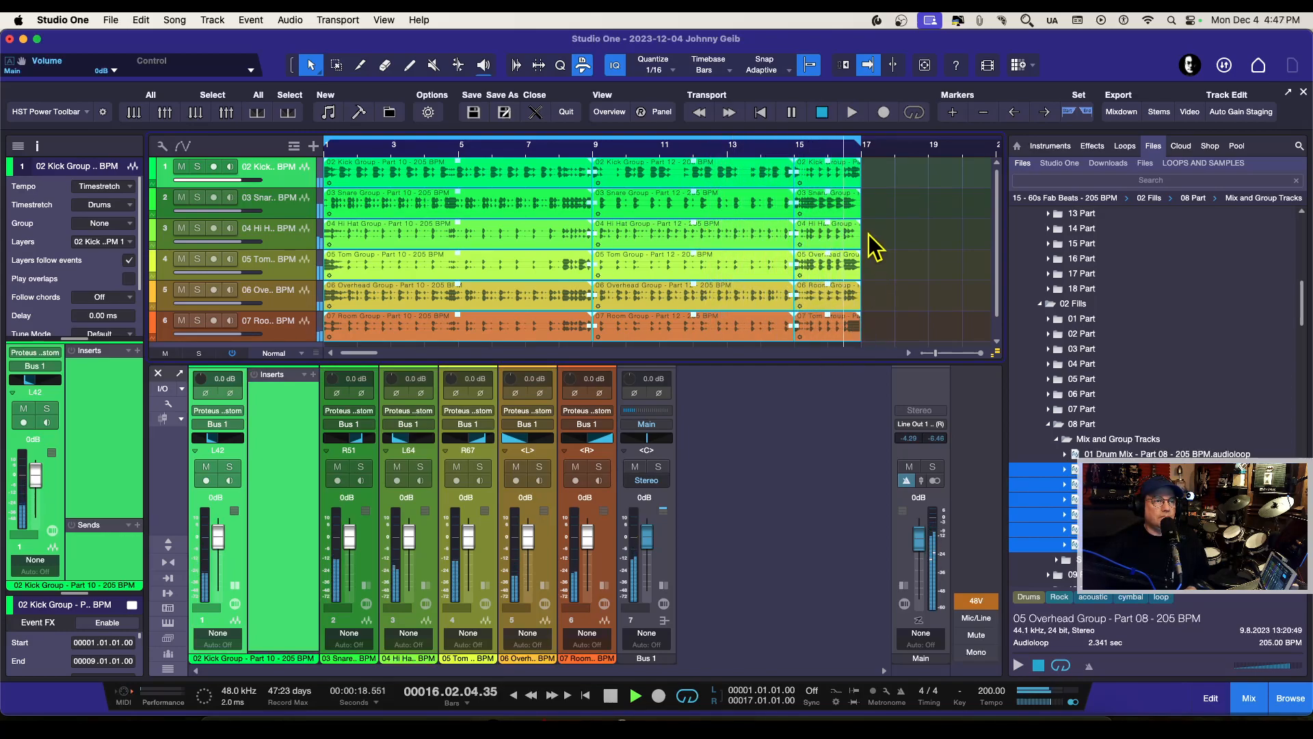
{"action": "key", "text": "space"}
Step: Collapse the kick channel in the mixer and the fills' 08 Part folder in the file browser
{"action": "left_click", "coordinate": [234, 586]}
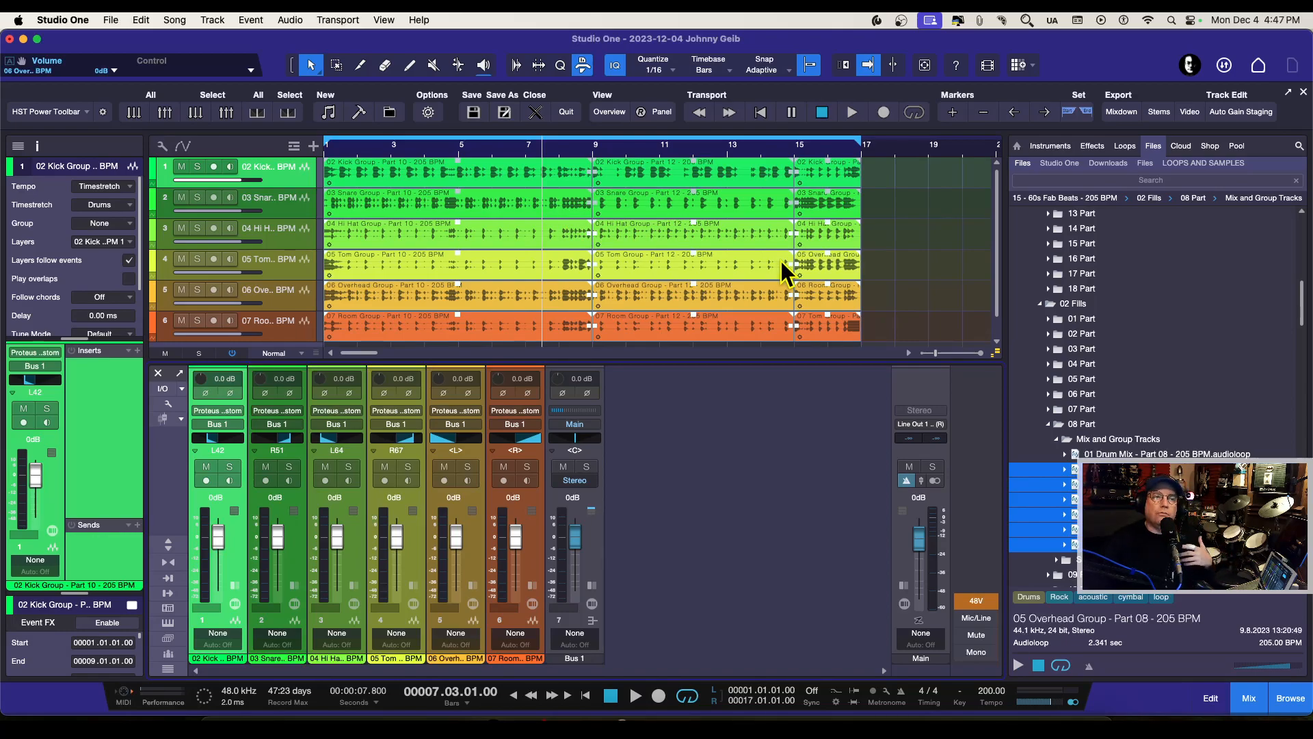
{"action": "left_click", "coordinate": [1049, 424]}
{"action": "scroll", "coordinate": [1082, 306], "scroll_direction": "up", "scroll_amount": 5}
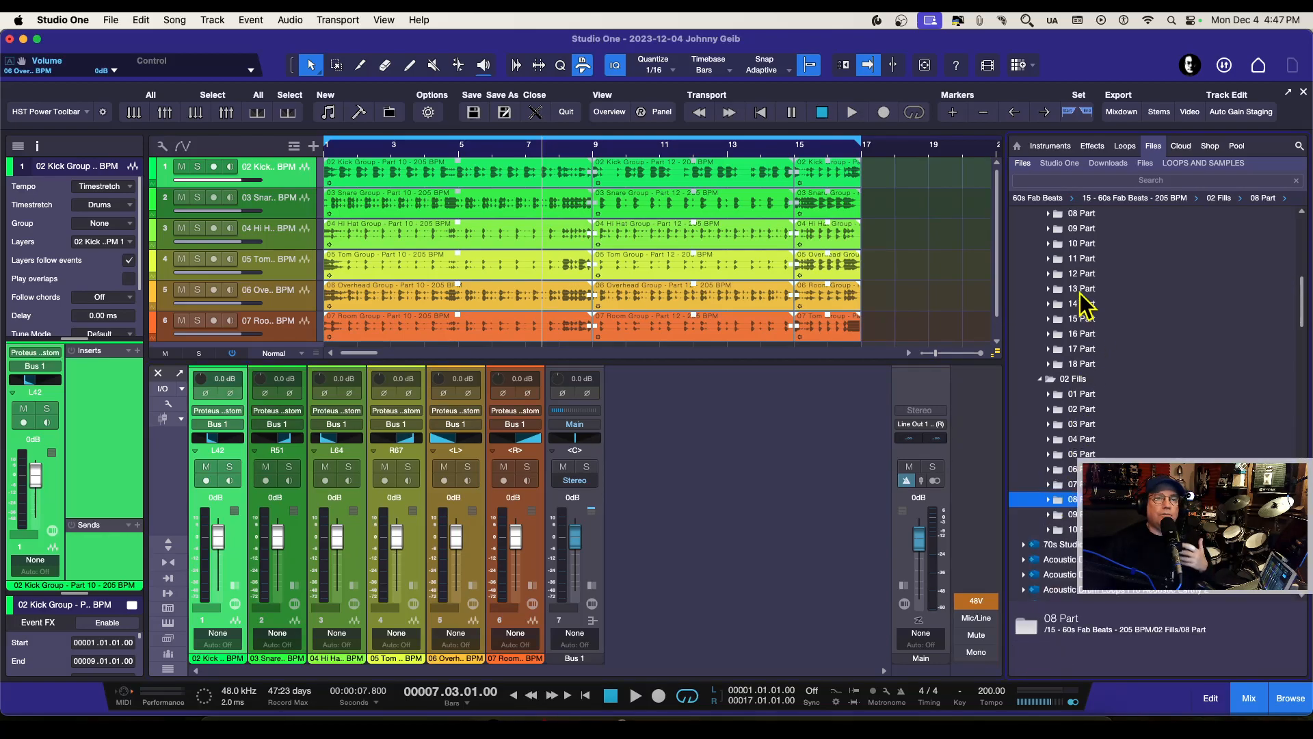
{"action": "scroll", "coordinate": [1082, 301], "scroll_direction": "up", "scroll_amount": 2}
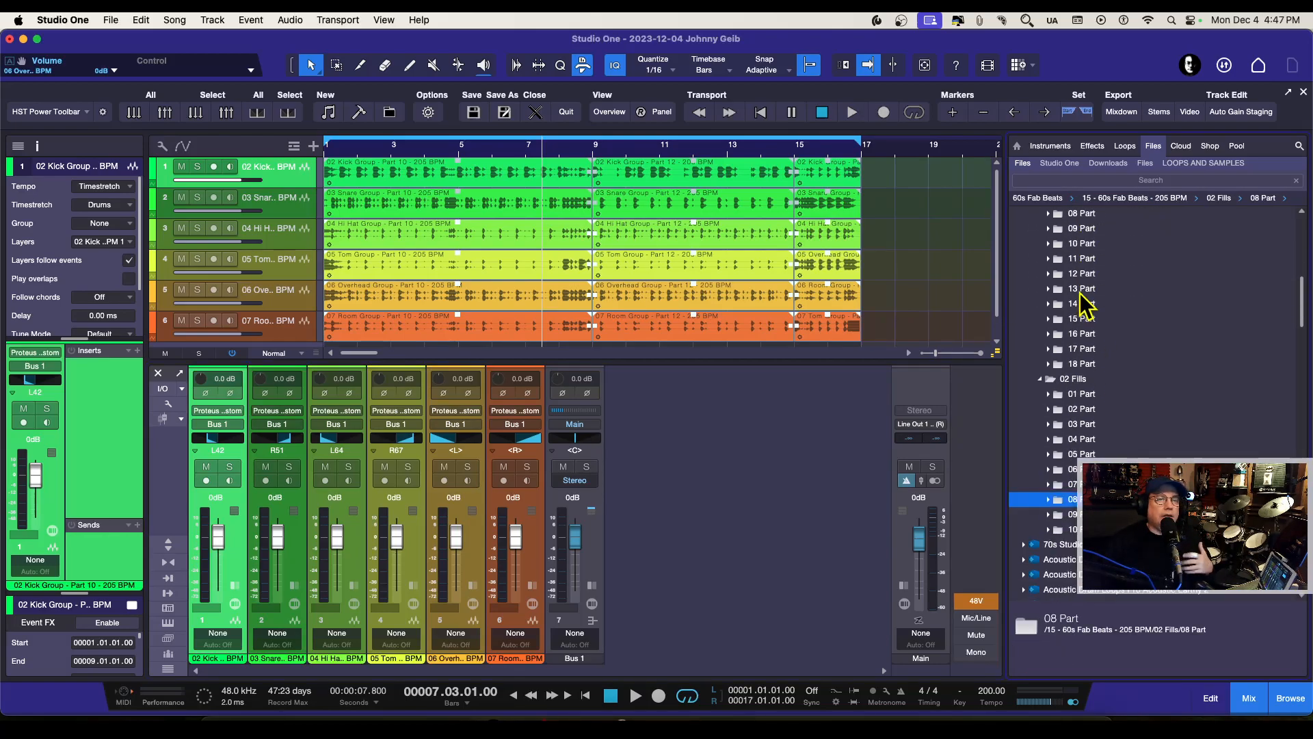
Step: Collapse the 15 - 60s Fab Beats - 205 BPM folder and bring the full list of 60s Fab Beats tempo folders into view
{"action": "left_click", "coordinate": [1031, 274]}
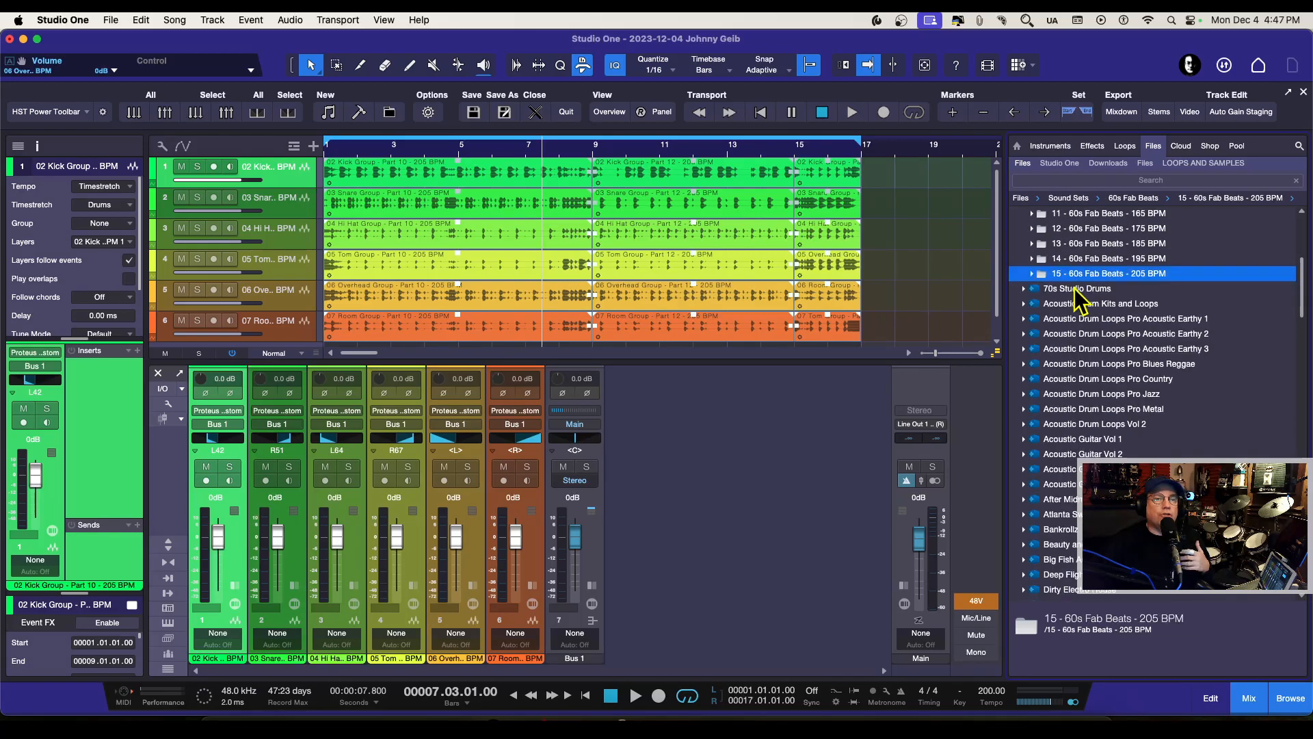
{"action": "scroll", "coordinate": [1094, 301], "scroll_direction": "up", "scroll_amount": 6}
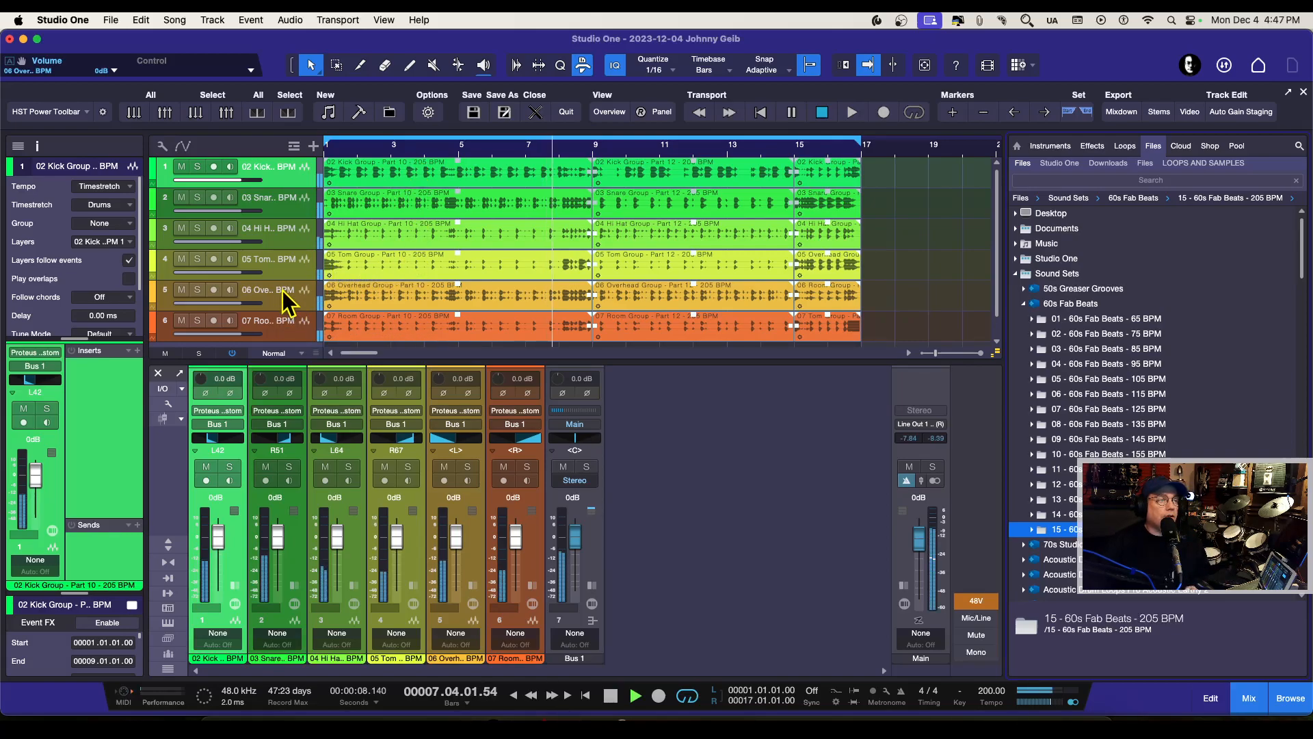
Step: Solo the 06 Overhead track during playback and pan its channel almost to centre, at L1
{"action": "left_click", "coordinate": [198, 290]}
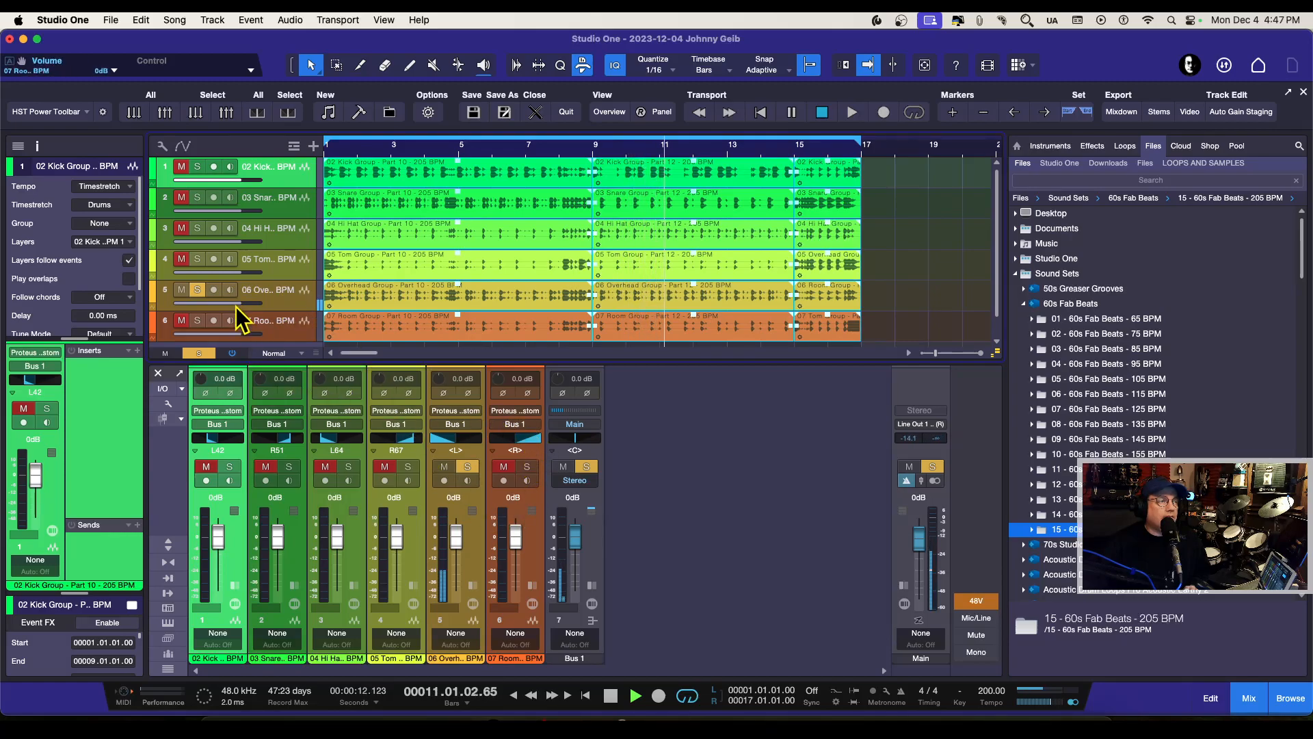
{"action": "left_click", "coordinate": [268, 298]}
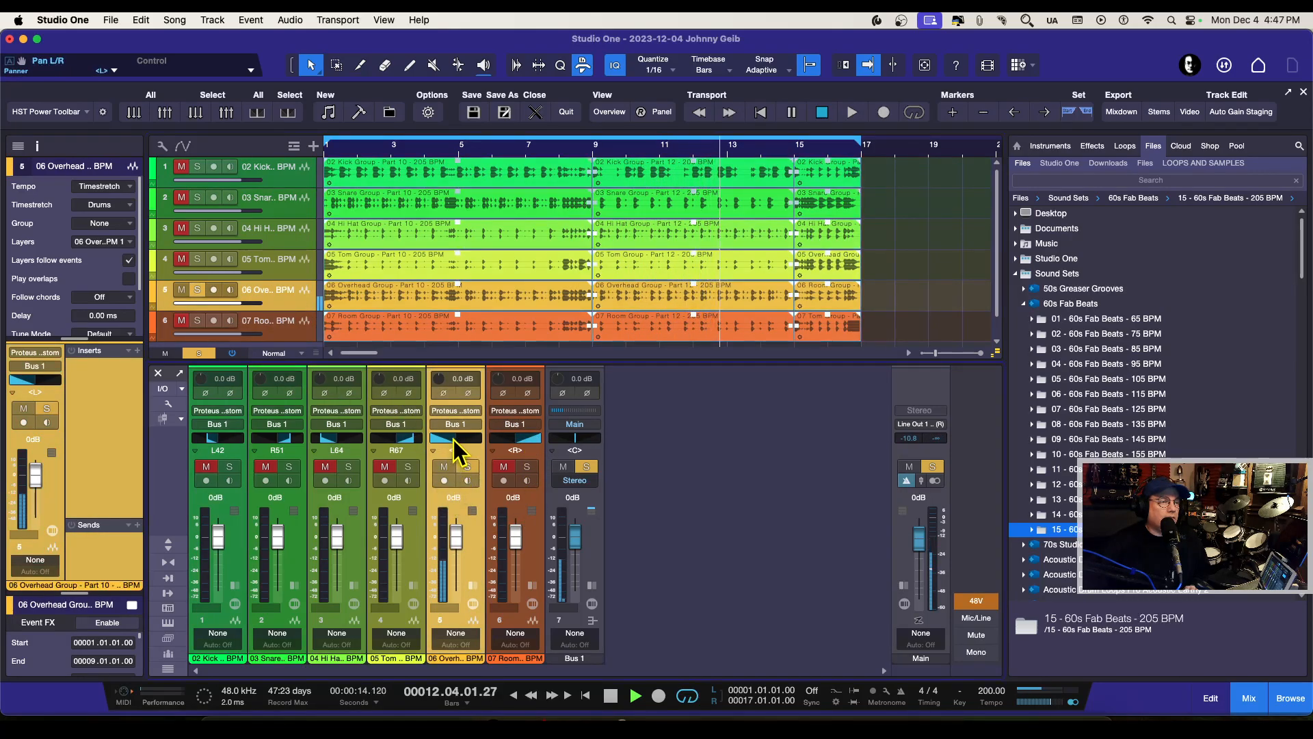
{"action": "left_click_drag", "start_coordinate": [453, 439], "coordinate": [456, 441]}
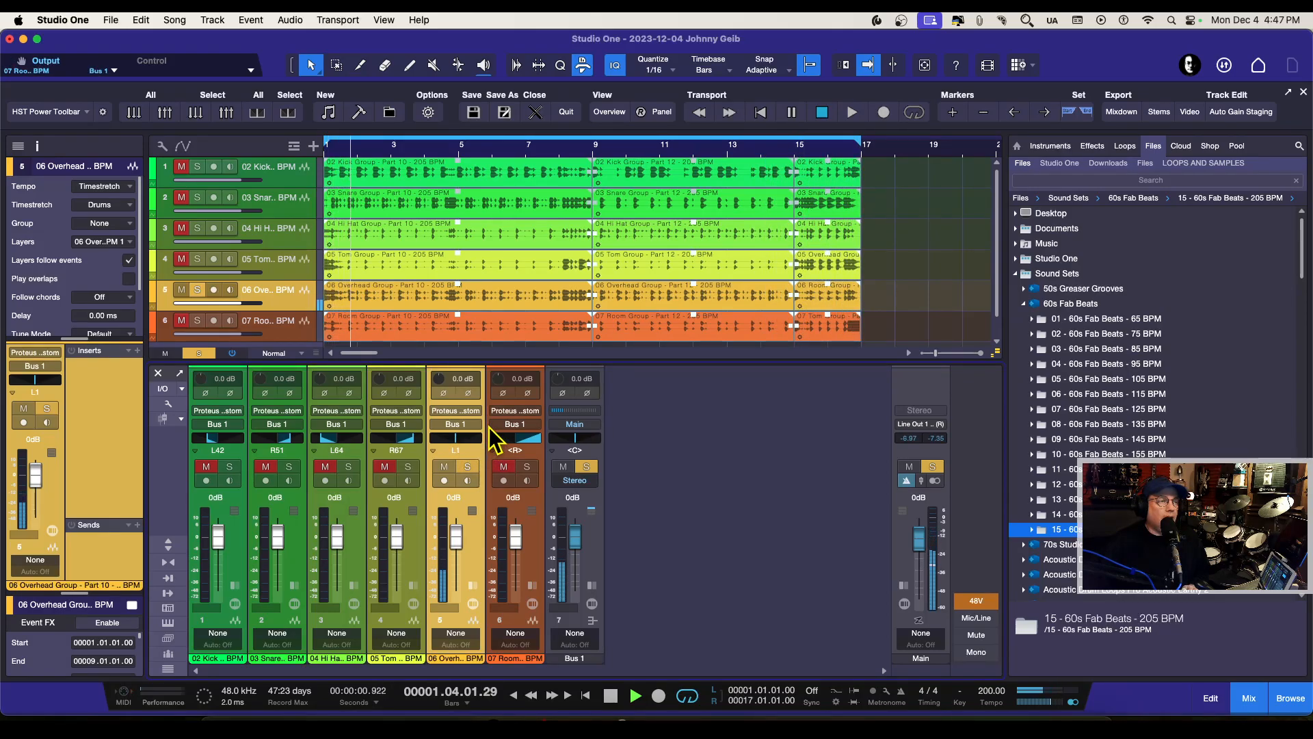
Step: Switch the solo from the overhead channel to the 07 Room channel and pan the room almost to centre, at R4
{"action": "left_click", "coordinate": [467, 465]}
{"action": "left_click", "coordinate": [526, 468]}
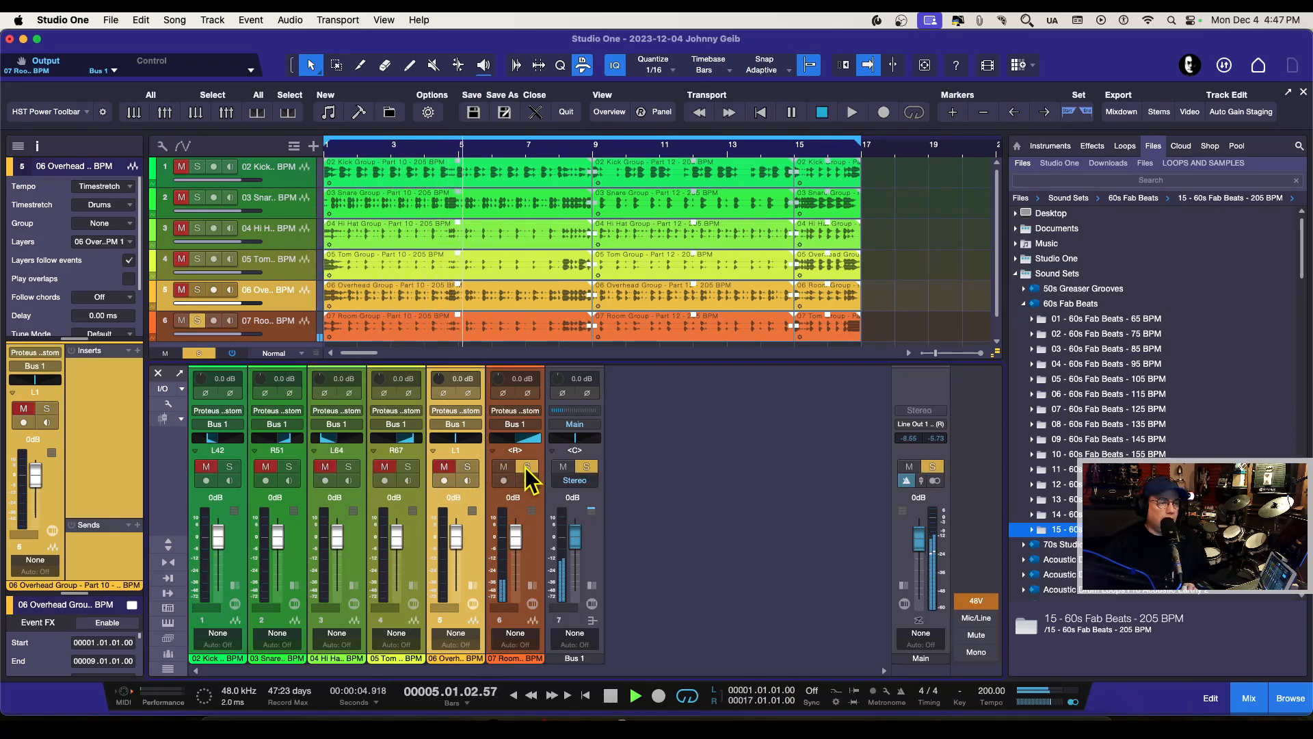
{"action": "left_click_drag", "start_coordinate": [517, 439], "coordinate": [529, 476]}
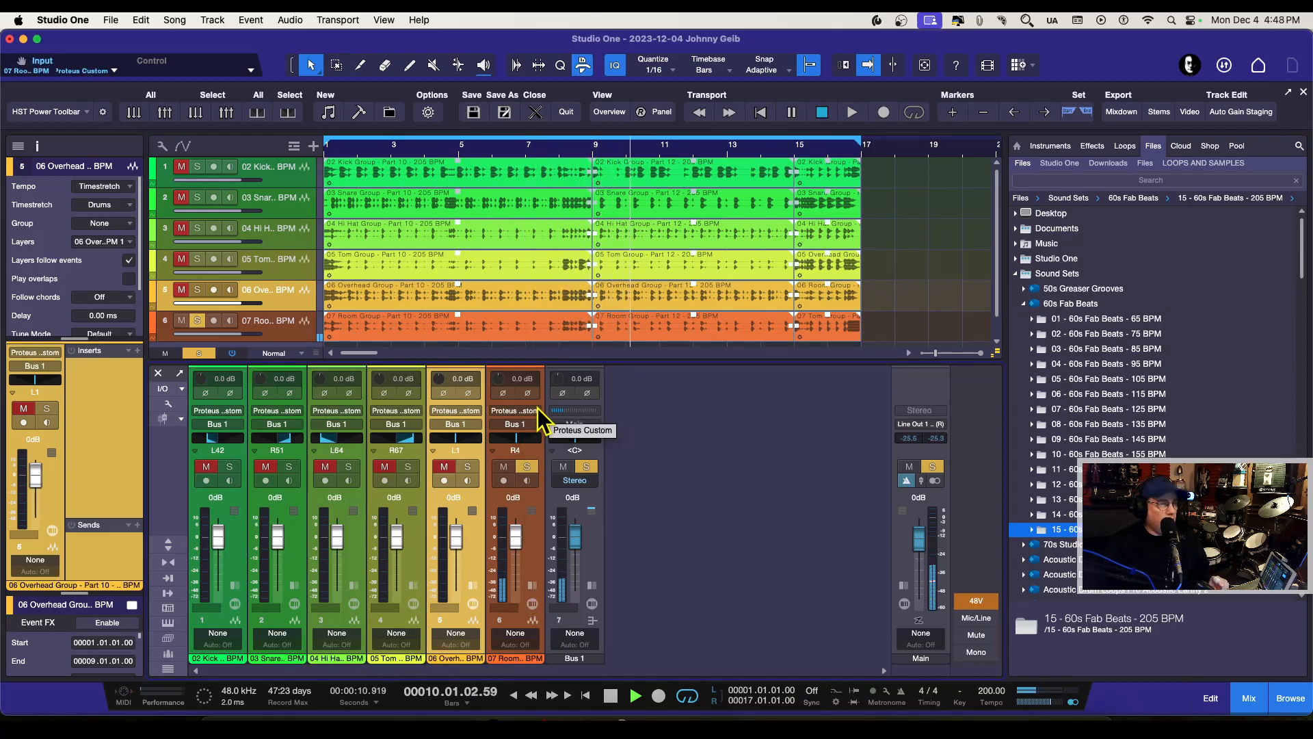
Step: Audition the soloed room channel at +10 dB, bring it back to -0.4 dB, and unsolo it to play back the full drum mix
{"action": "left_click_drag", "start_coordinate": [517, 537], "coordinate": [517, 506]}
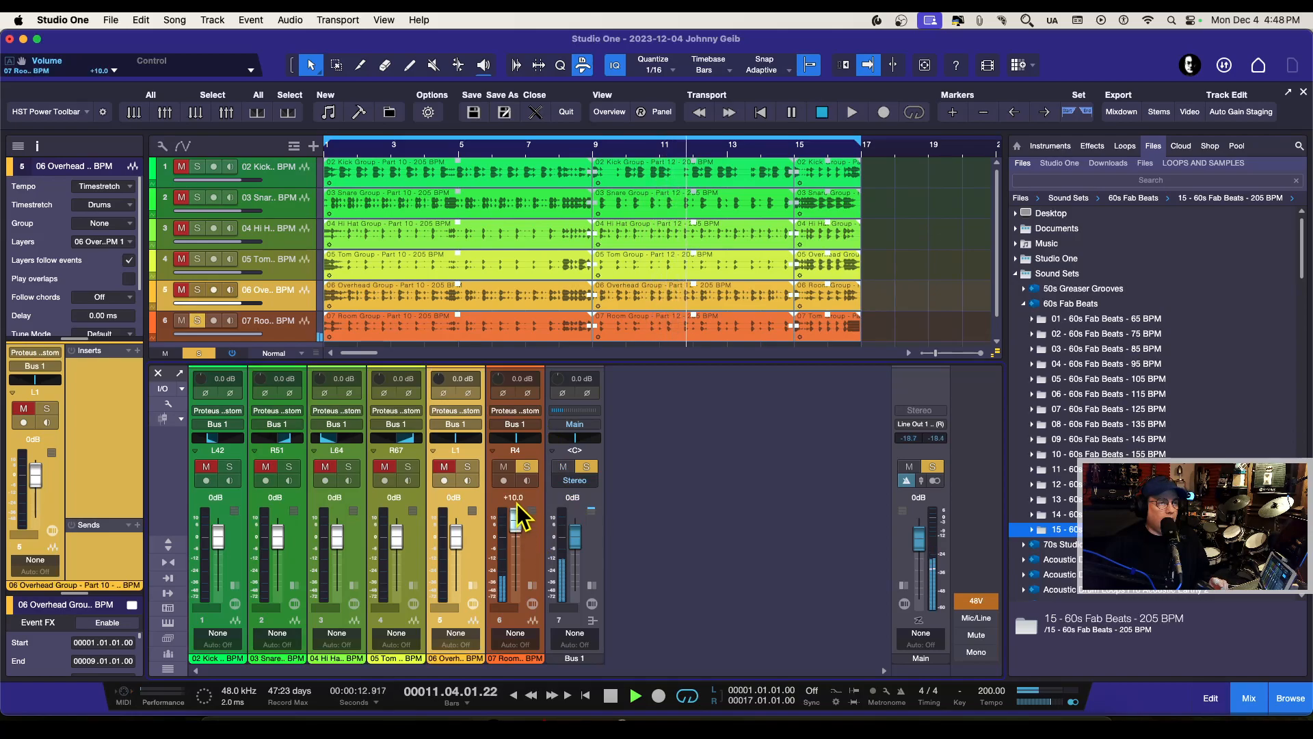
{"action": "left_click_drag", "start_coordinate": [516, 516], "coordinate": [516, 535]}
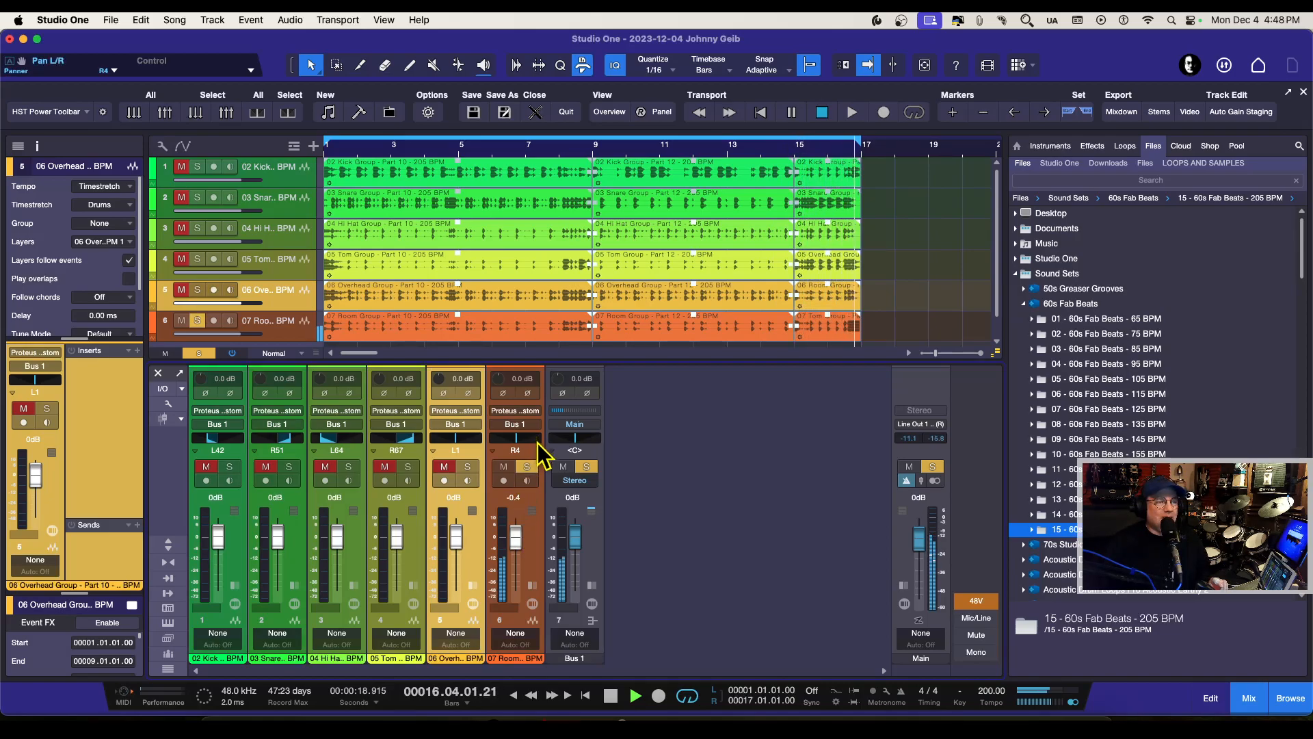
{"action": "left_click", "coordinate": [527, 466]}
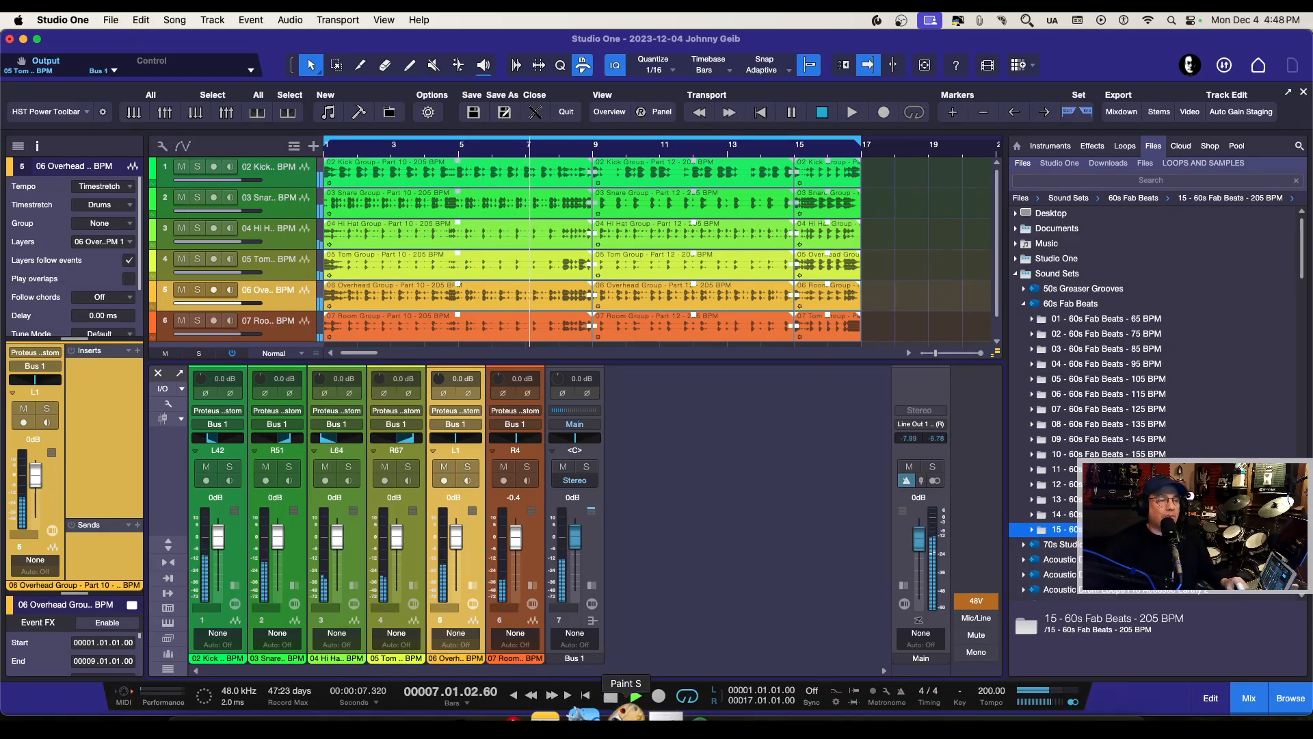
{"action": "left_click", "coordinate": [611, 695]}
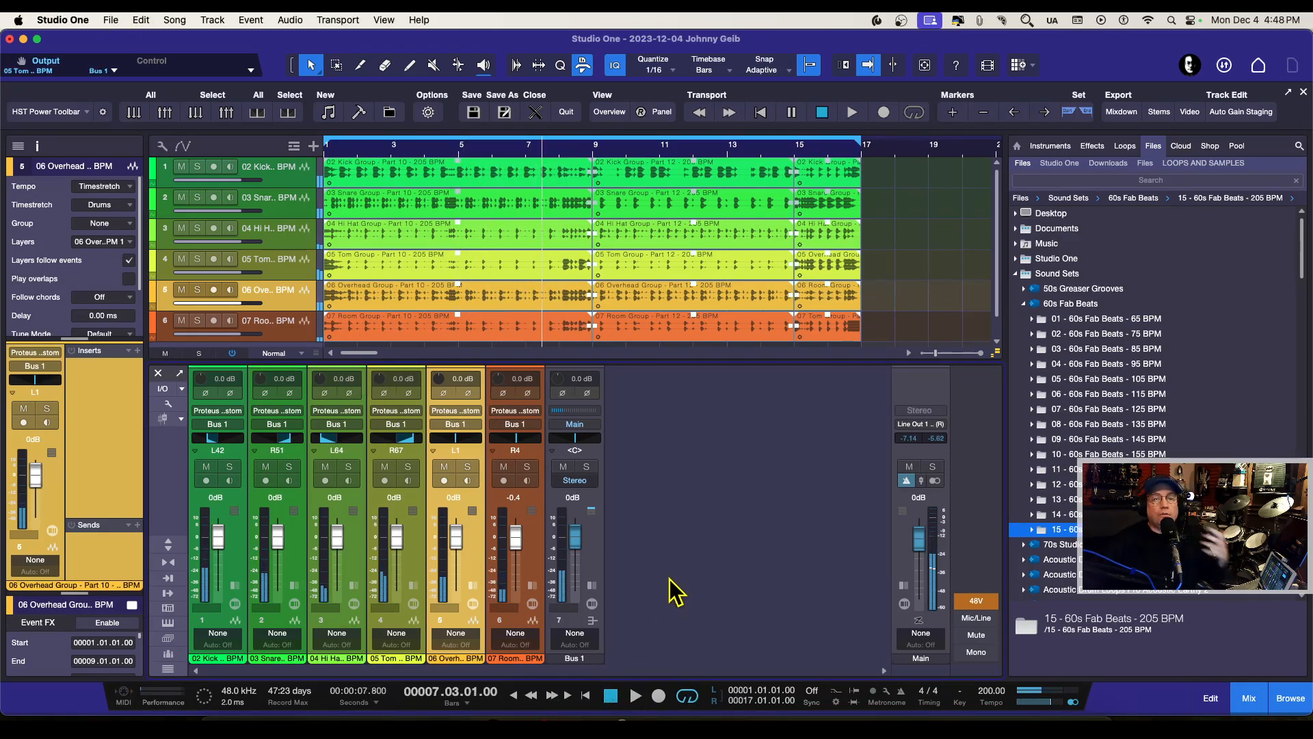